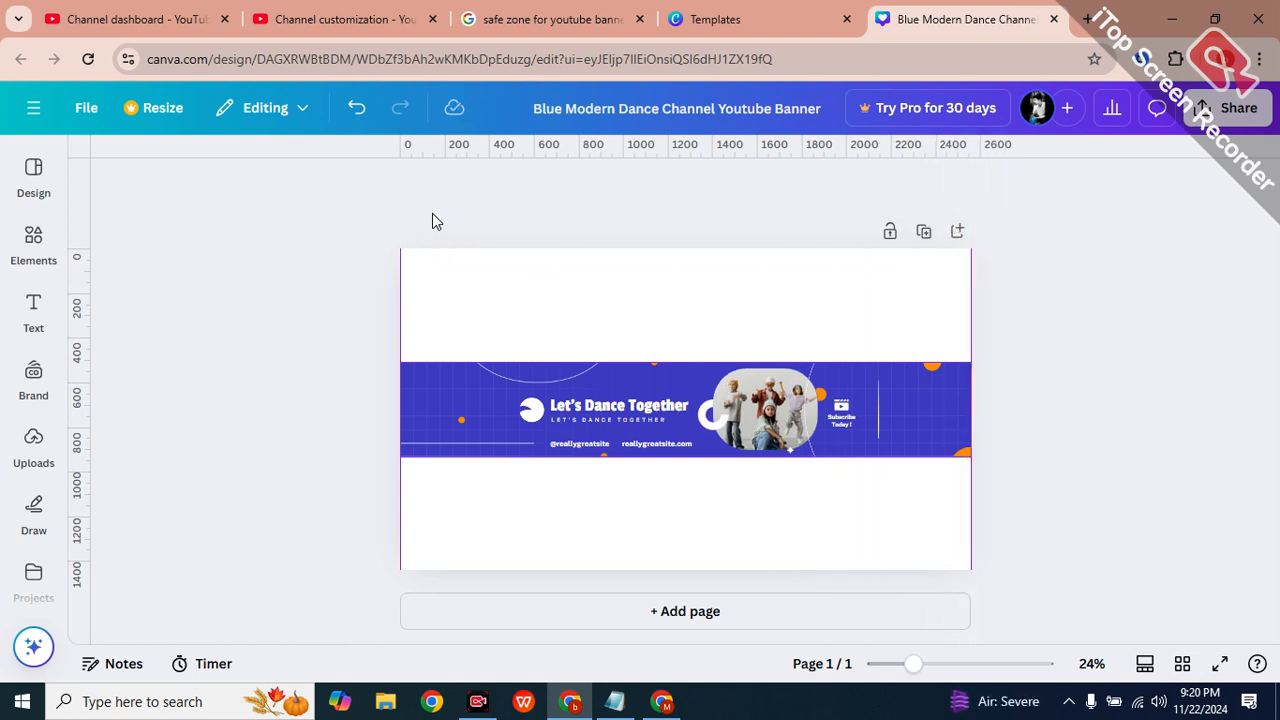
Add a second horizontal guide at 508 and delete the dance banner artwork, leaving a blank page.
key(ctrl+plus)
key(ctrl+plus)
key(ctrl+plus)
key(ctrl+plus)
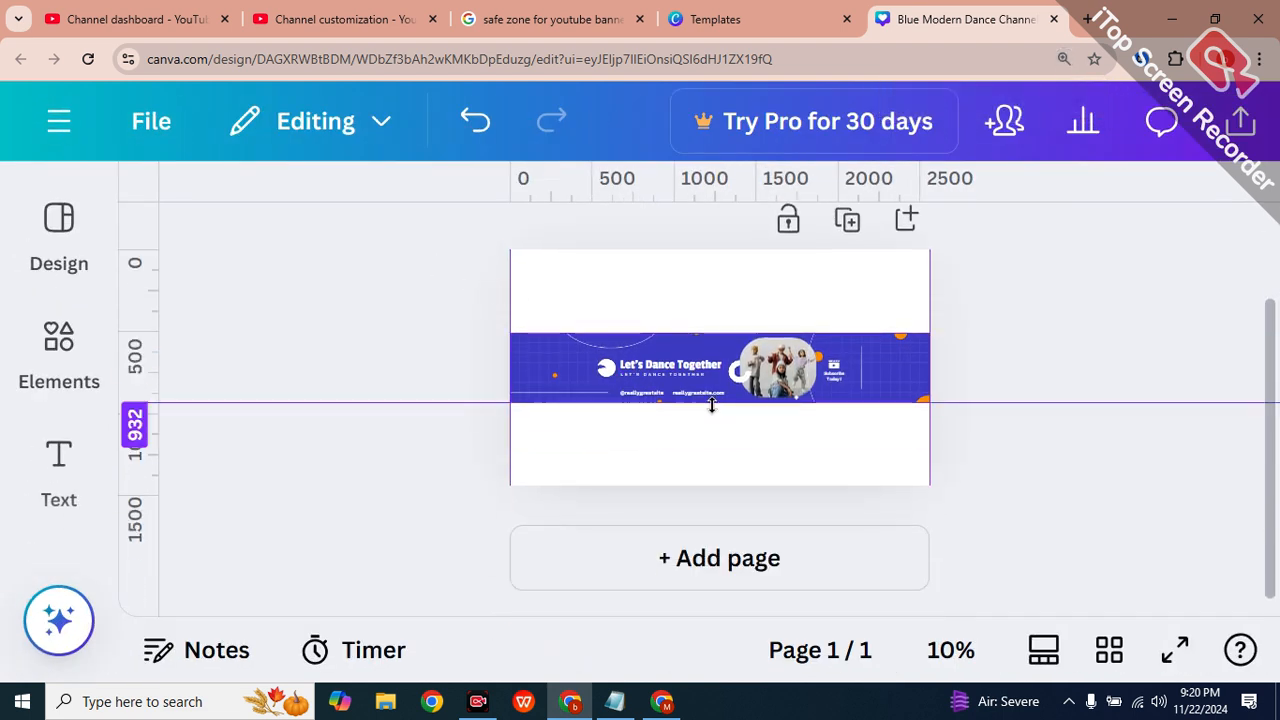
drag(712, 405, 655, 340)
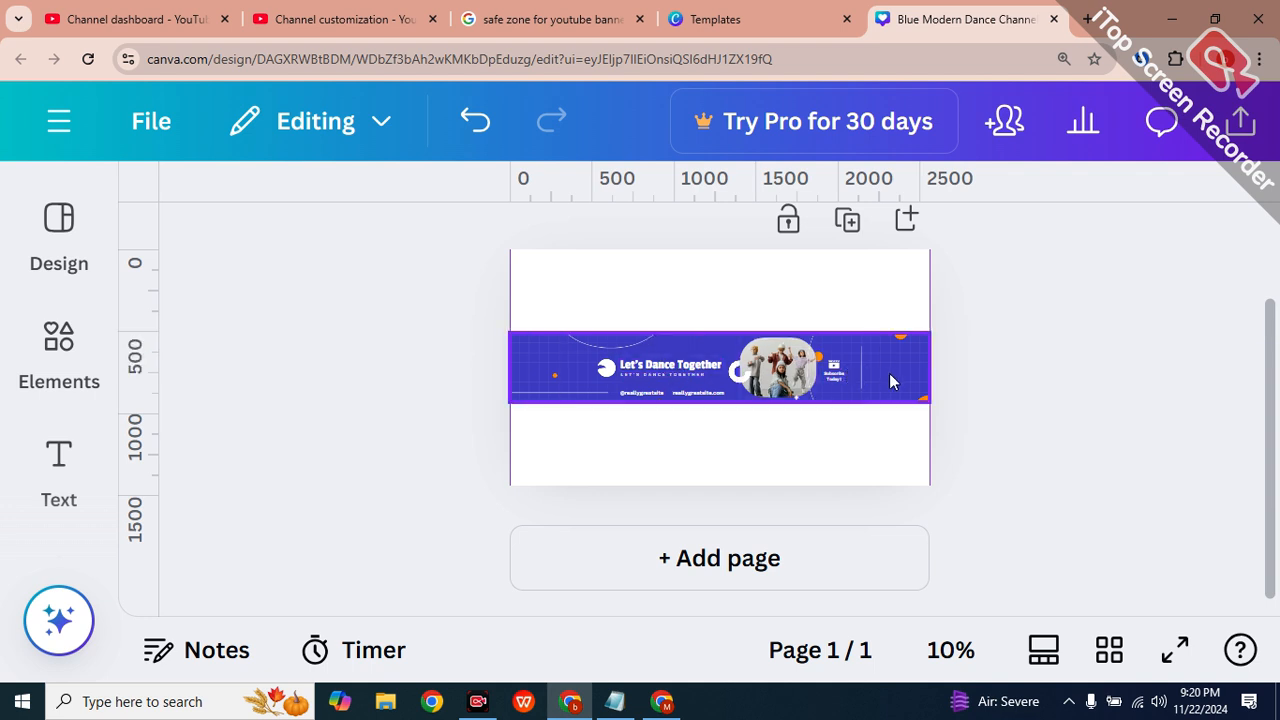
click(874, 400)
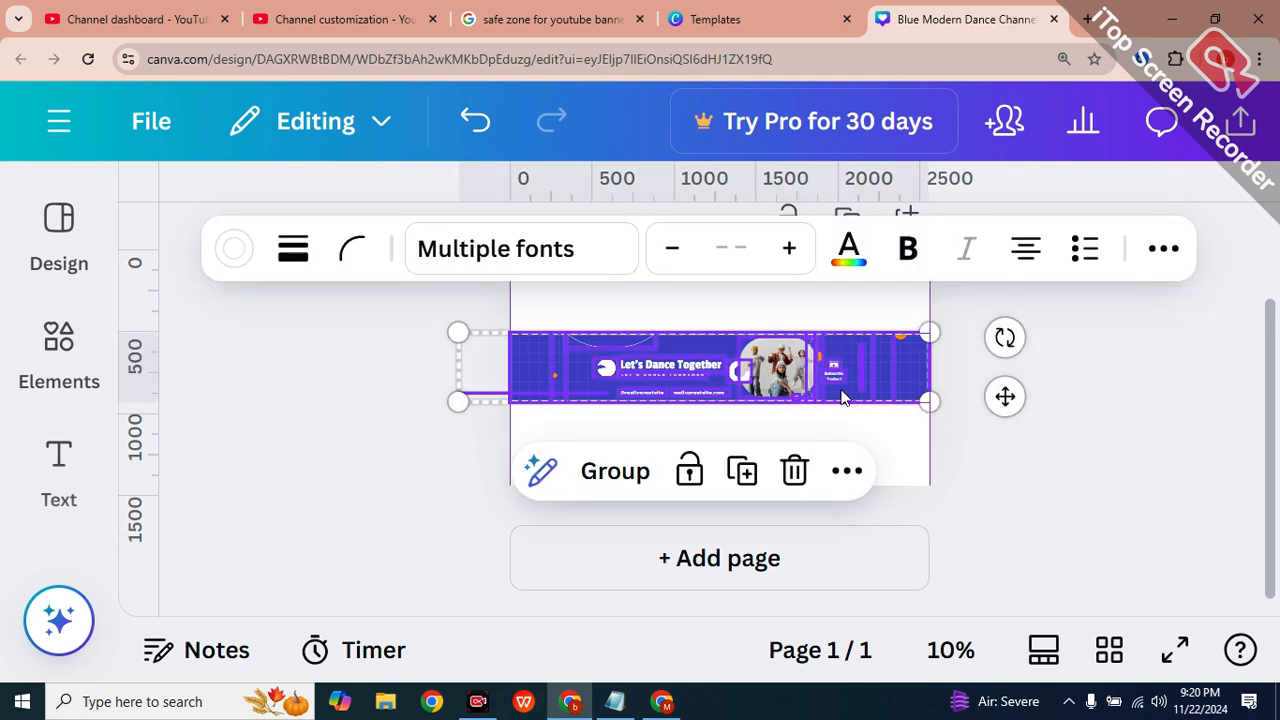
key(Delete)
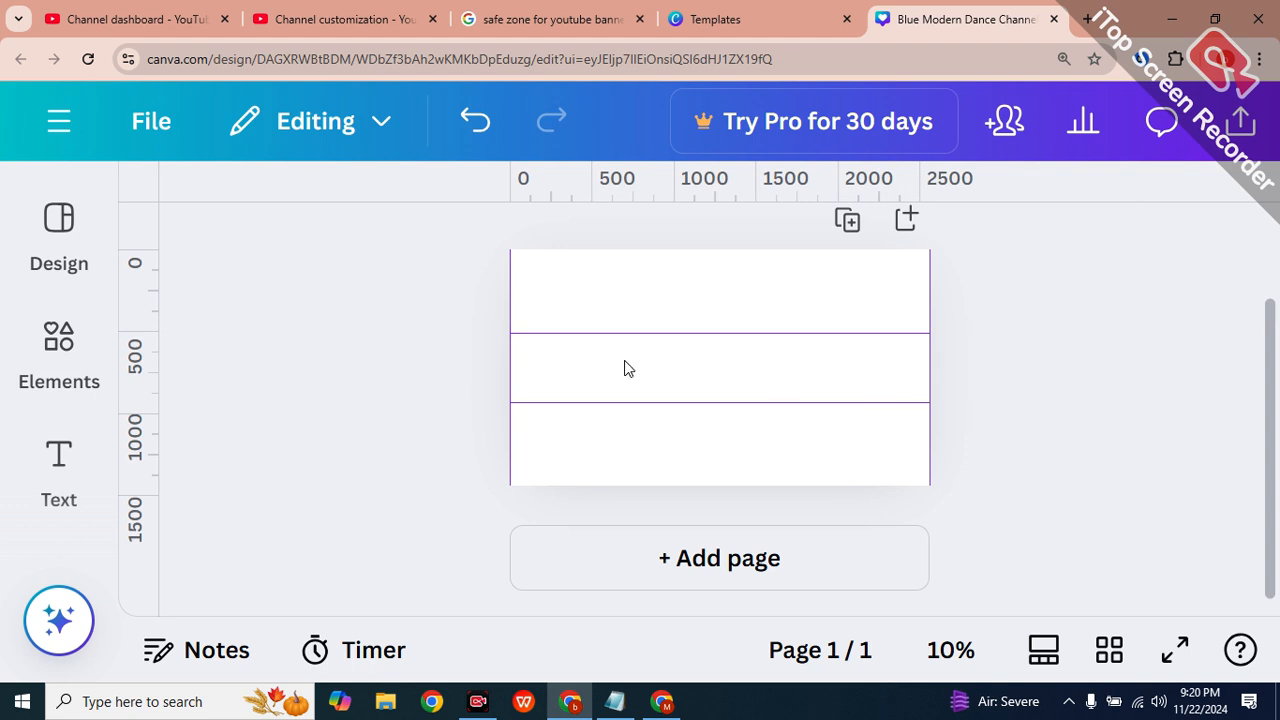
scroll(564, 390, up, 1)
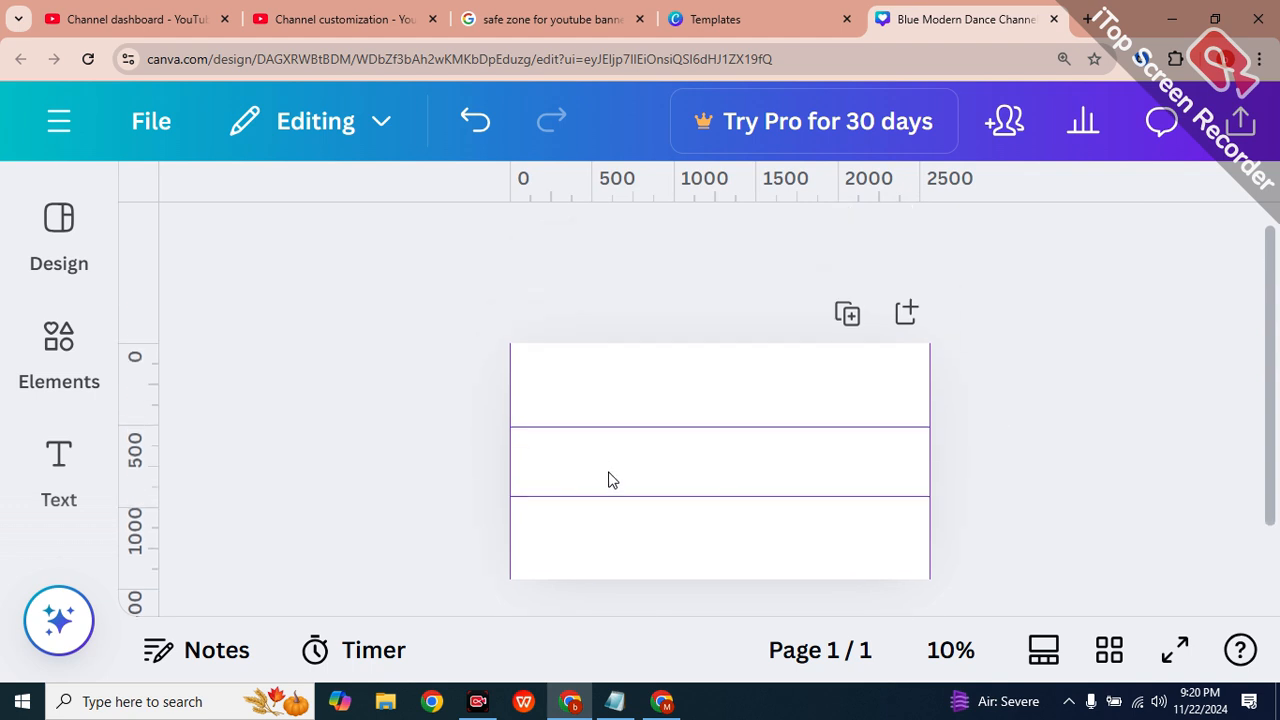
scroll(612, 480, up, 4)
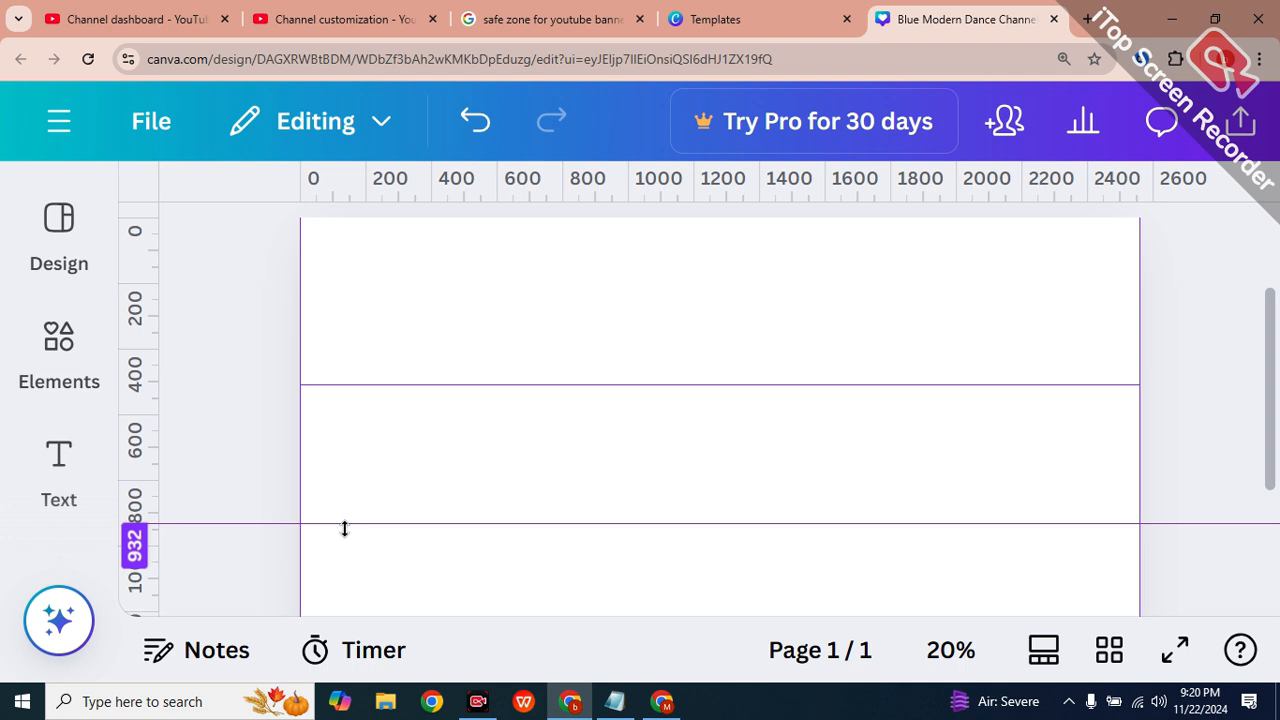
Dismiss the stray Start menu and show Canva's Design templates panel.
click(22, 701)
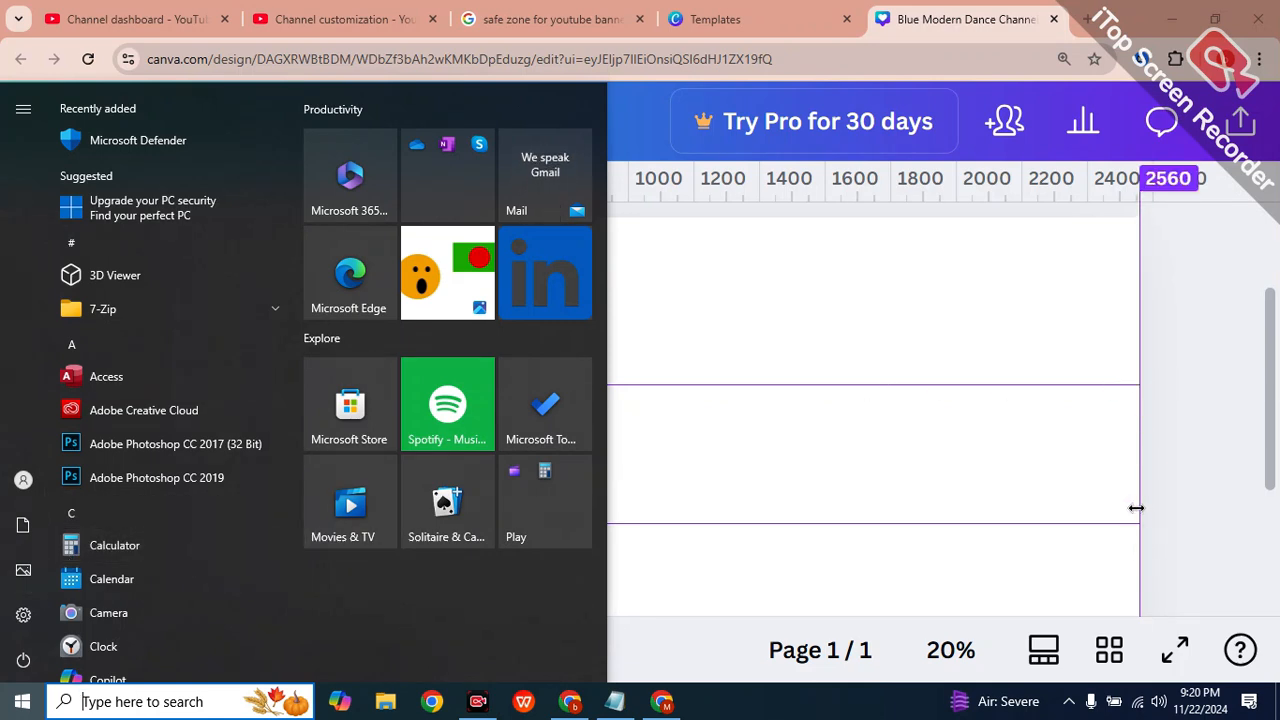
click(895, 379)
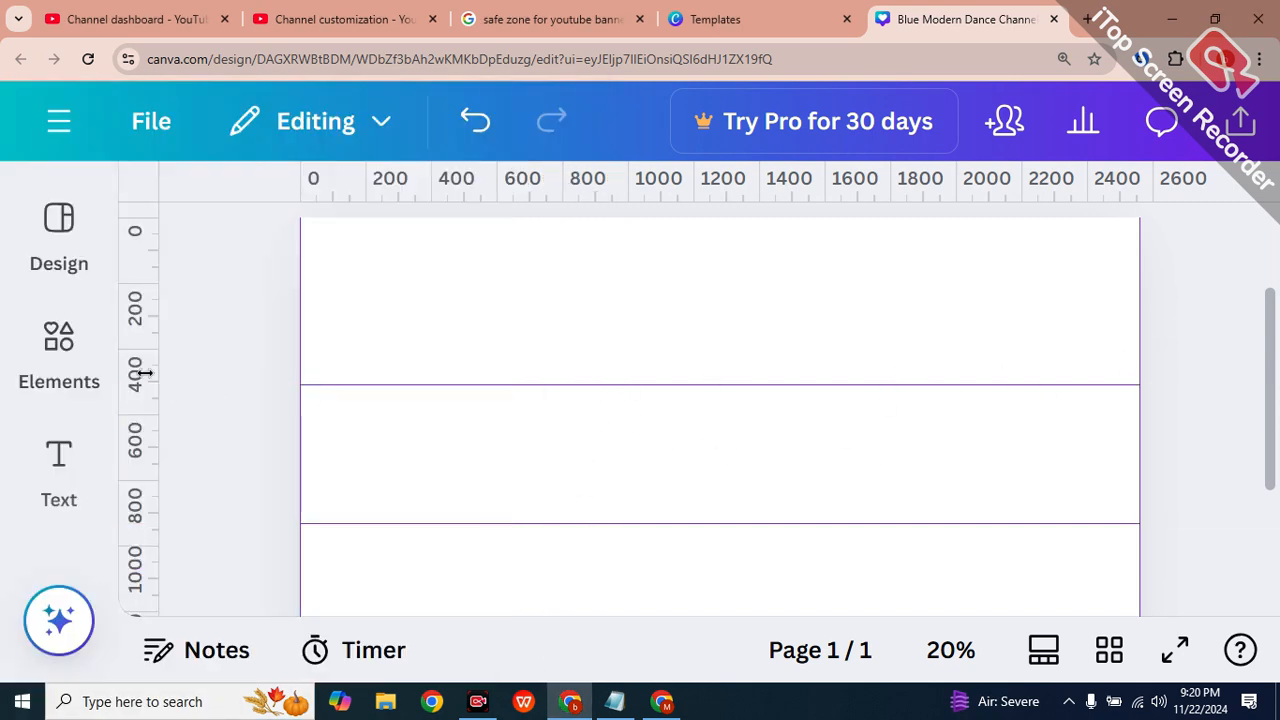
click(59, 230)
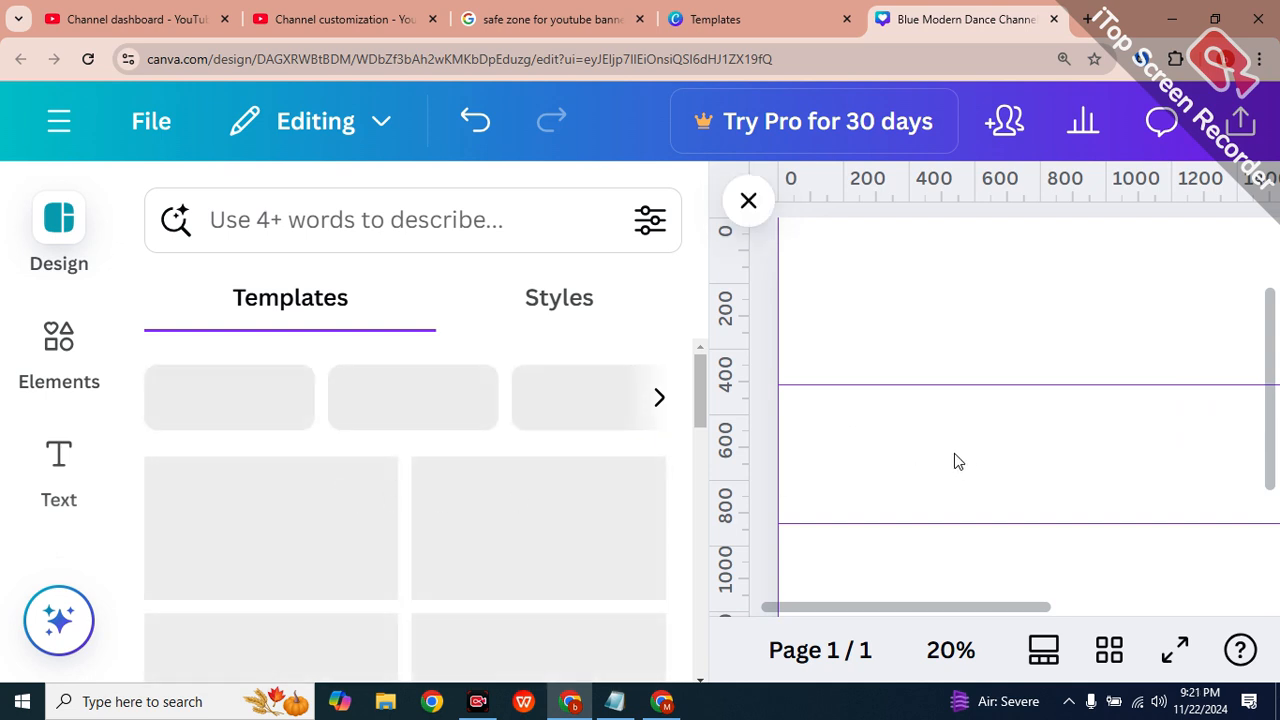
Reset browser zoom, then try the blue technology, Black and White Trendy, Black Trendy Gamer and Black and Green Edgy templates.
click(908, 333)
scroll(900, 380, down, 2)
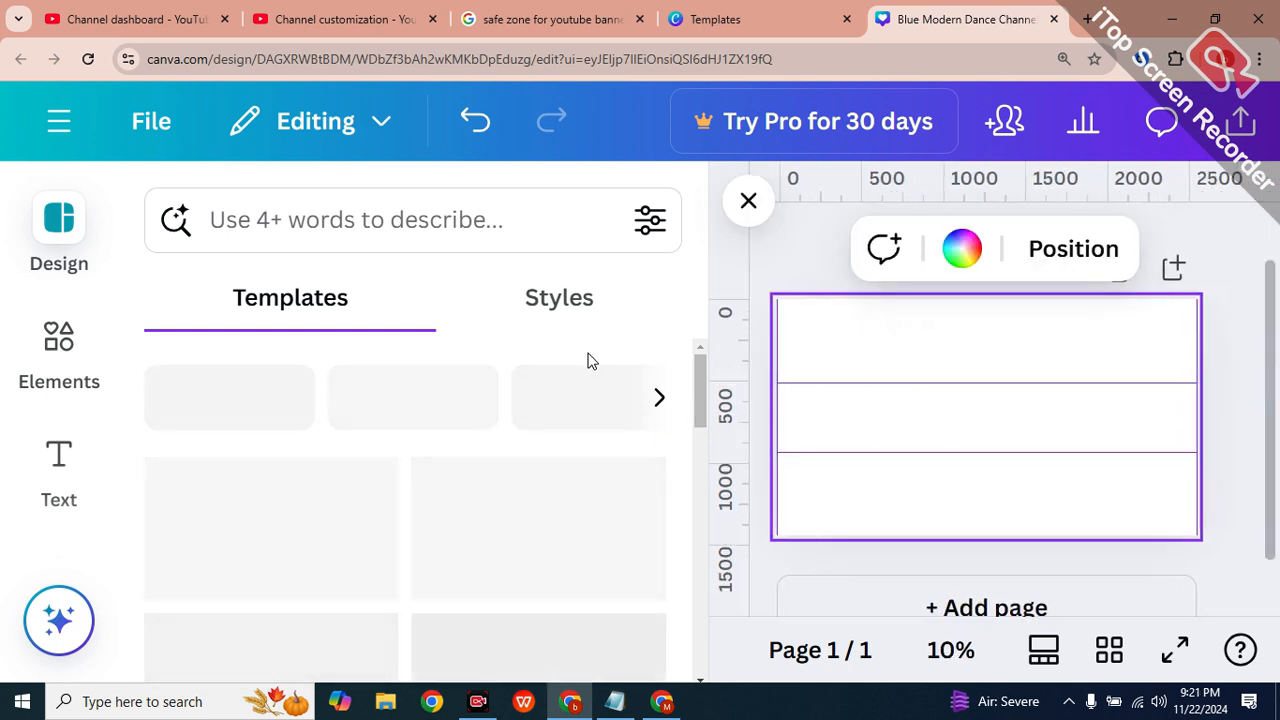
key(ctrl+minus)
key(ctrl+minus)
key(ctrl+minus)
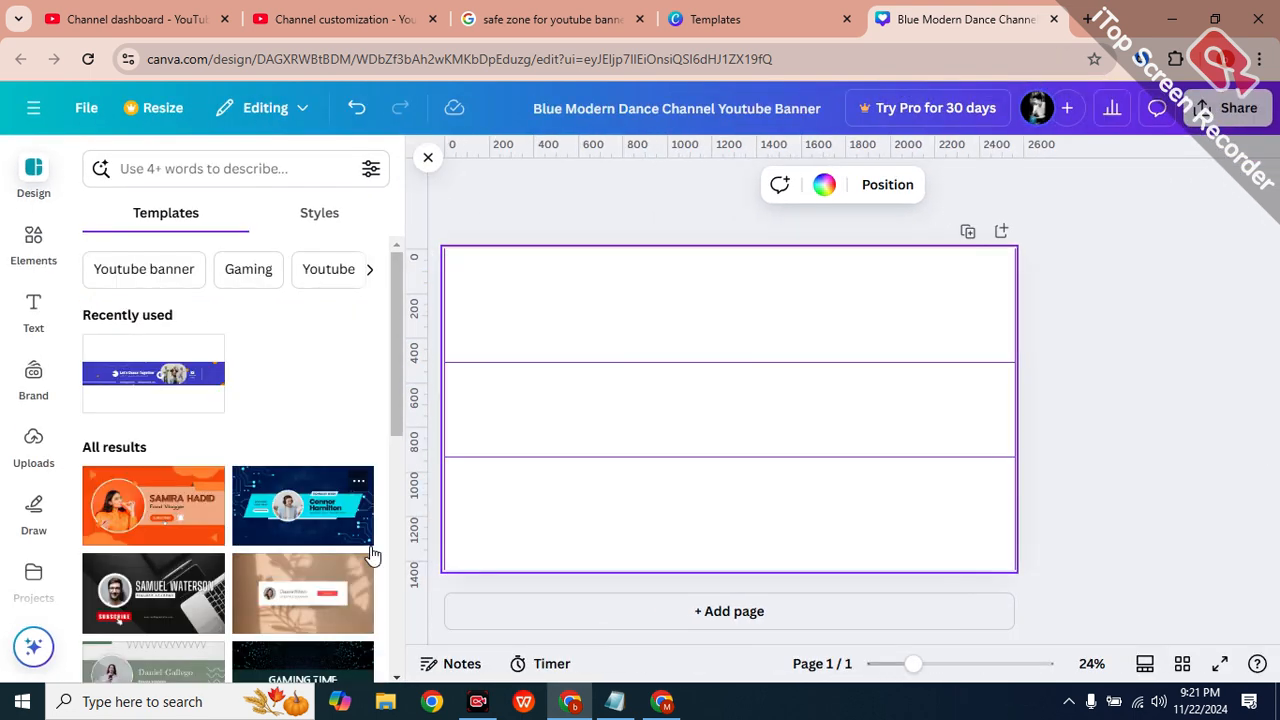
click(306, 515)
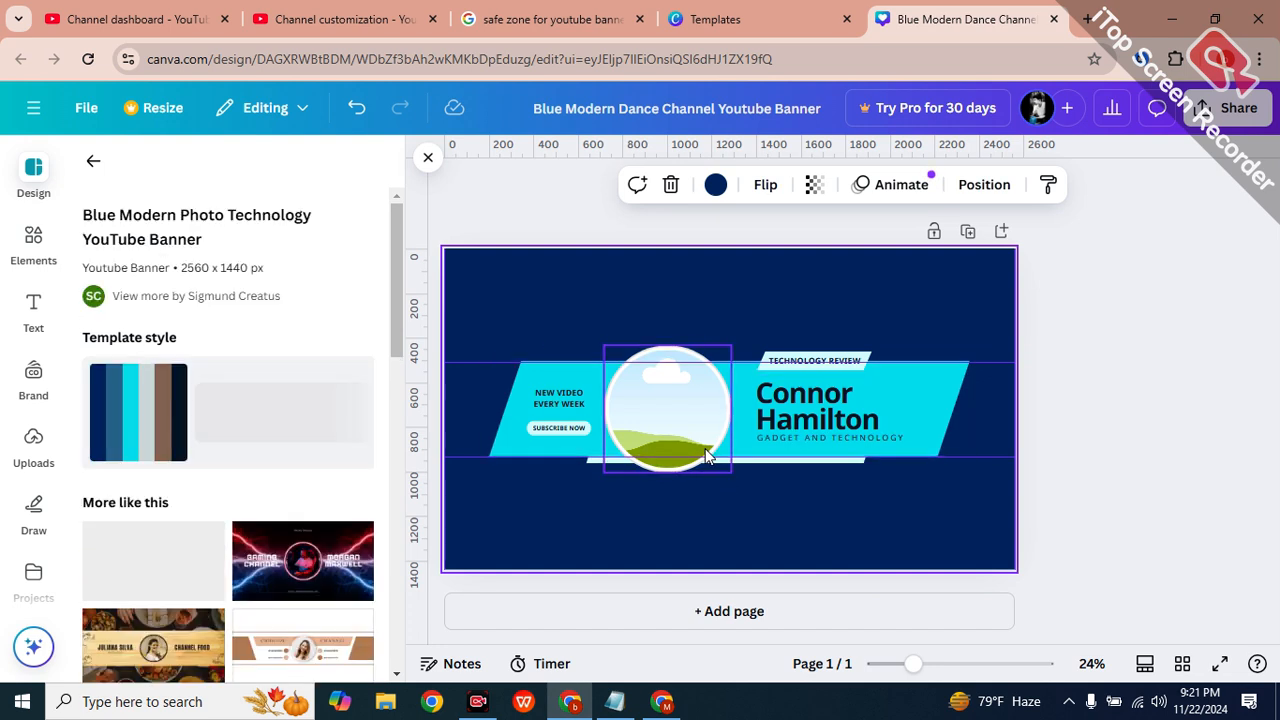
click(320, 558)
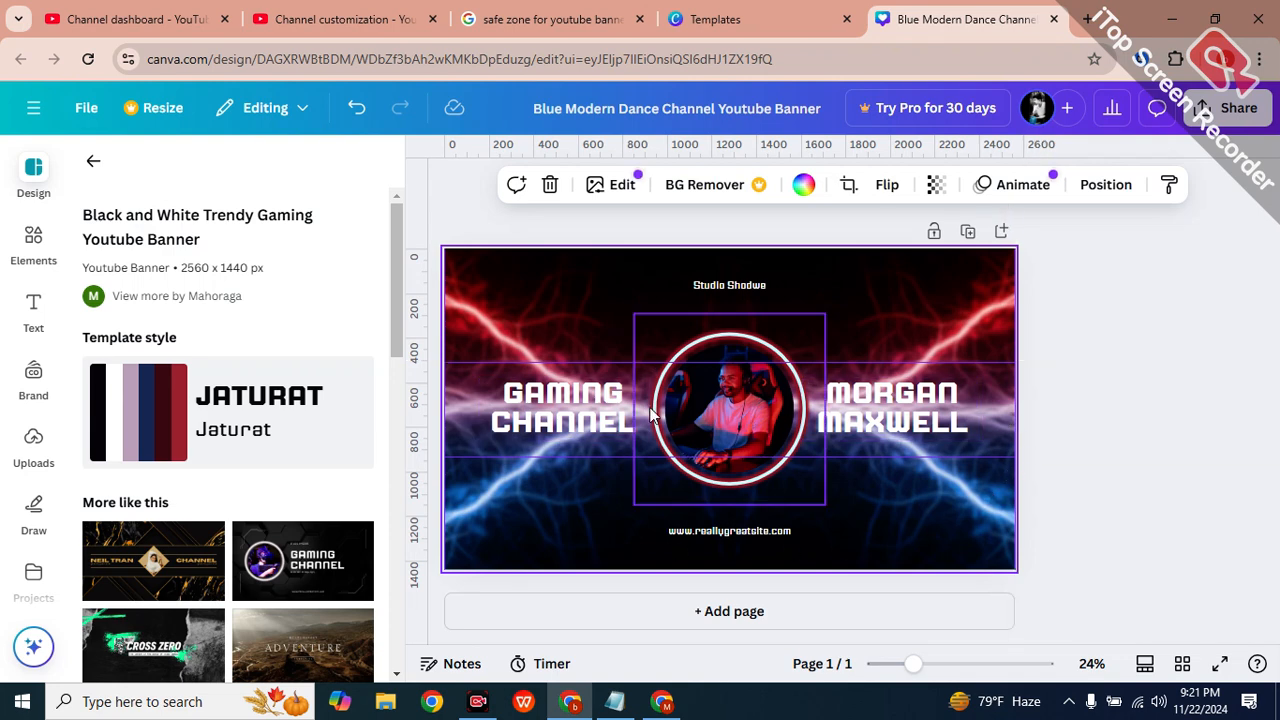
click(288, 560)
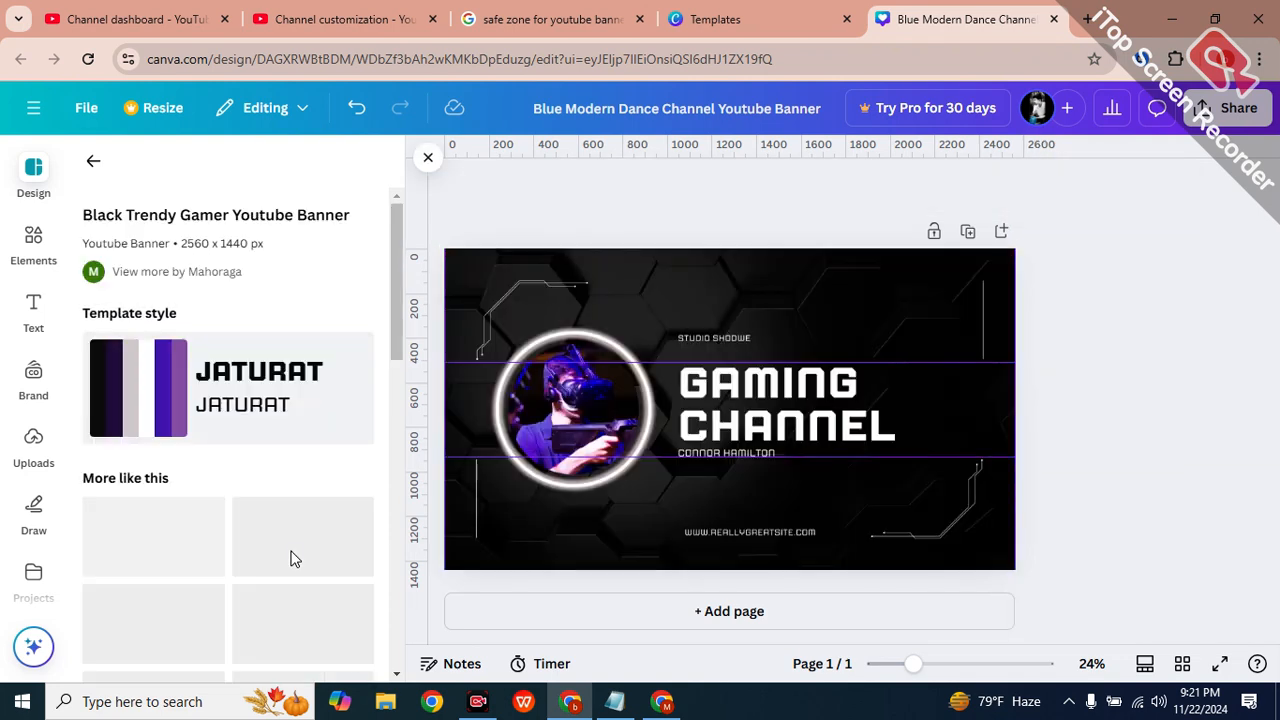
scroll(293, 558, down, 3)
click(270, 595)
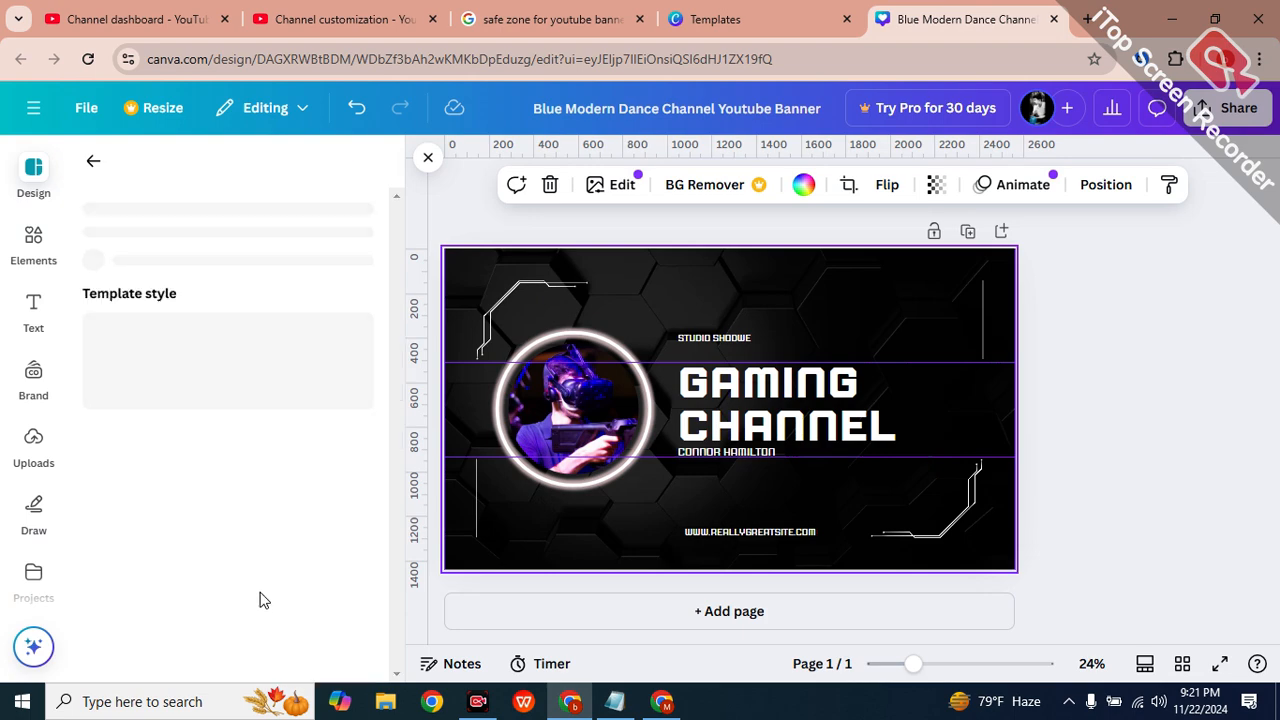
Try the lion, Black and Red Edgy and Blue Edgy gaming templates, settling on Purple Trendy Gamer.
click(519, 469)
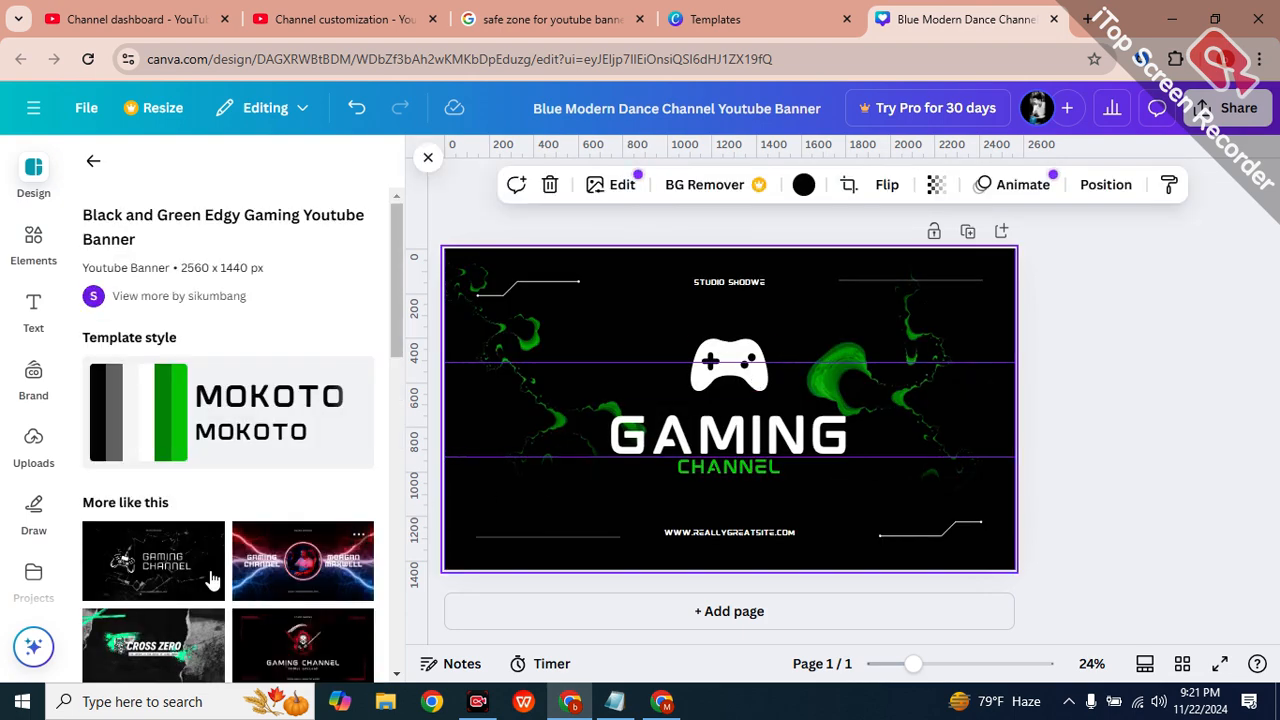
scroll(157, 565, down, 5)
click(165, 455)
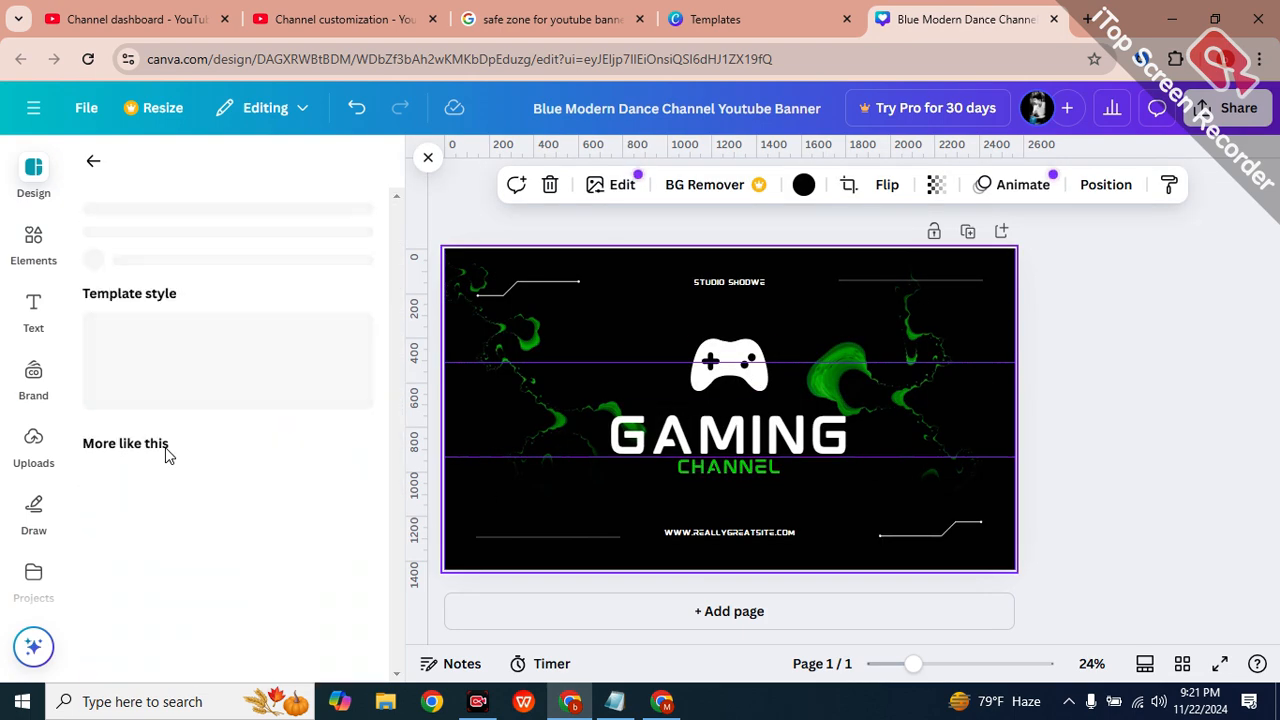
click(283, 648)
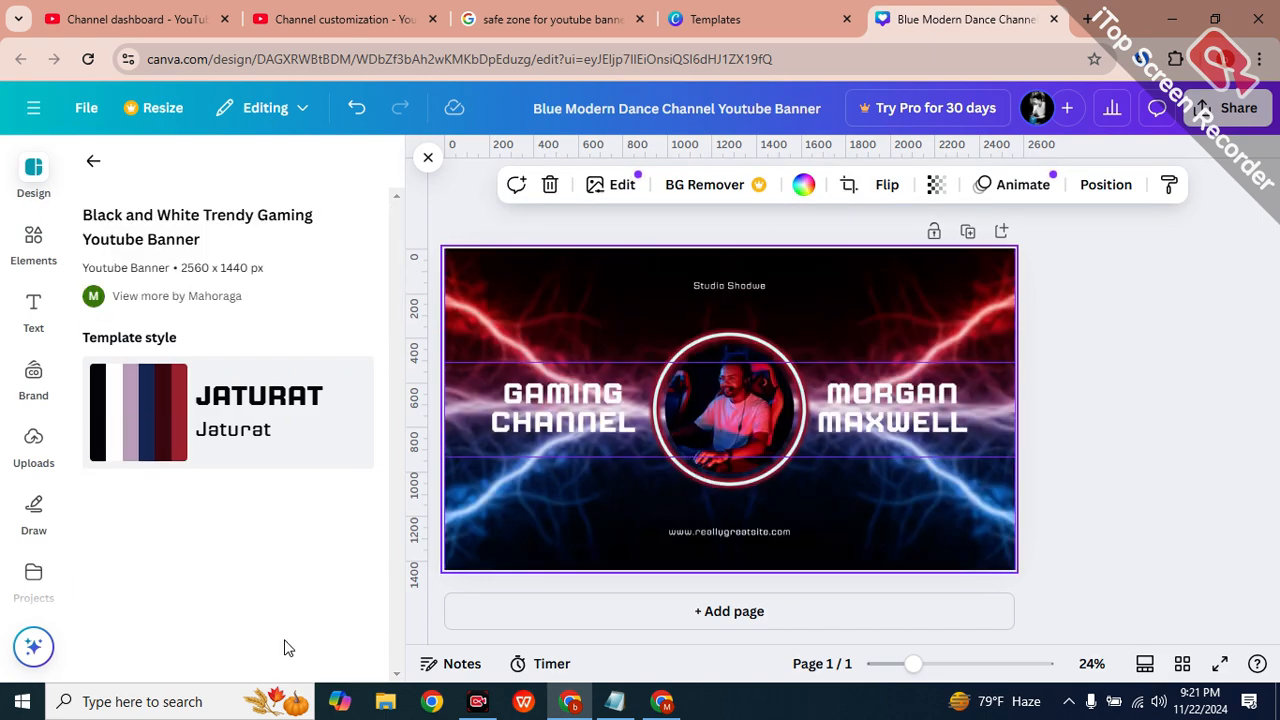
scroll(260, 620, down, 5)
scroll(262, 580, down, 5)
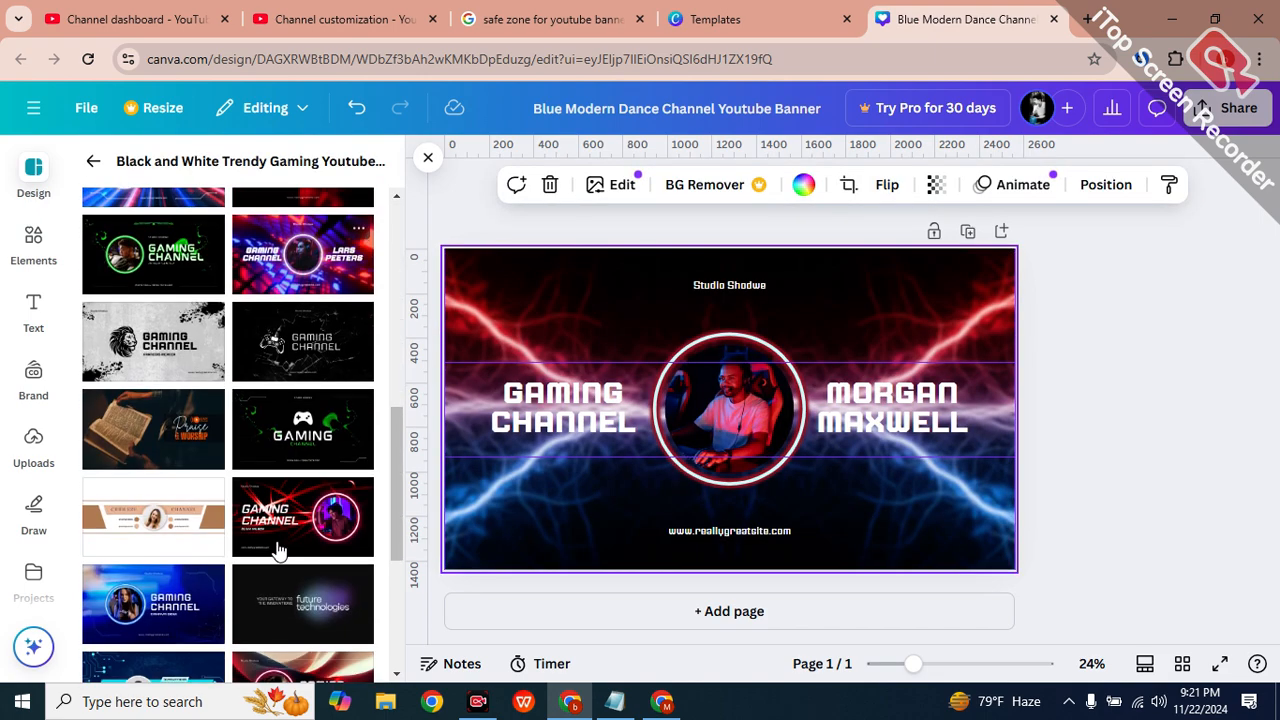
click(295, 502)
scroll(294, 500, down, 5)
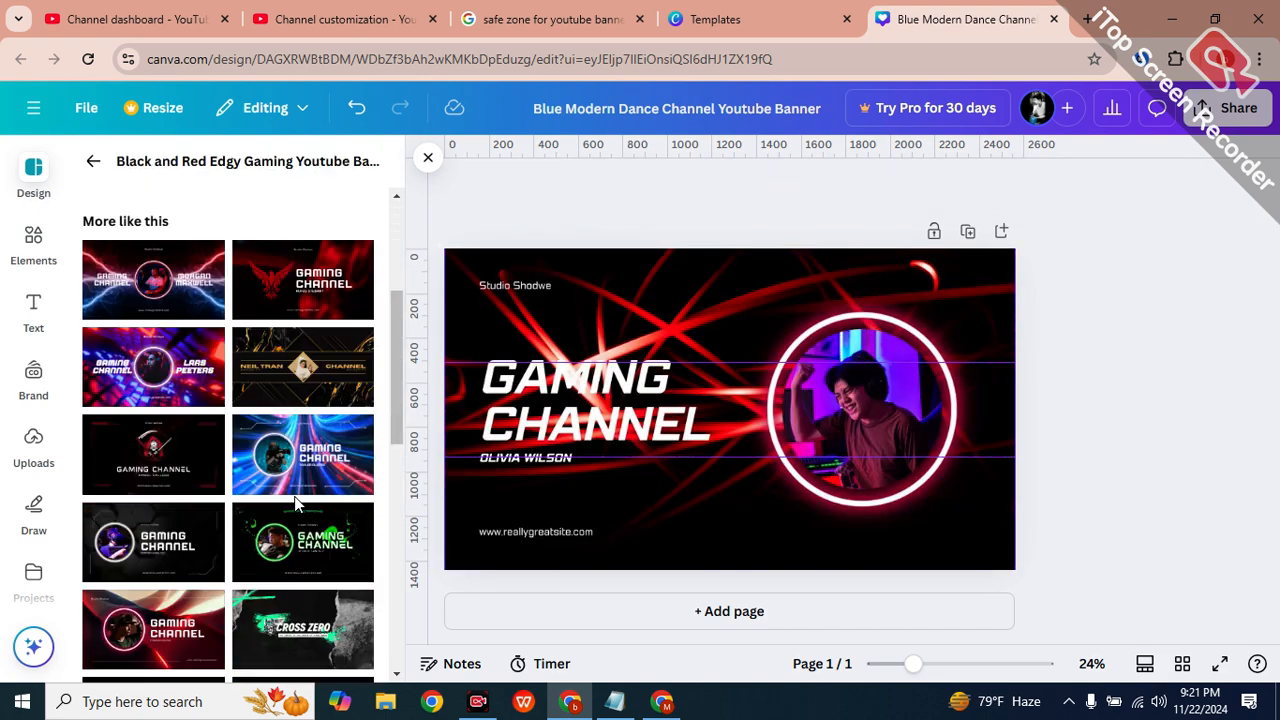
click(302, 477)
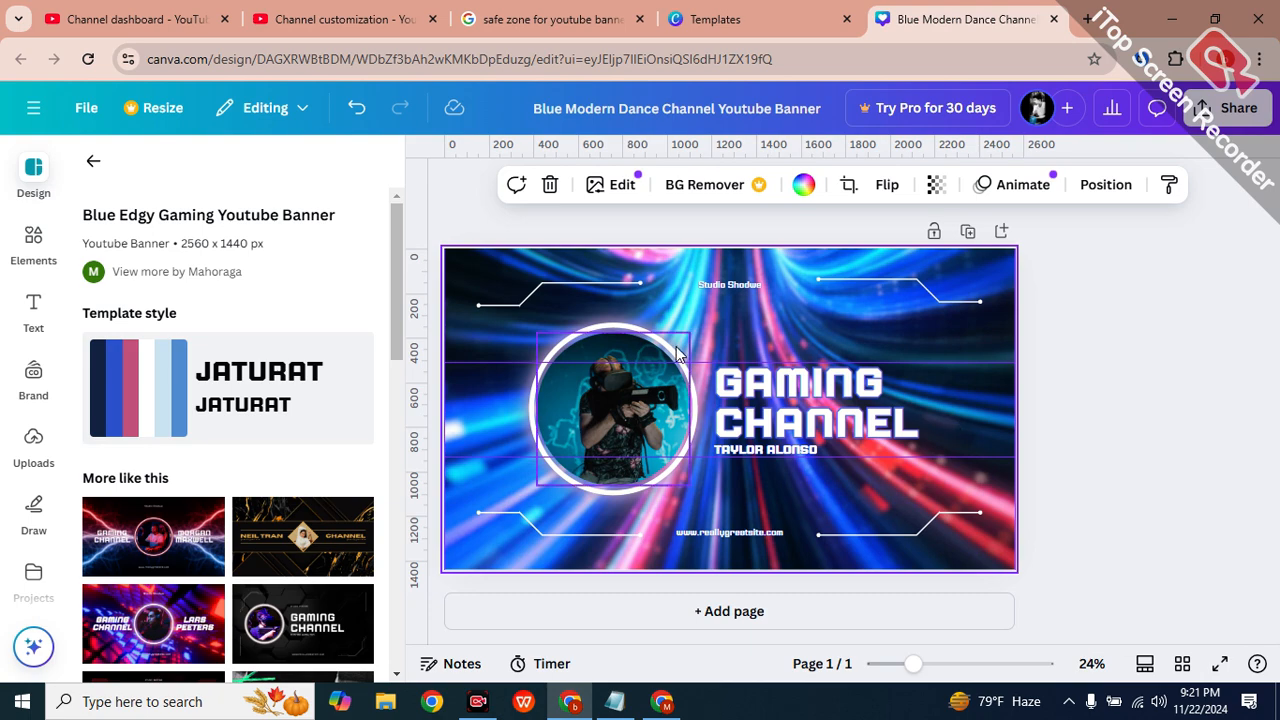
scroll(338, 530, down, 10)
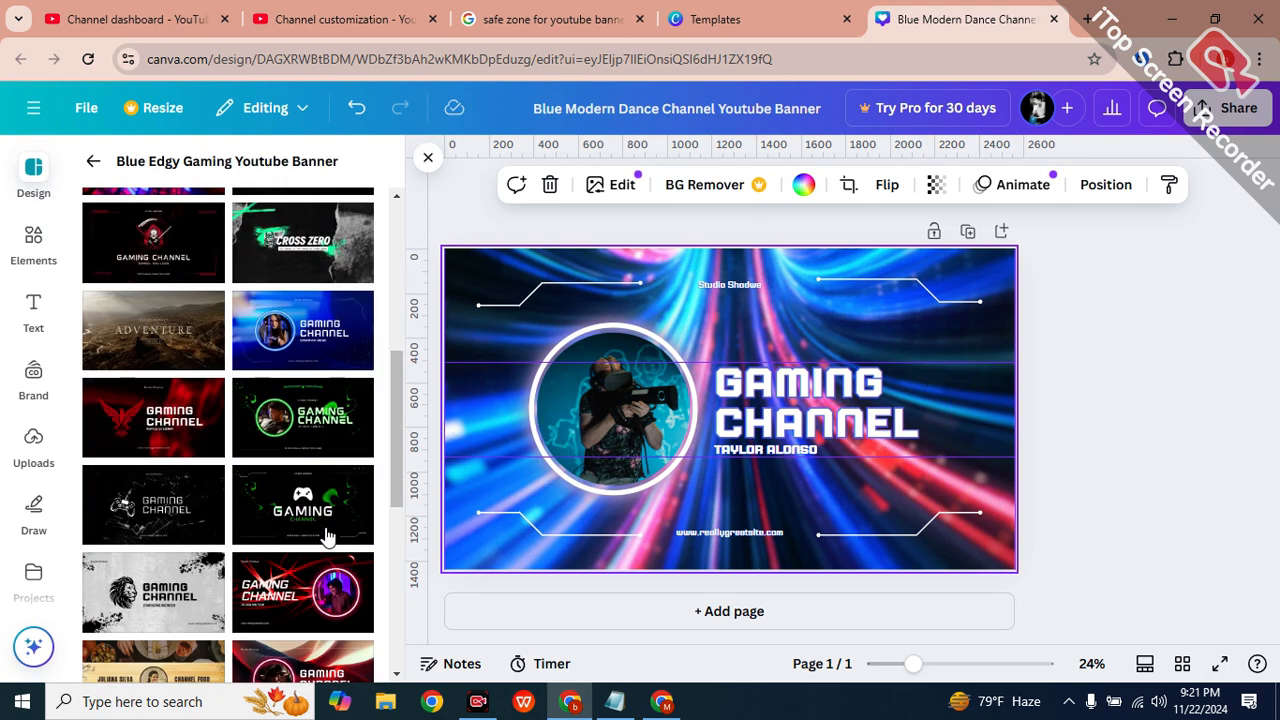
click(140, 635)
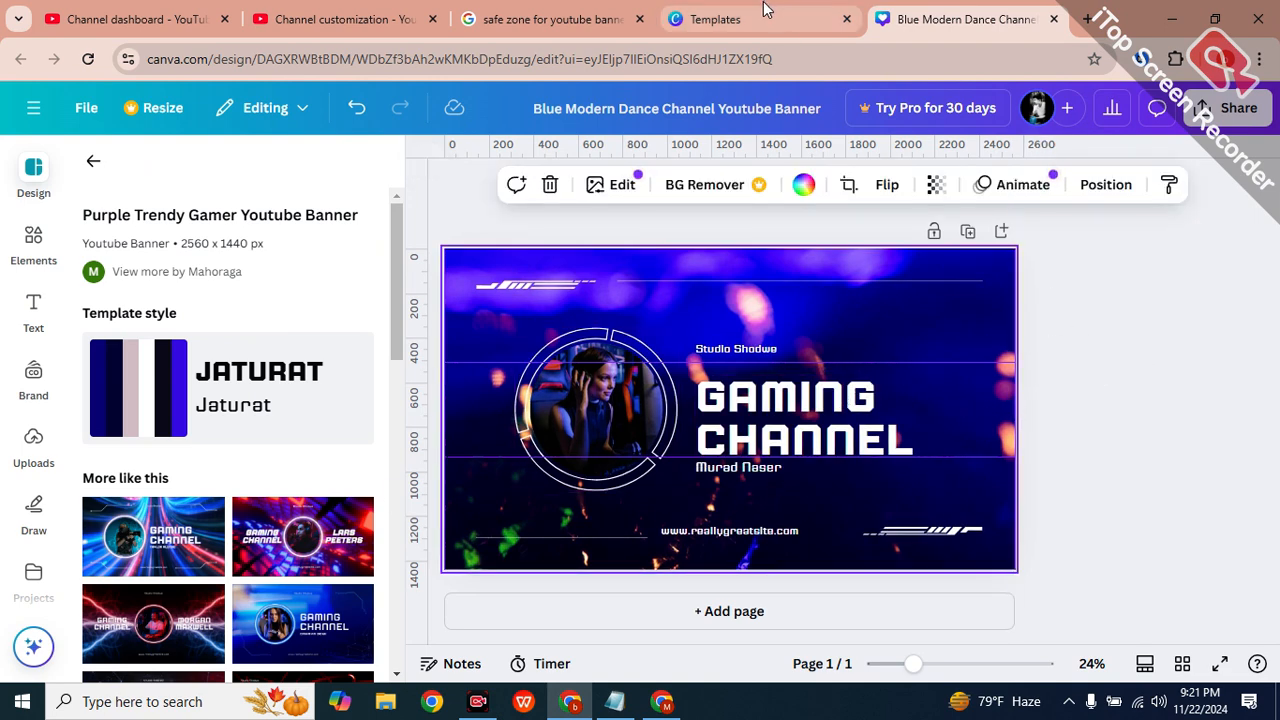
In YouTube Studio's Profile settings, highlight the 98 x 98 and 4MB picture requirements.
click(401, 28)
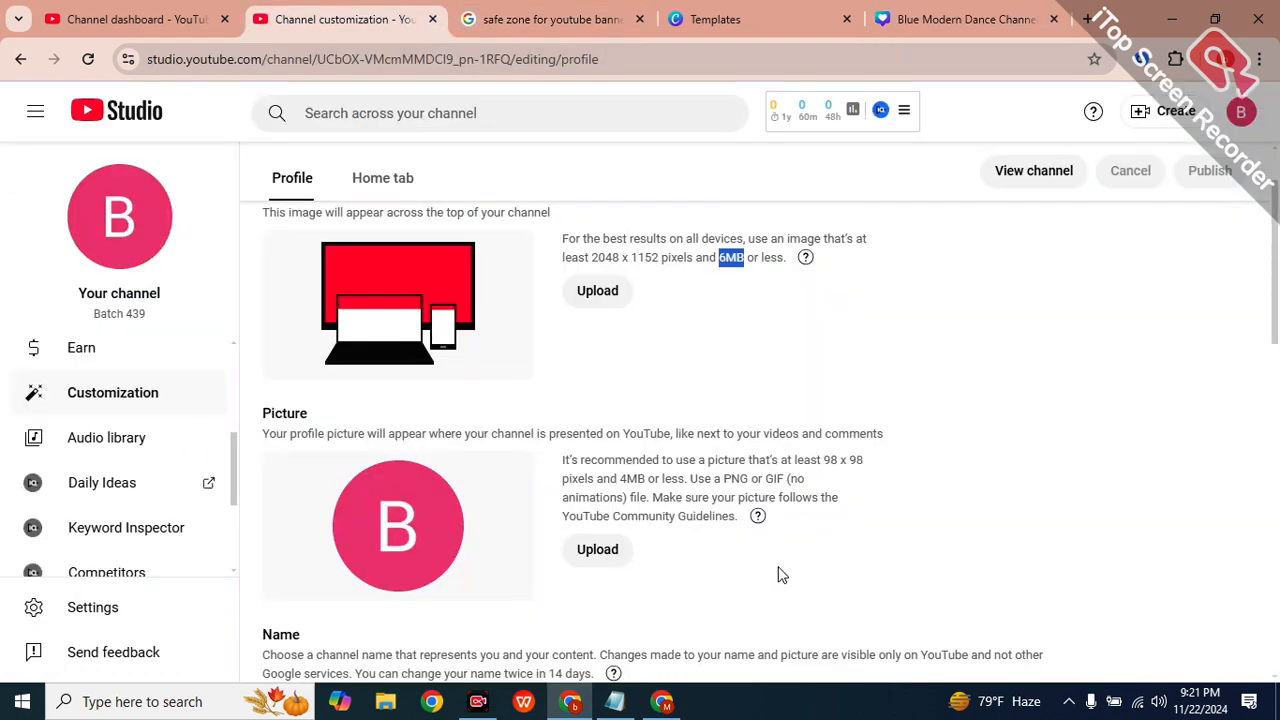
scroll(781, 575, down, 1)
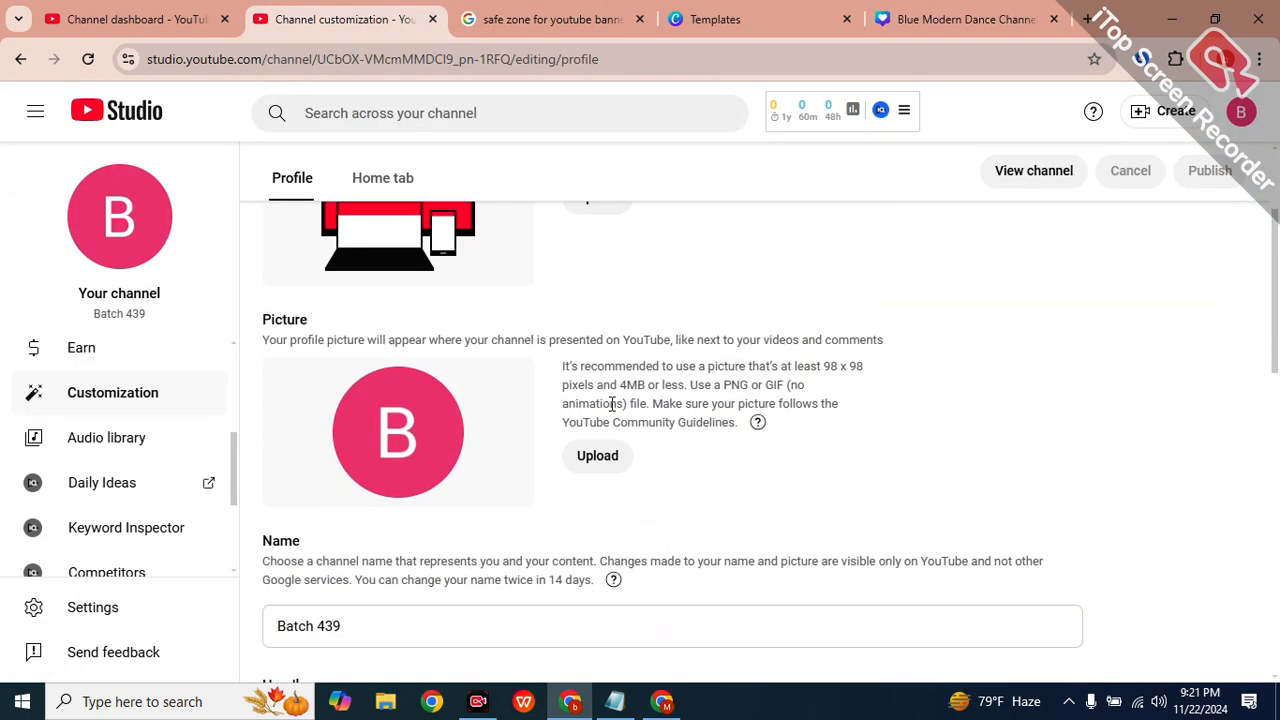
drag(825, 366, 880, 370)
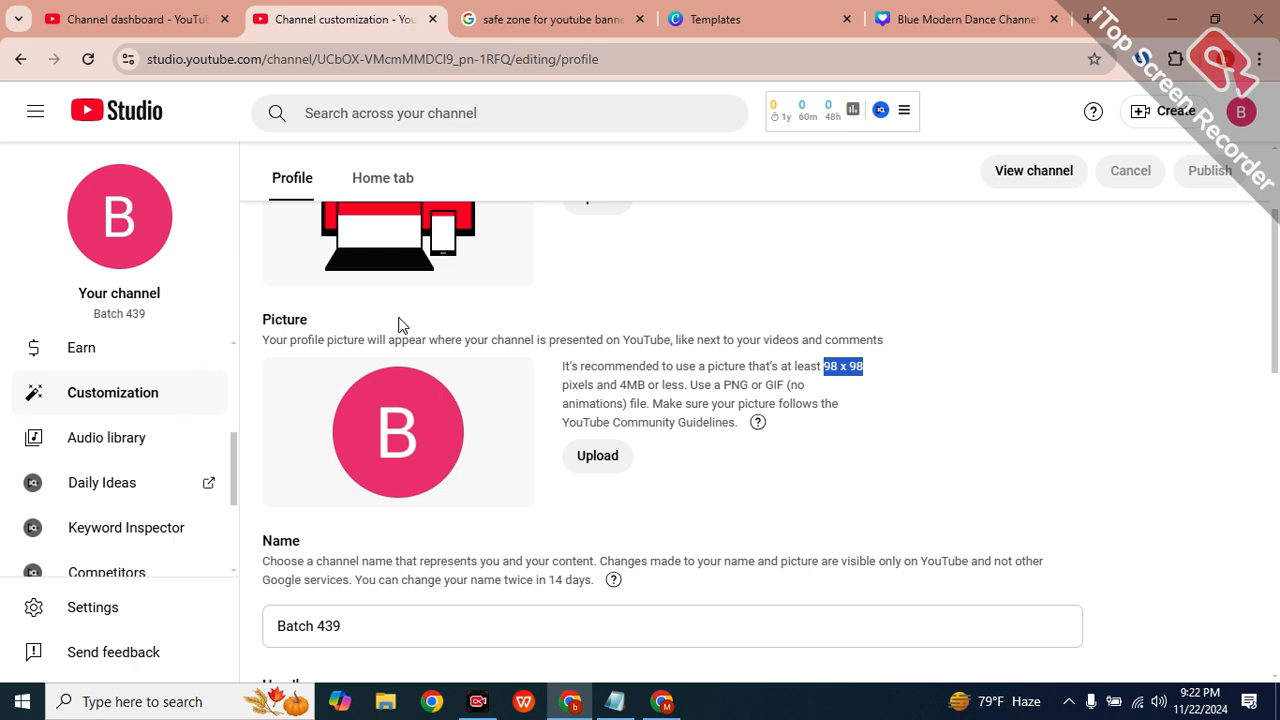
drag(648, 384, 625, 384)
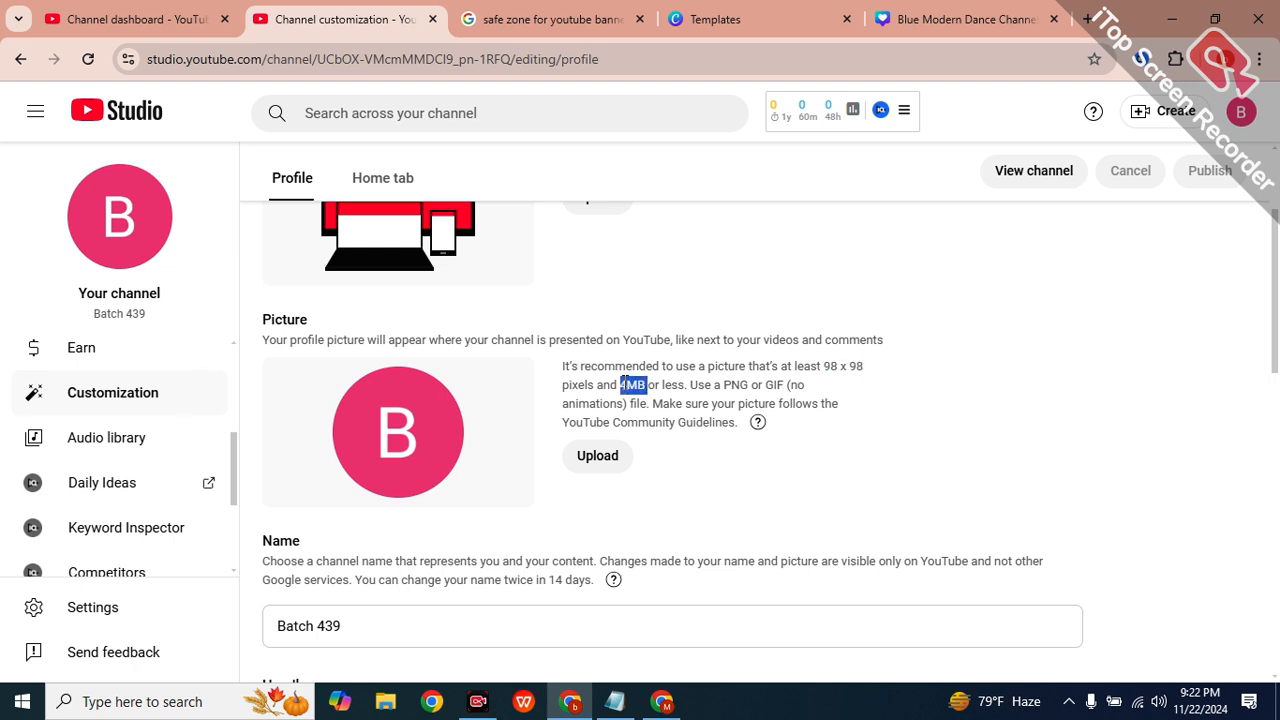
scroll(618, 392, down, 2)
Replace the existing channel name with the owner's name.
triple_click(477, 443)
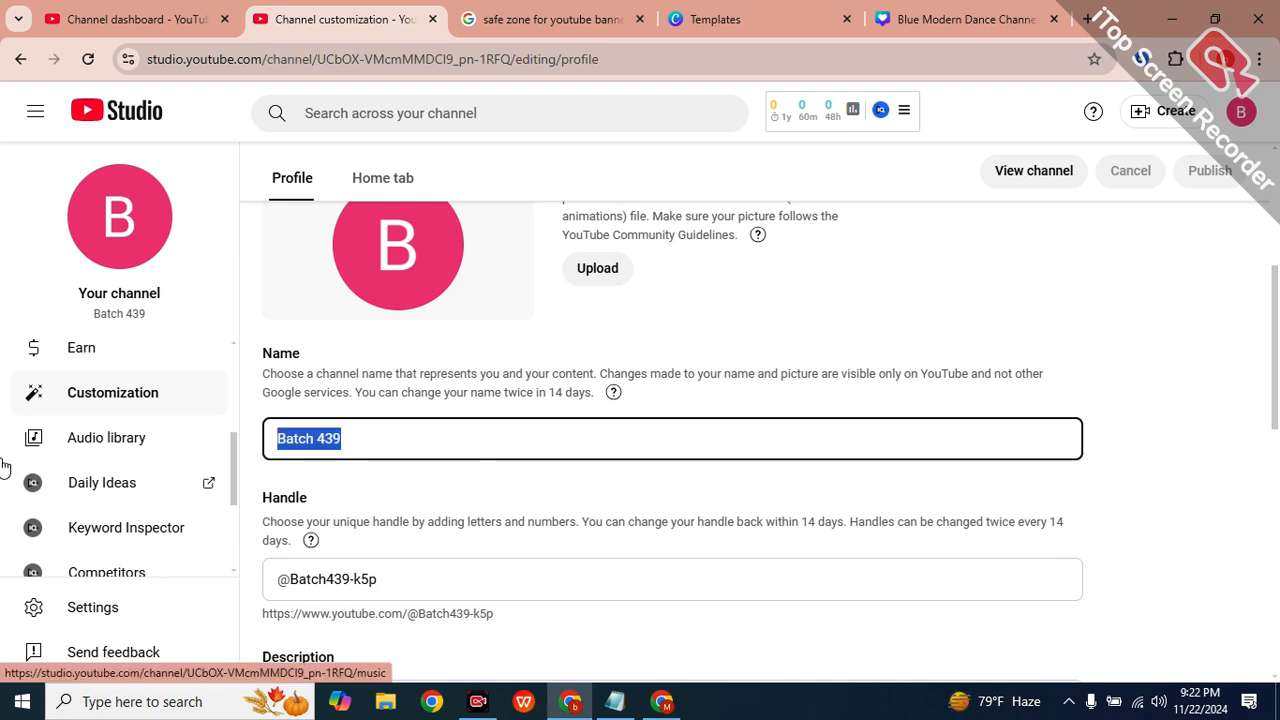
key(BackSpace)
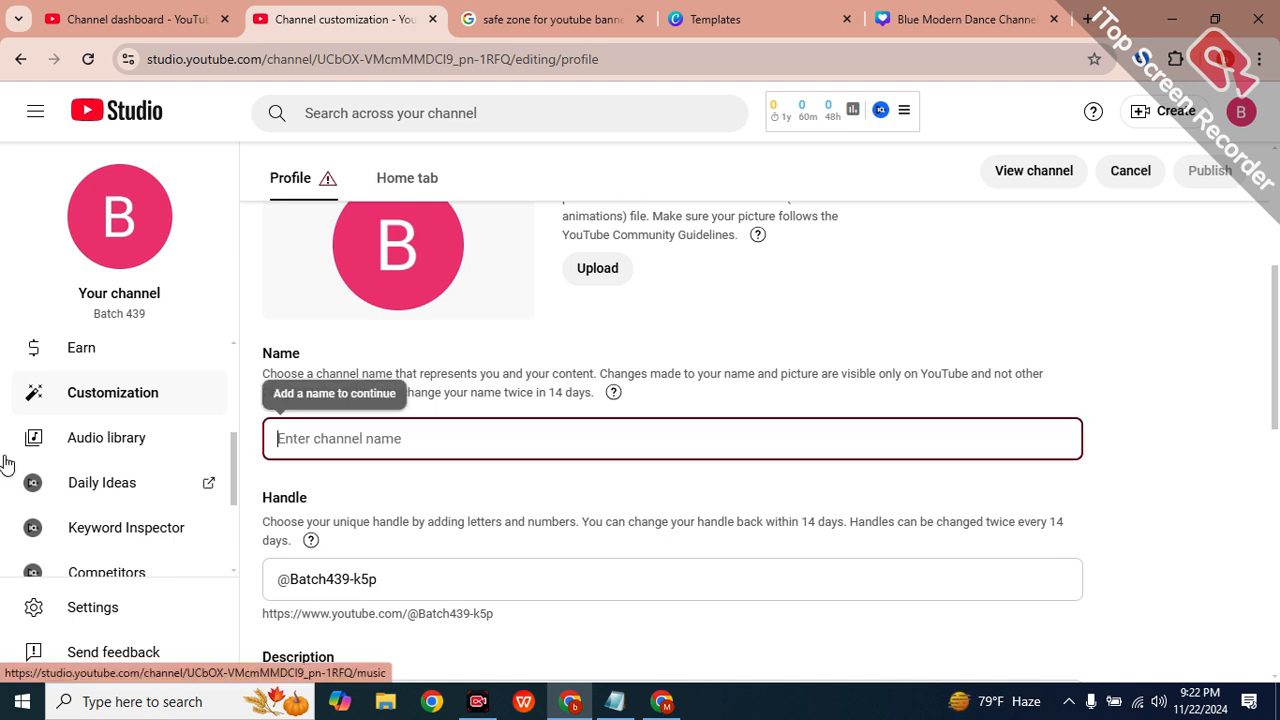
text(B)
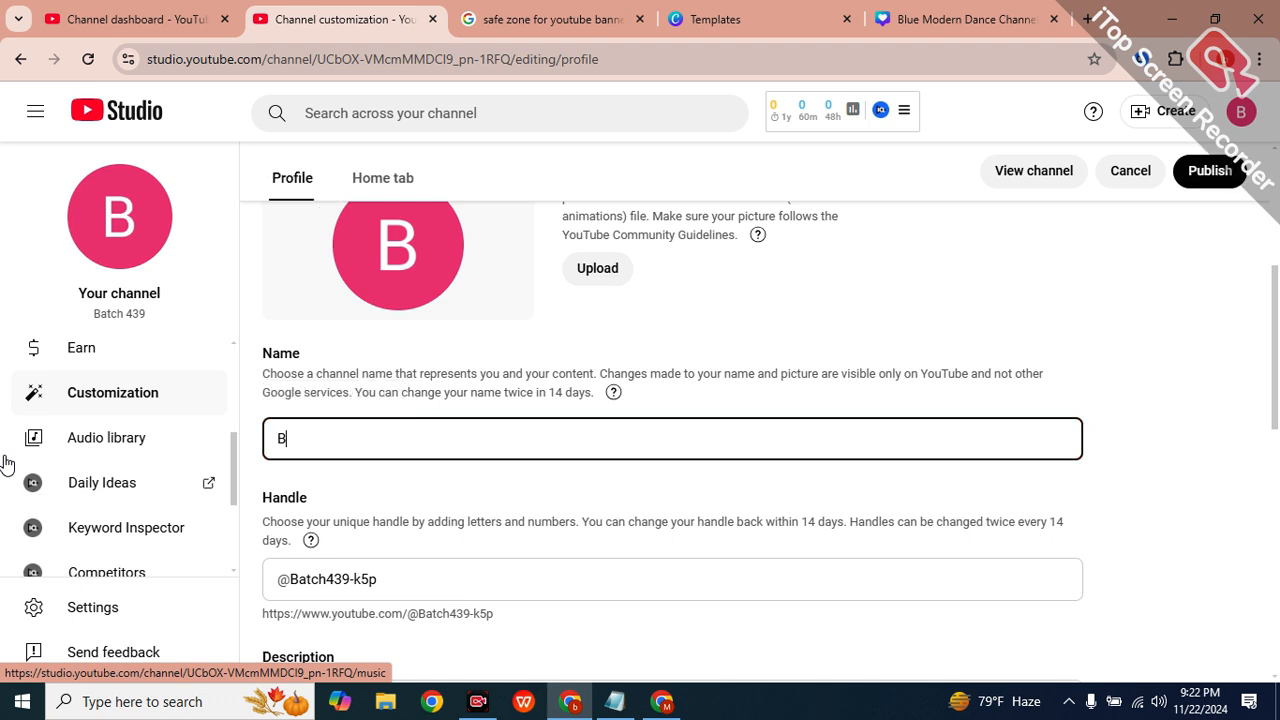
key(BackSpace)
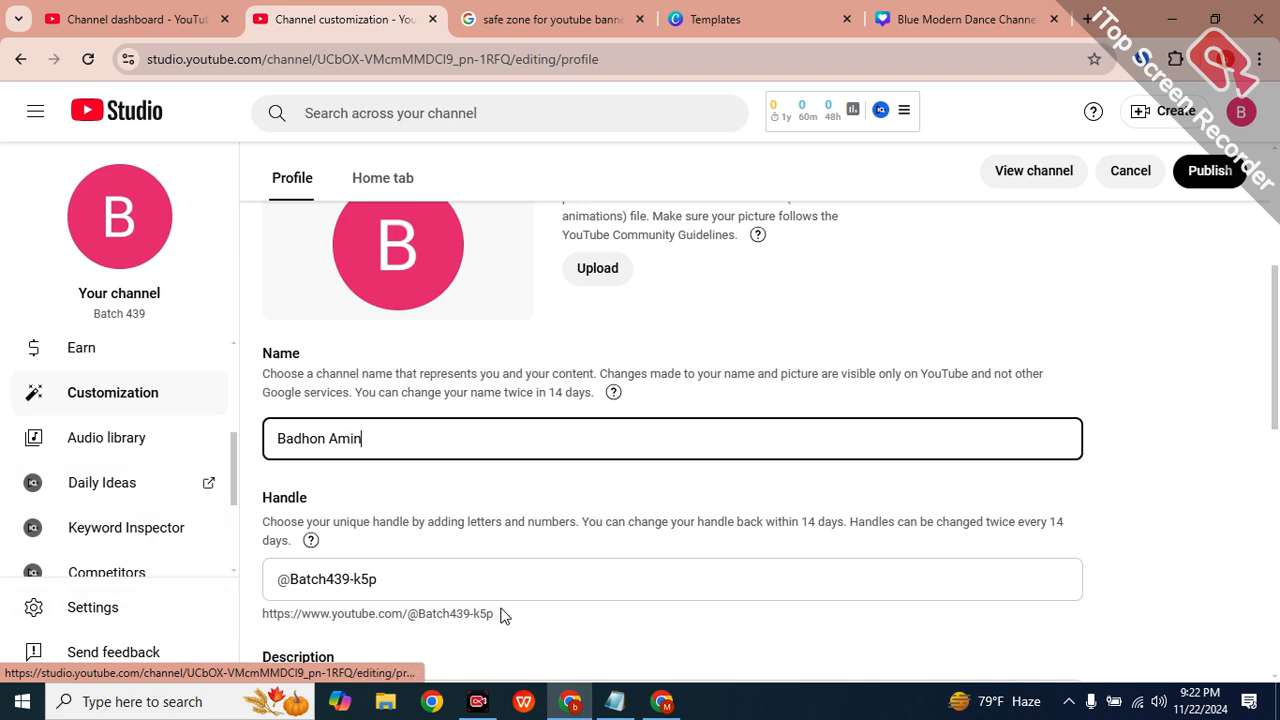
Clear the existing channel handle, then go to the banner safe-zone search tab.
click(451, 578)
drag(451, 578, 195, 588)
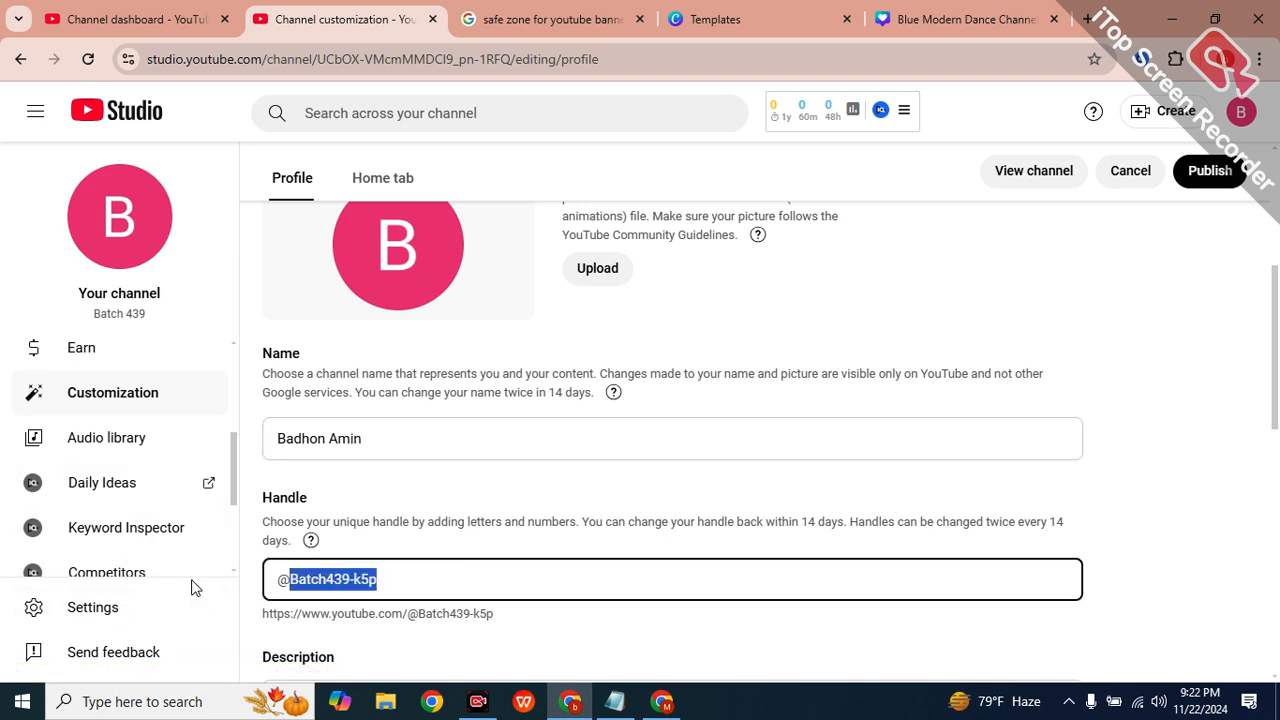
key(BackSpace)
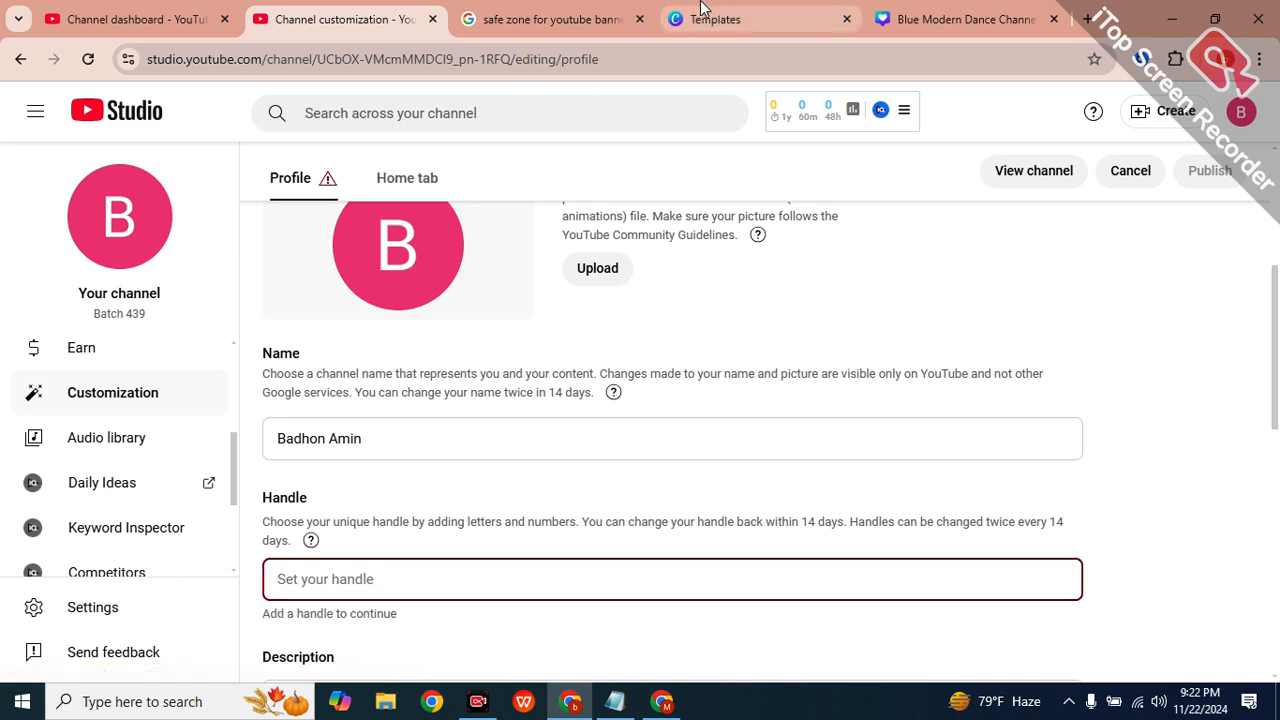
click(555, 19)
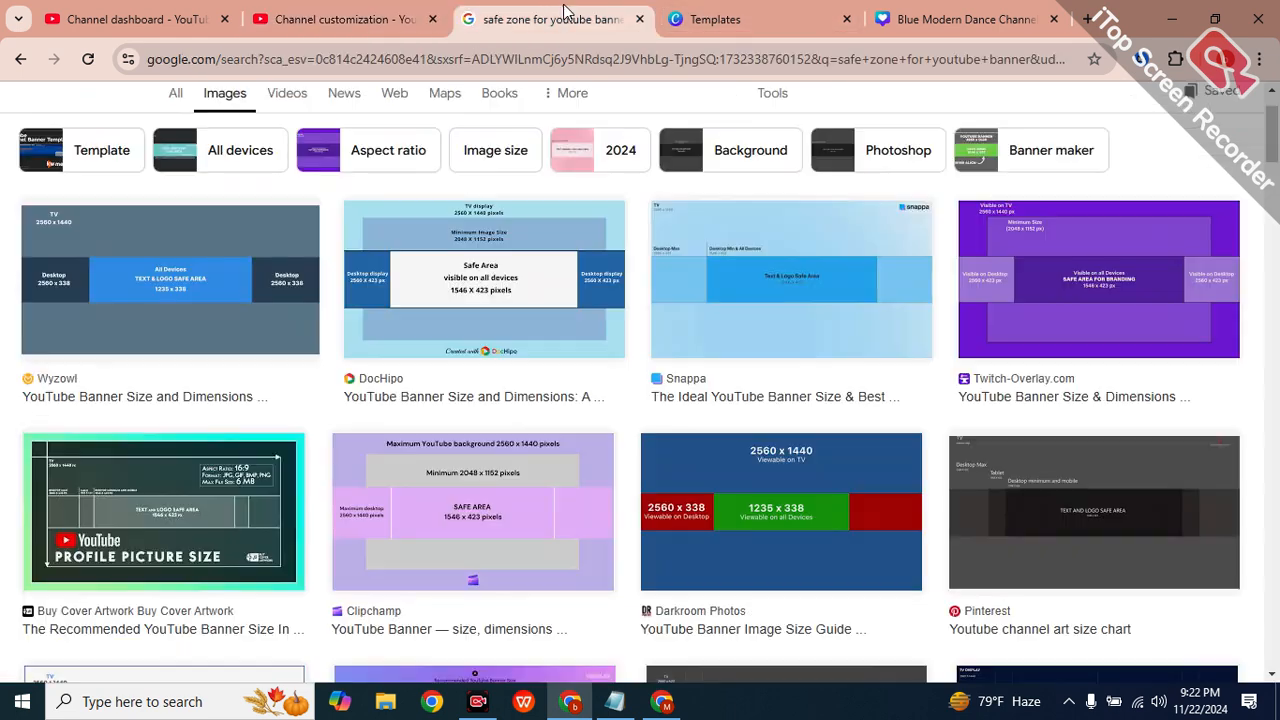
Open the Code Softs BD Facebook page via the facebook.com/code address suggestion.
click(508, 65)
text(facceb)
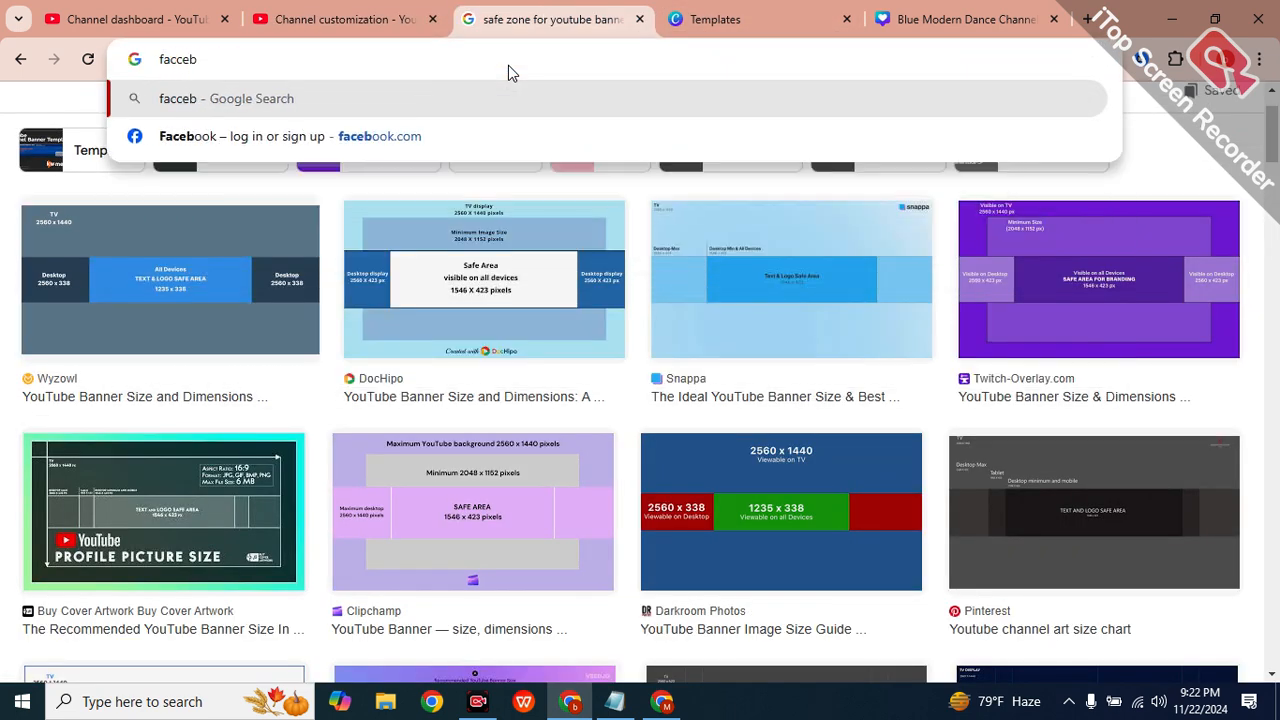
key(BackSpace)
key(BackSpace)
key(BackSpace)
text(eboo)
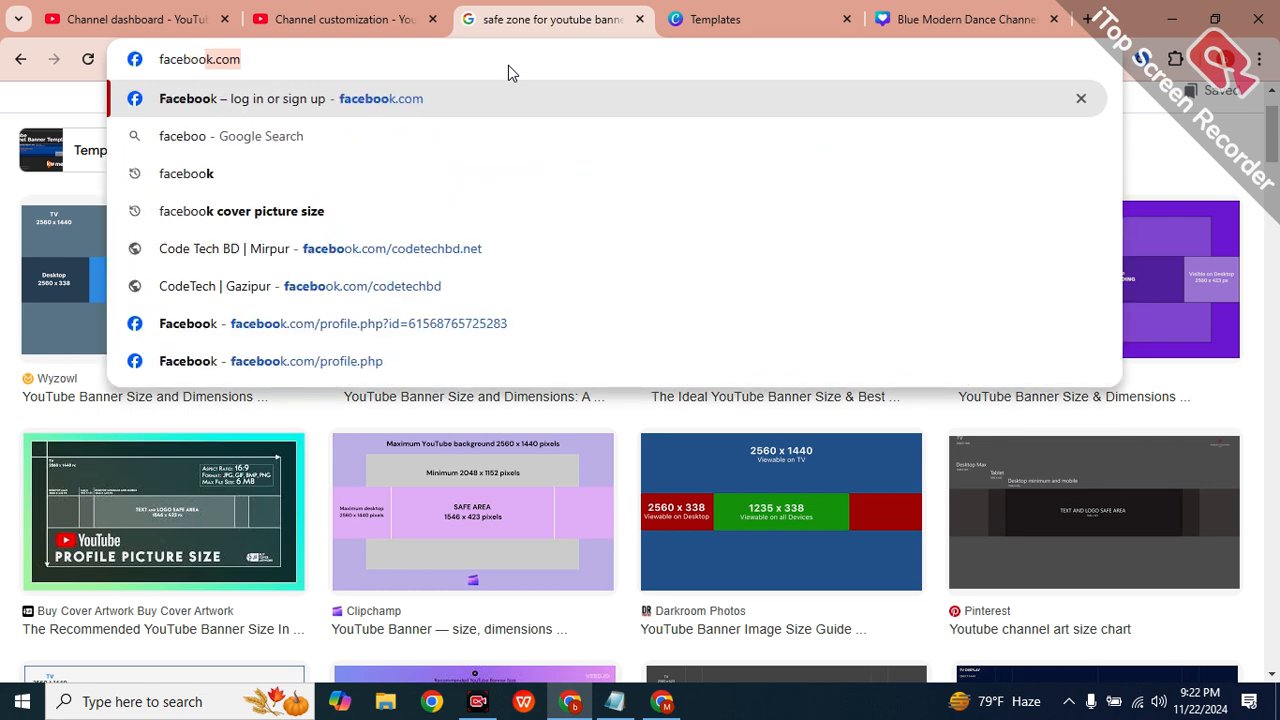
text(k.com)
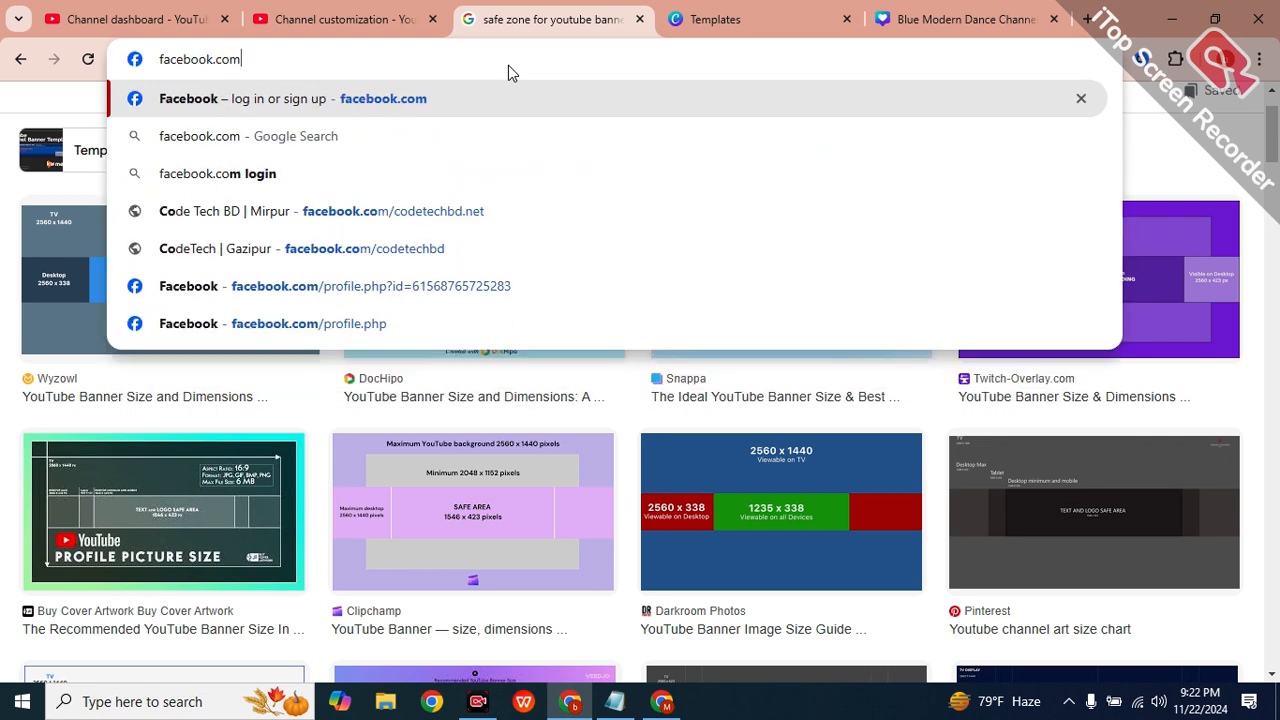
text(/coder)
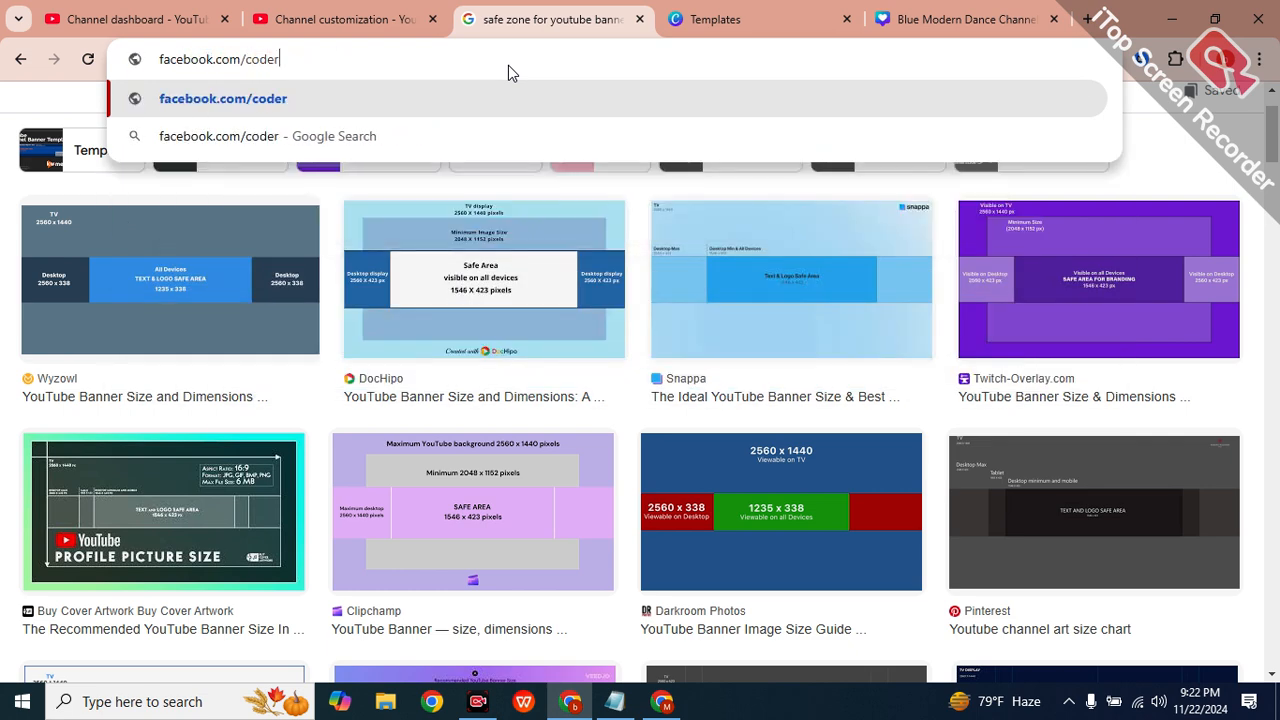
key(BackSpace)
key(BackSpace)
text(e)
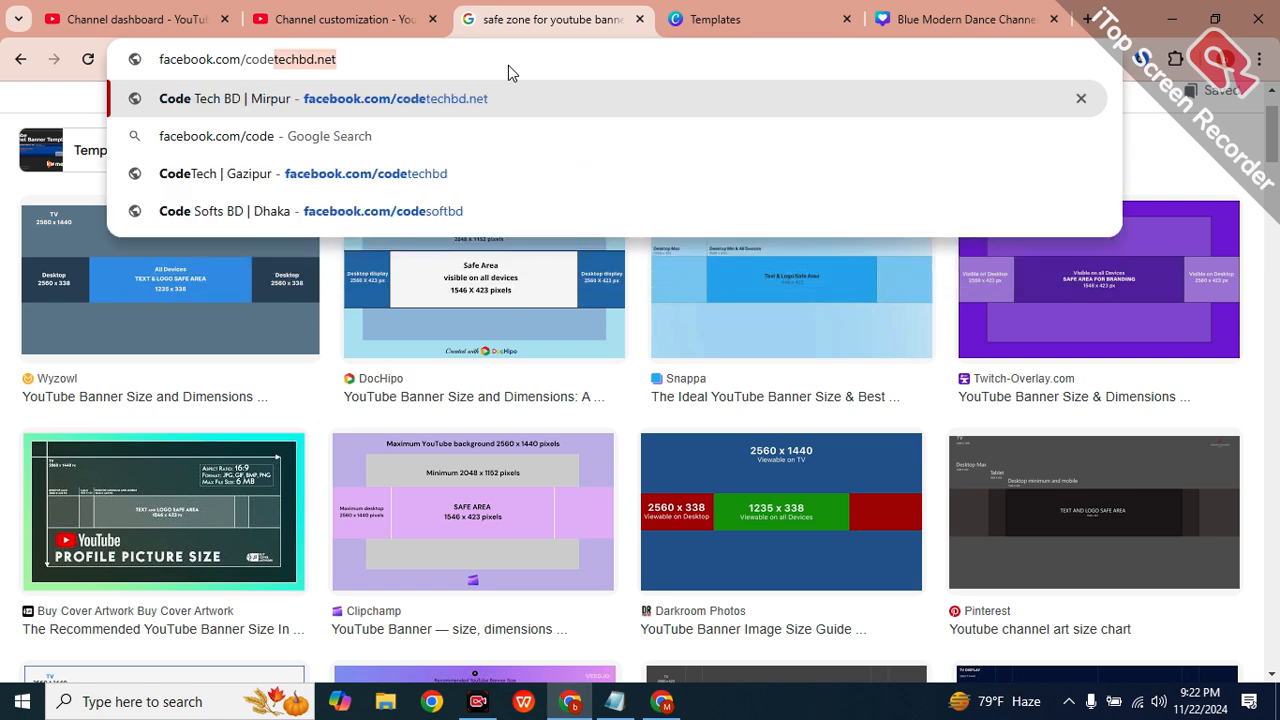
key(Down)
key(Down)
key(Down)
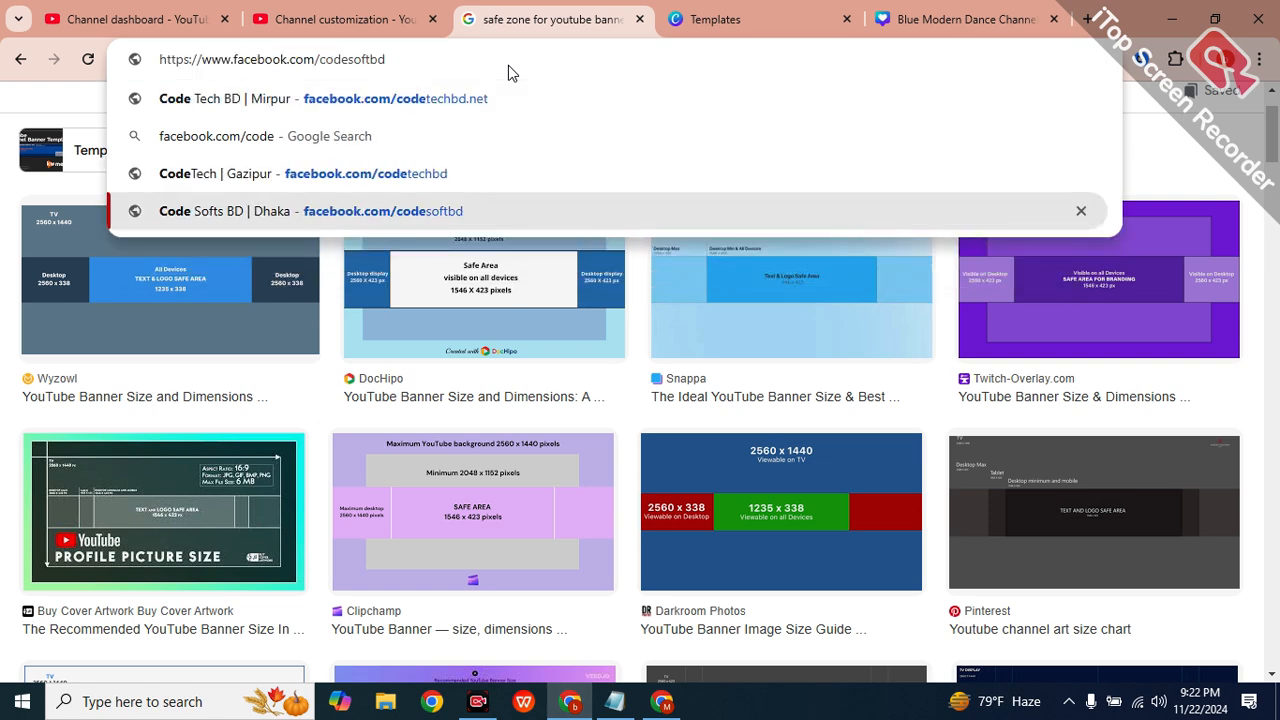
key(Return)
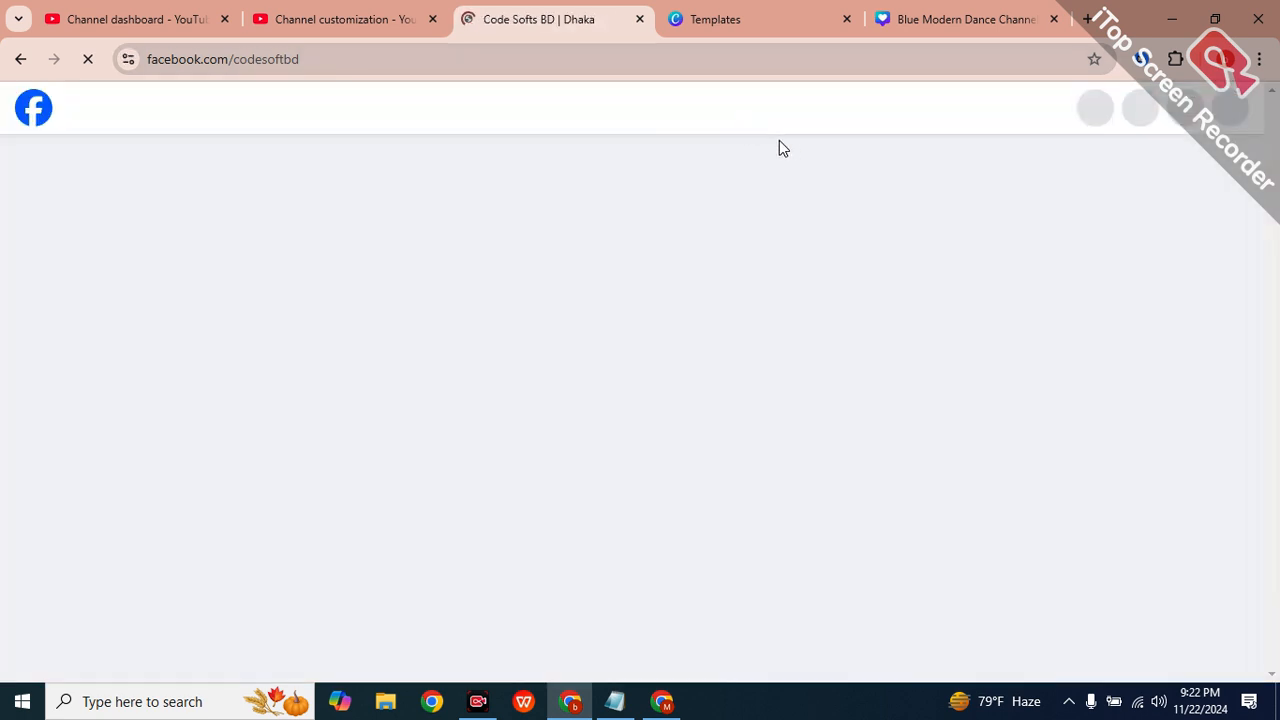
Select the codesoftbd page address, then return to the channel customization page.
click(315, 60)
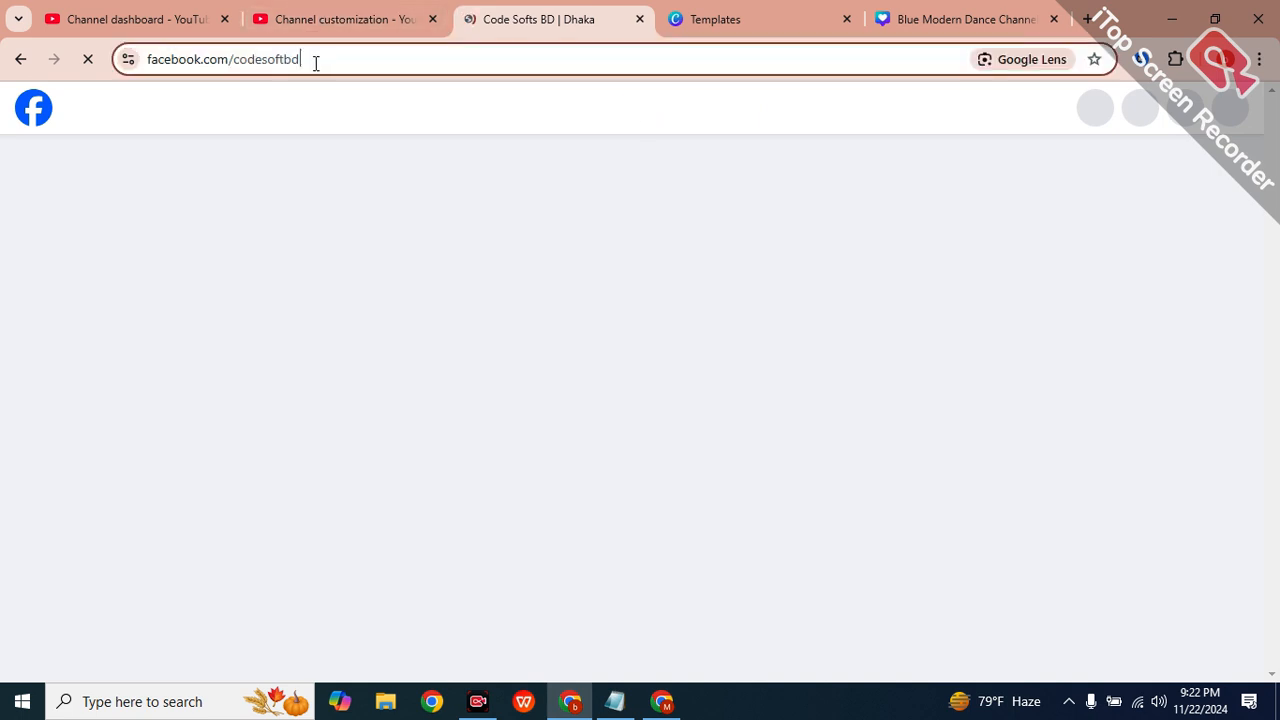
drag(315, 62, 108, 52)
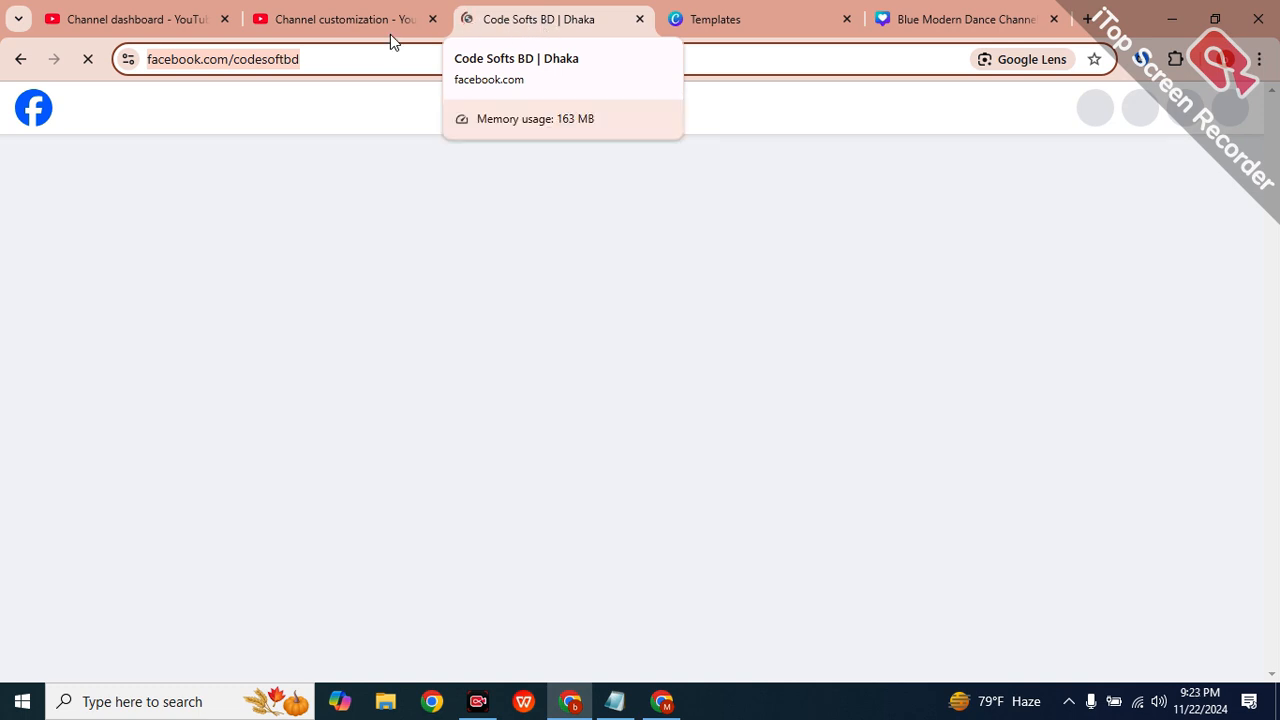
double_click(486, 62)
drag(464, 62, 313, 49)
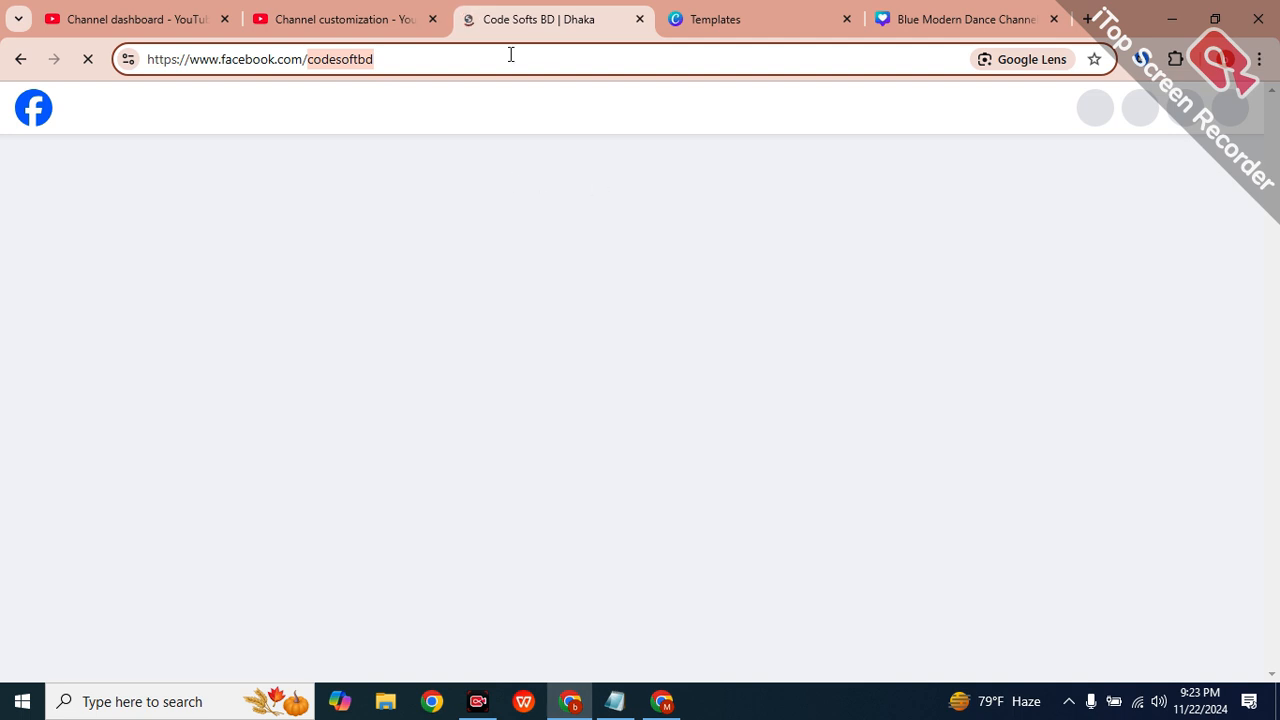
click(285, 9)
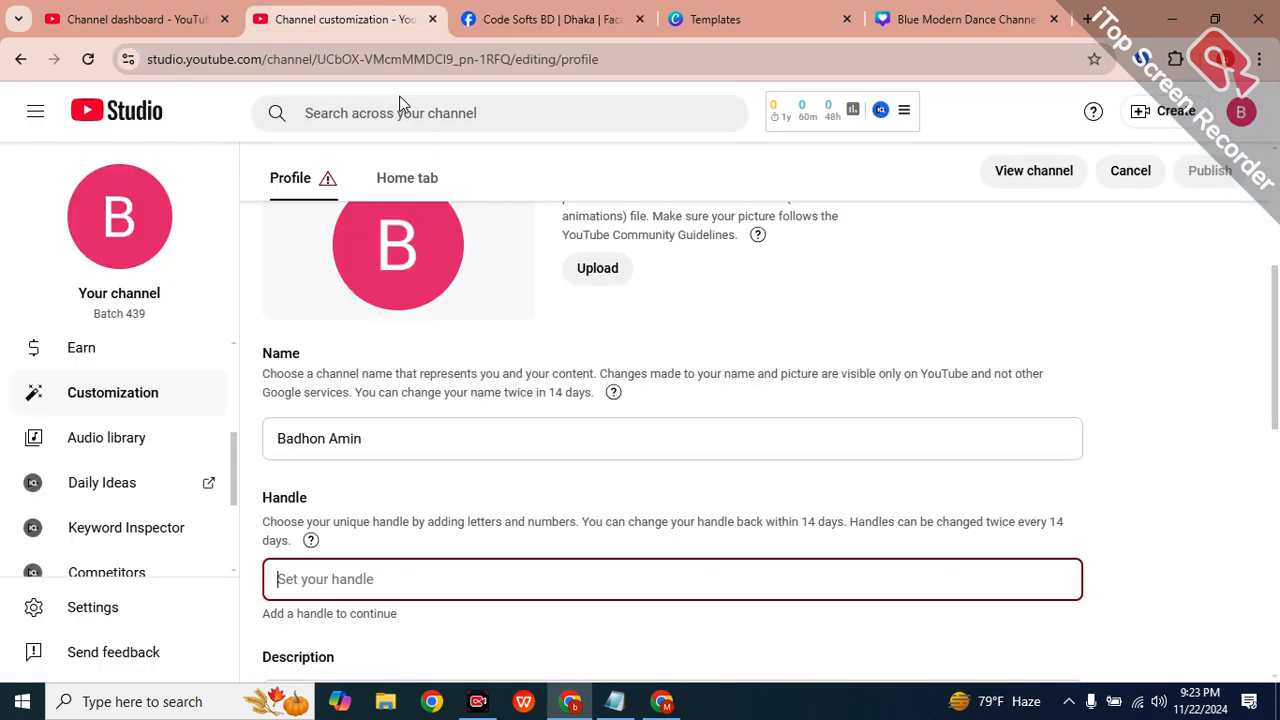
Dismiss the Facebook login prompt on the Code Softs BD page and select codesoftbd in its address.
click(550, 19)
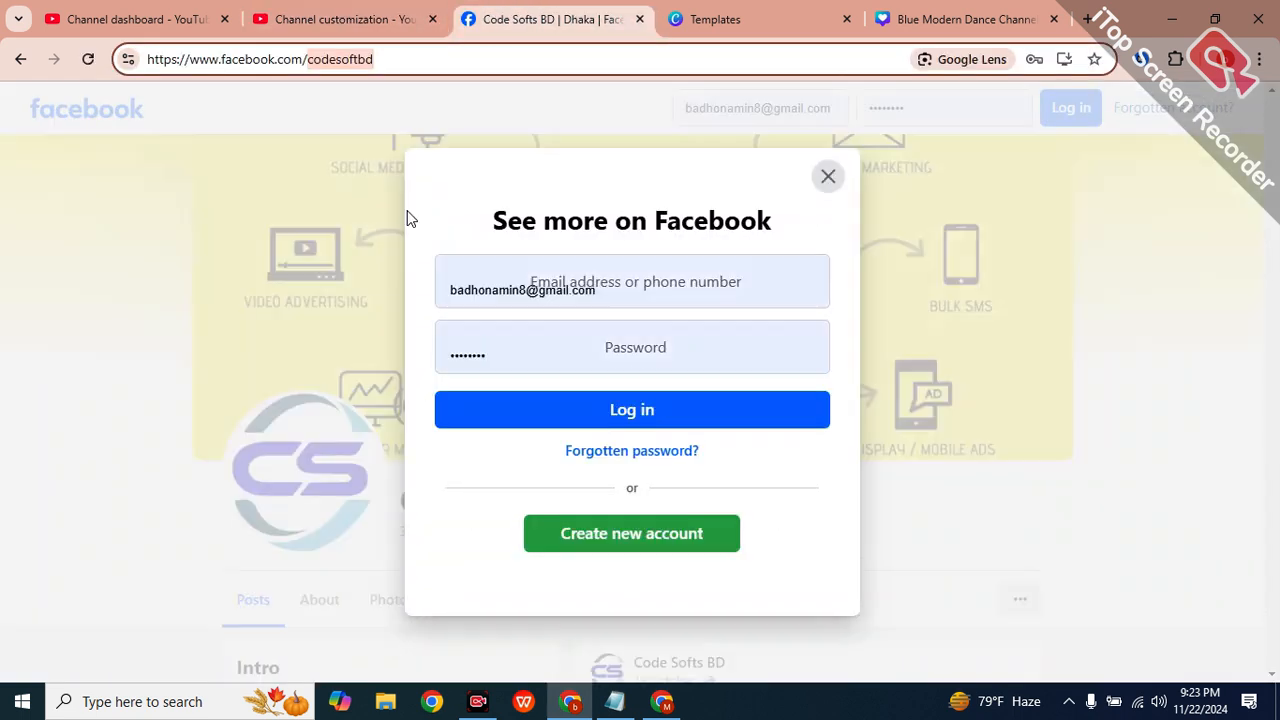
click(827, 177)
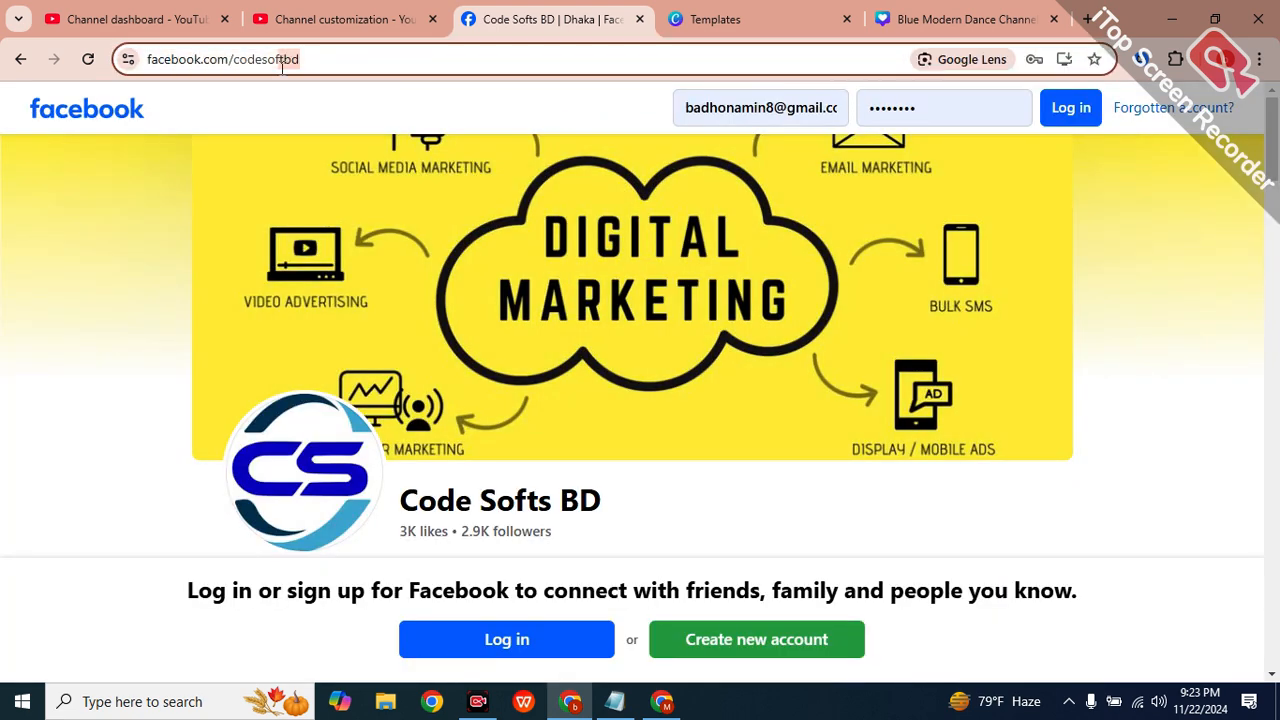
drag(297, 60, 231, 62)
click(283, 10)
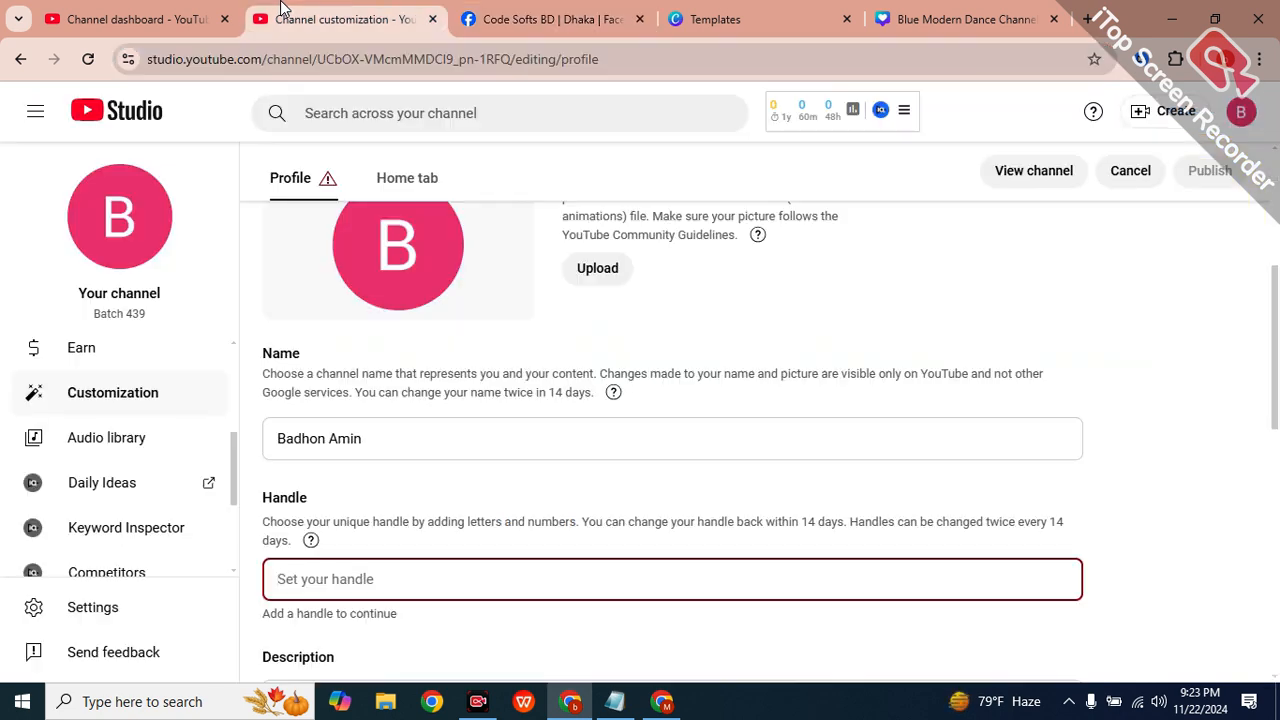
Replace 'facebook' with 'youtube' in the page address, then scroll to the channel's Links section.
click(493, 12)
click(307, 58)
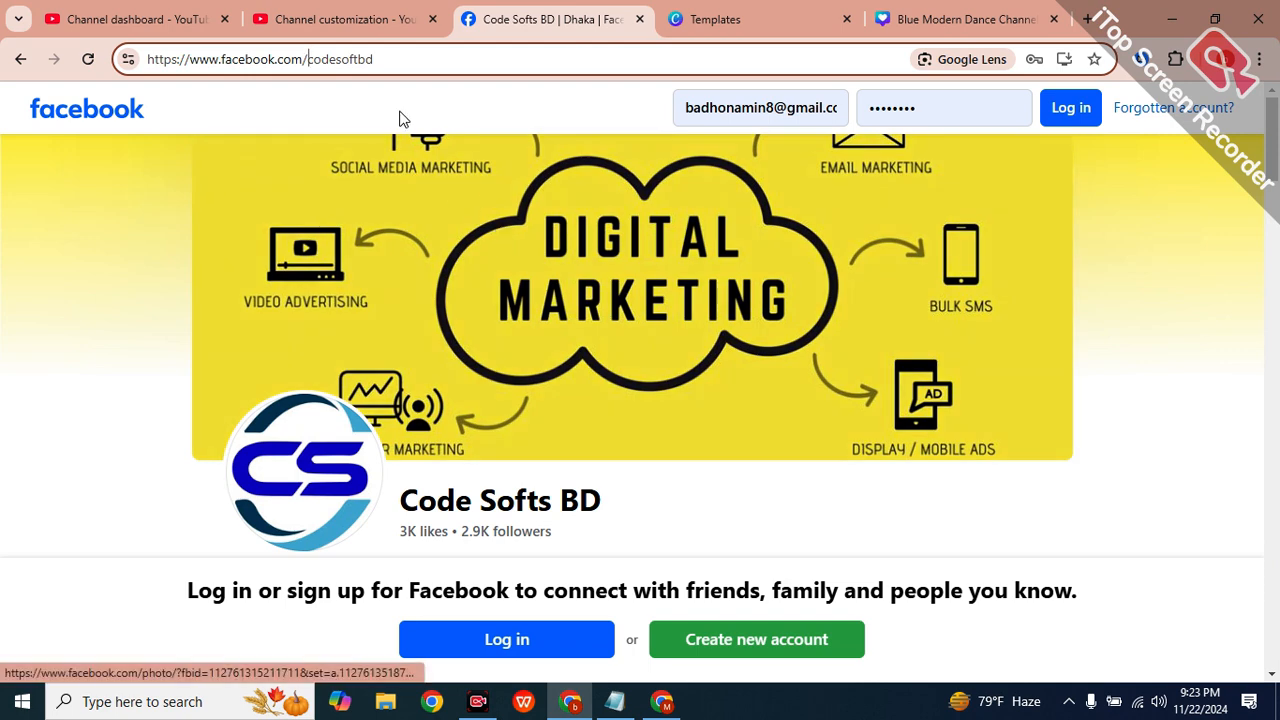
drag(277, 59, 218, 68)
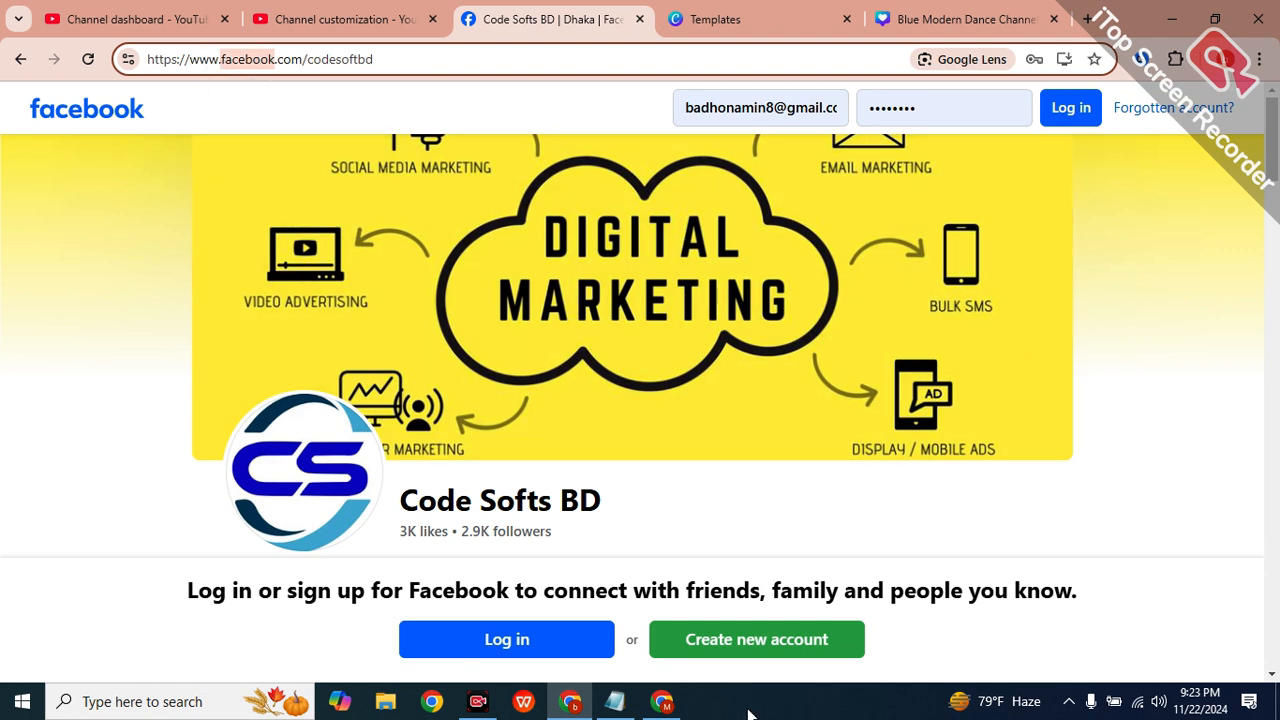
text(yout)
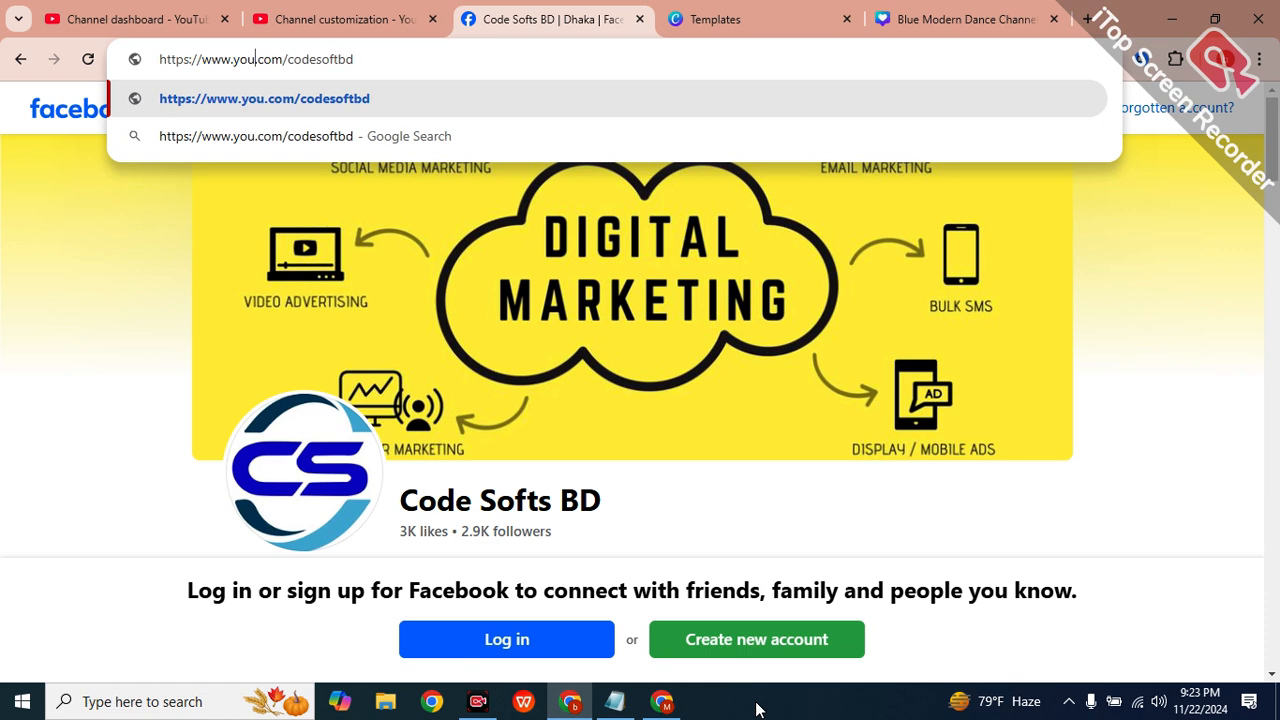
text(ube)
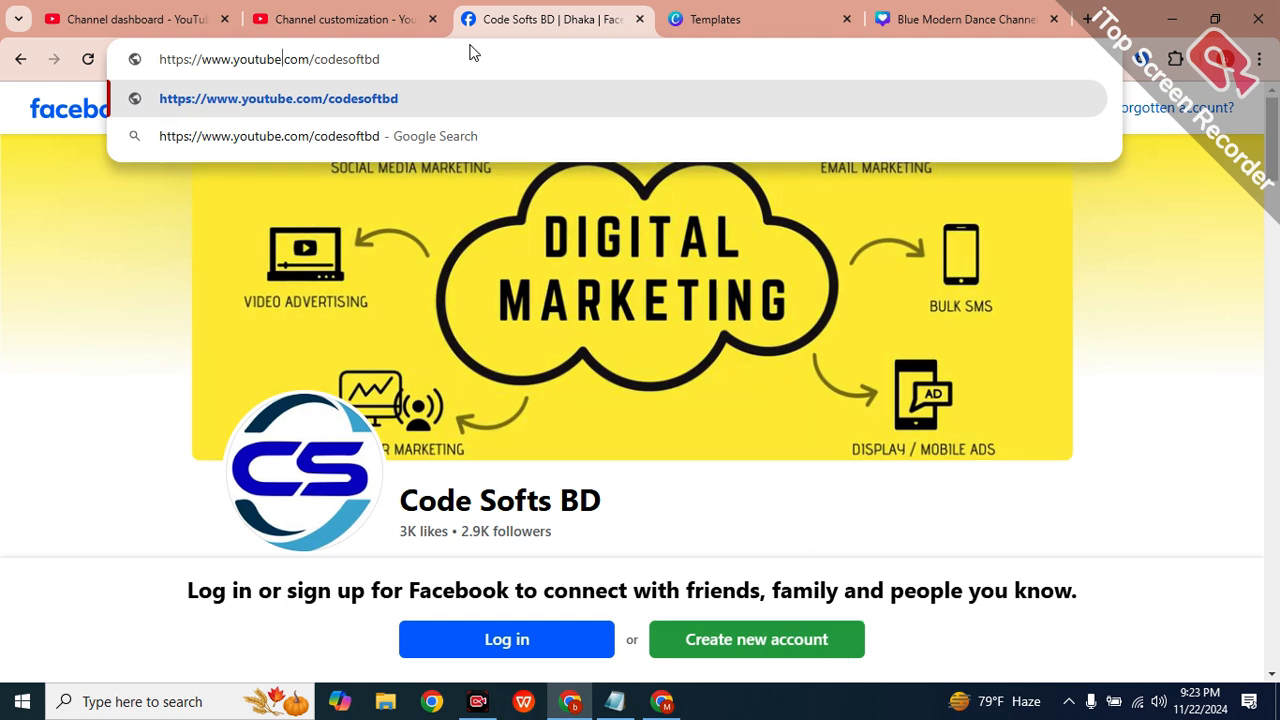
click(340, 19)
scroll(691, 491, down, 3)
scroll(314, 403, down, 1)
scroll(380, 437, down, 2)
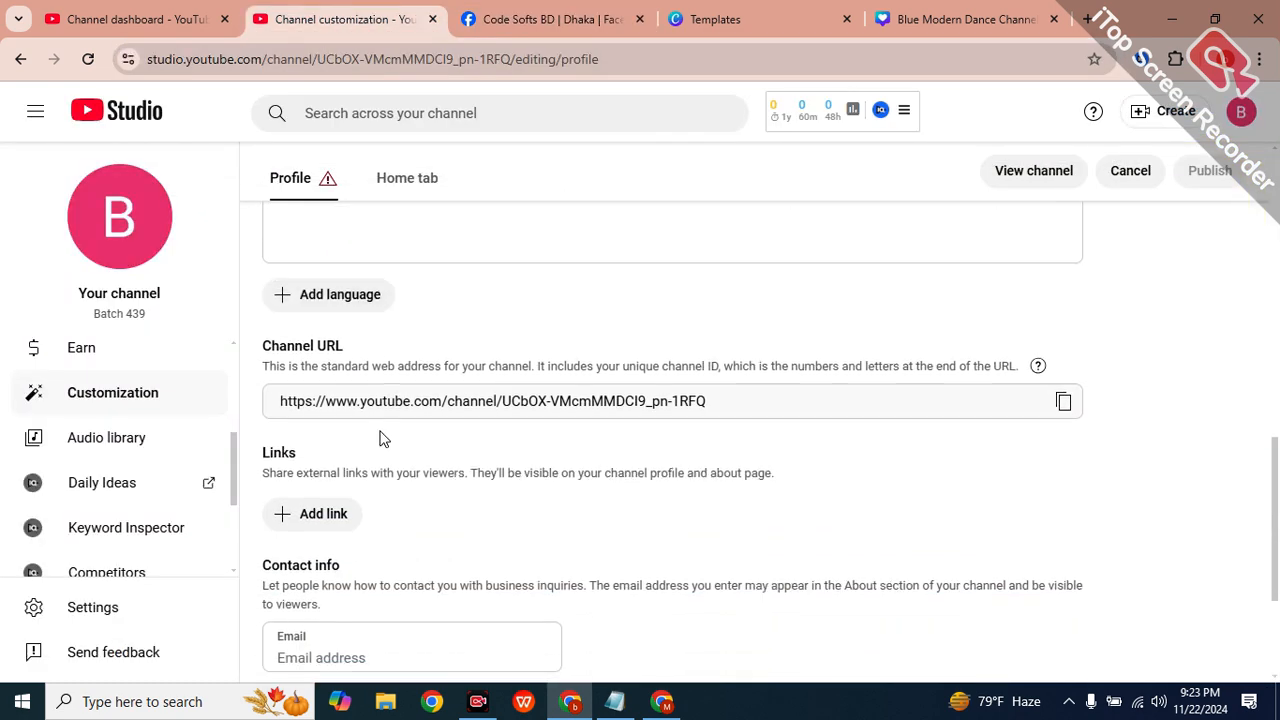
triple_click(646, 403)
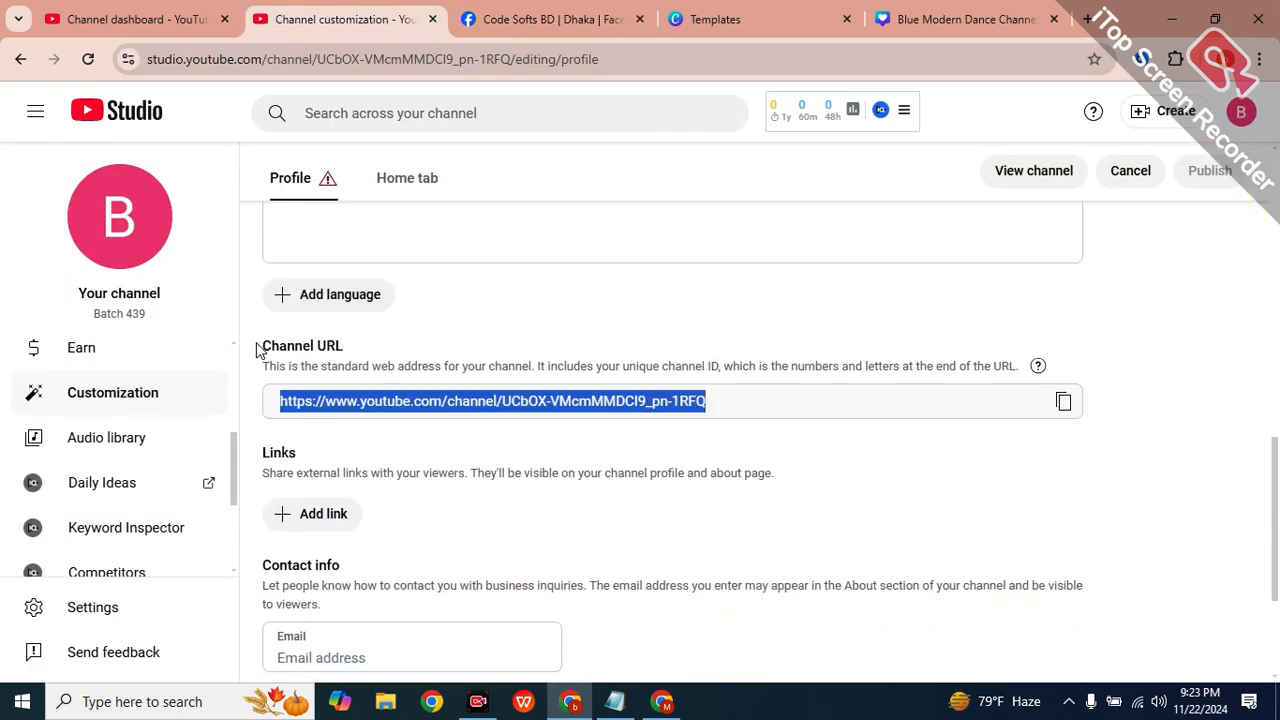
drag(258, 348, 344, 346)
triple_click(308, 404)
click(511, 443)
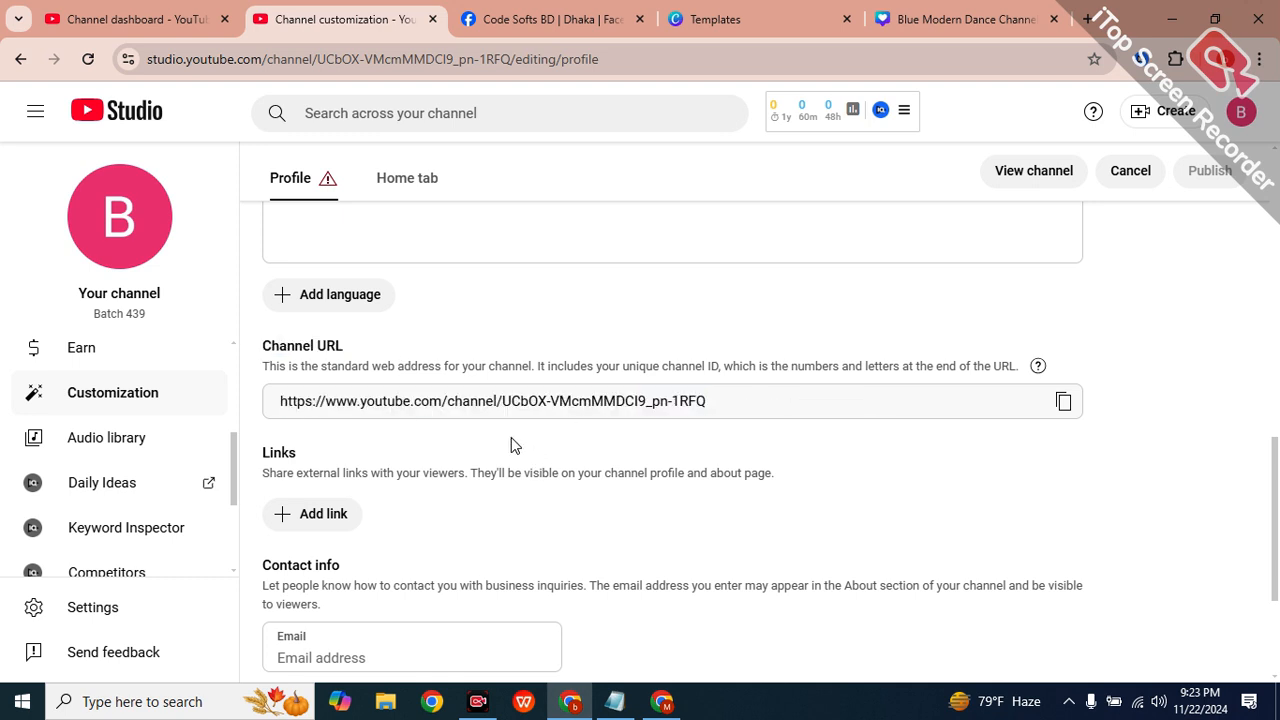
triple_click(452, 400)
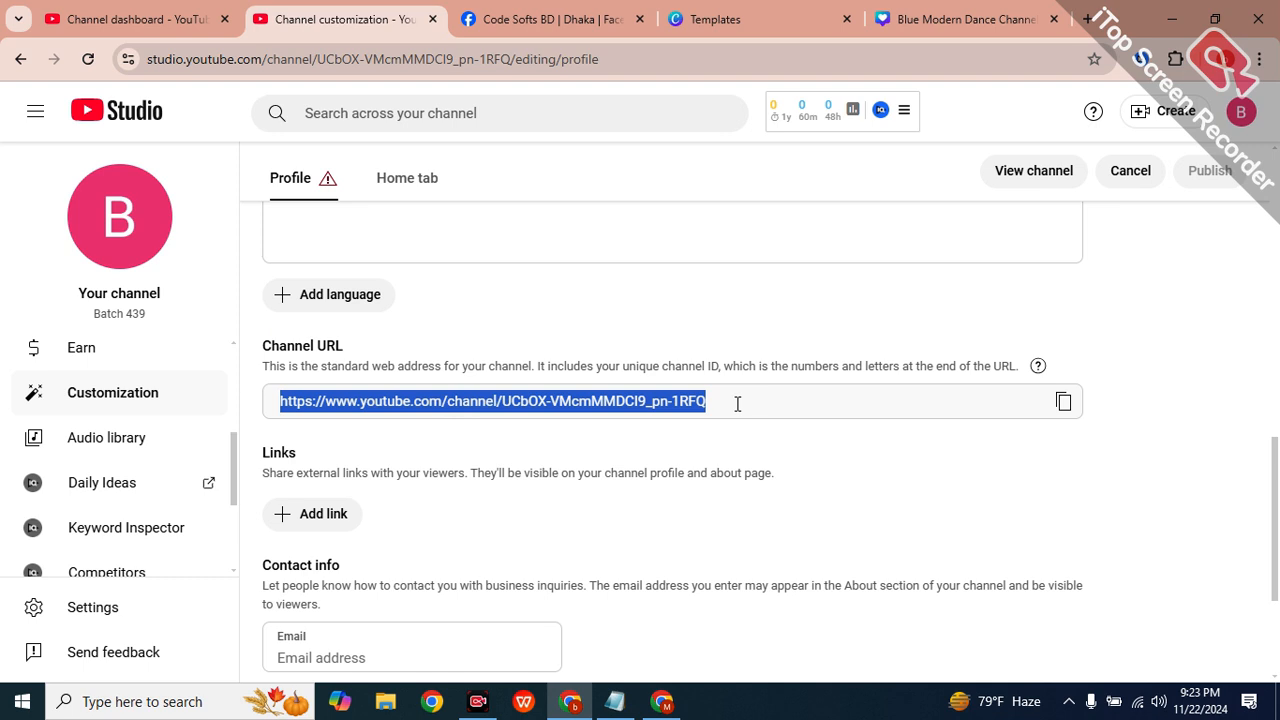
click(908, 420)
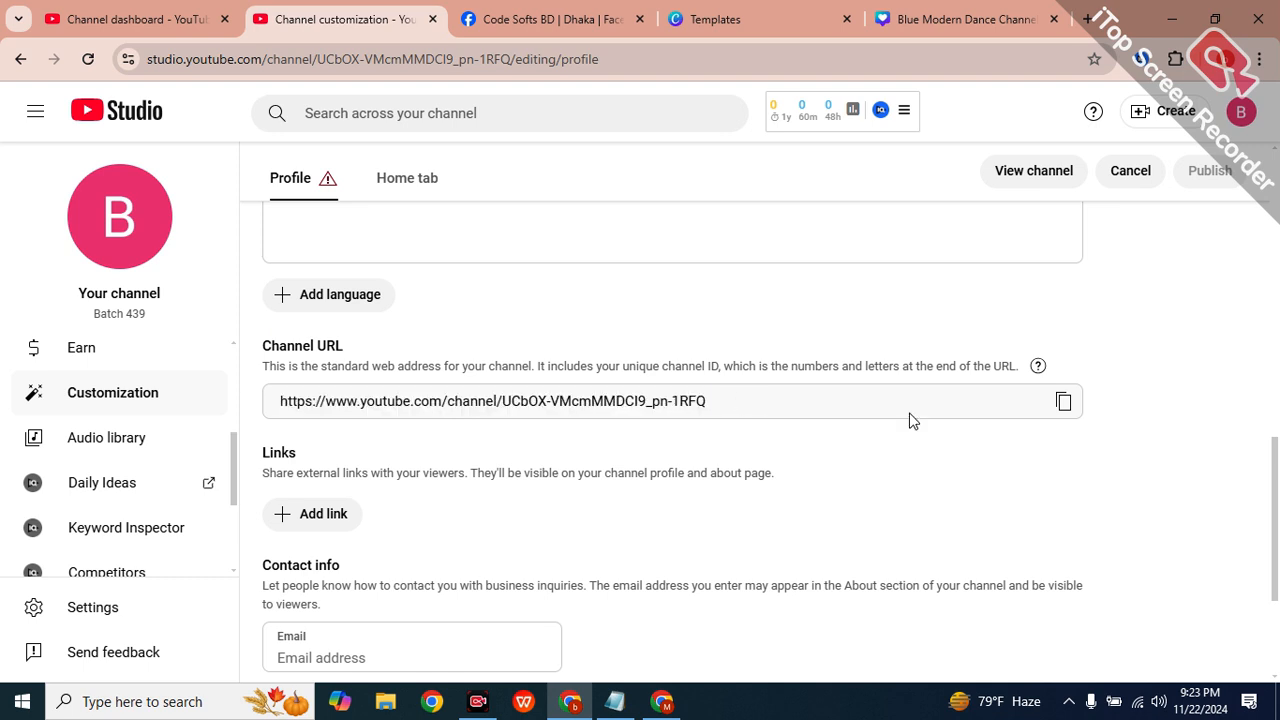
triple_click(857, 409)
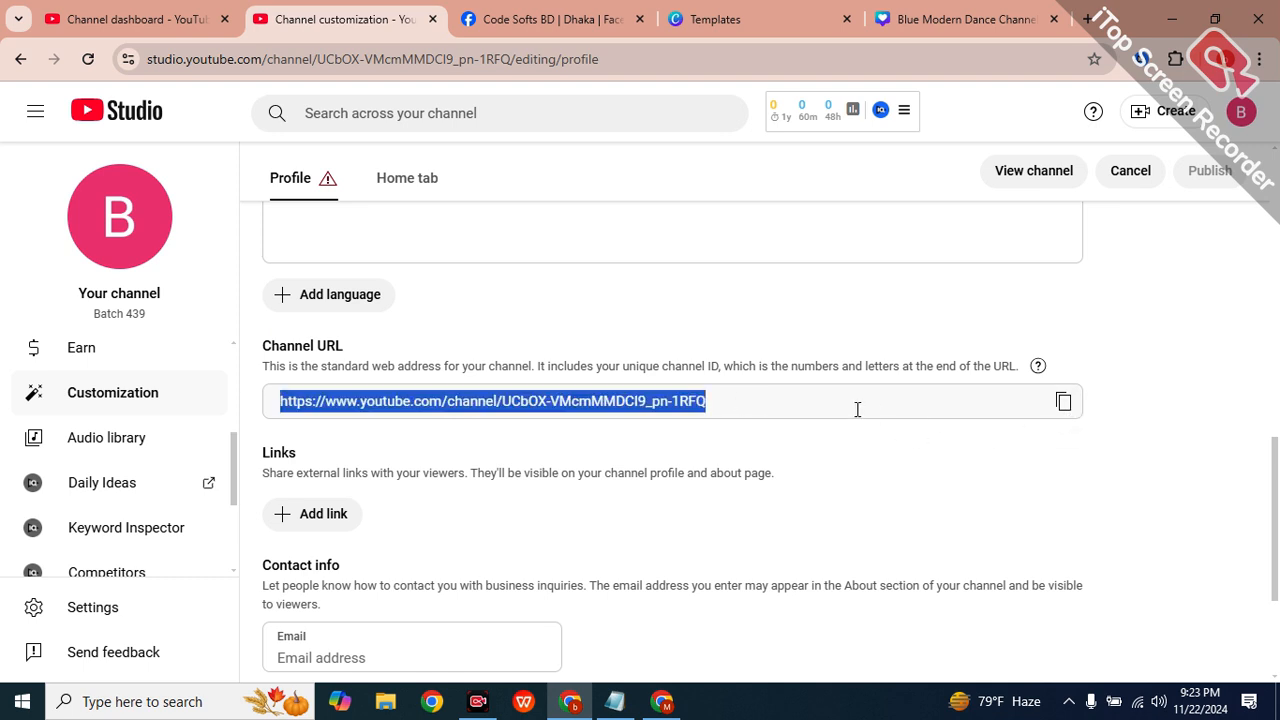
double_click(857, 408)
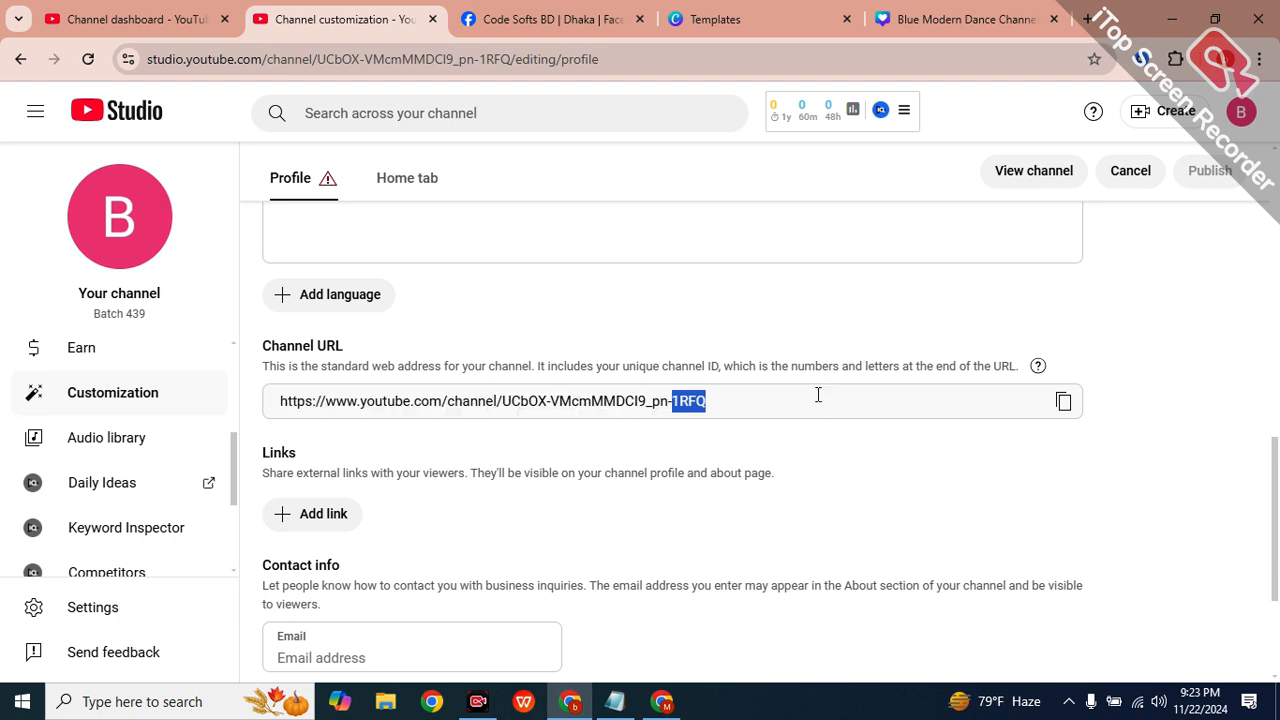
click(584, 455)
scroll(626, 437, up, 3)
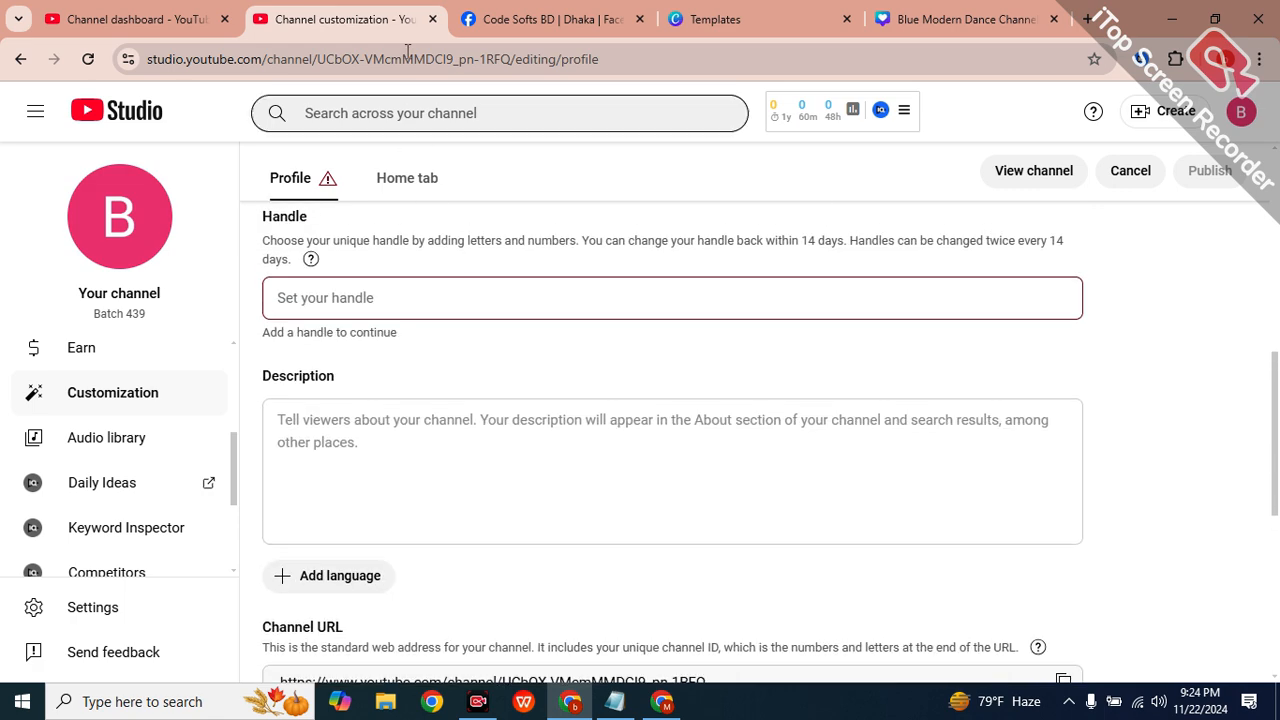
click(487, 8)
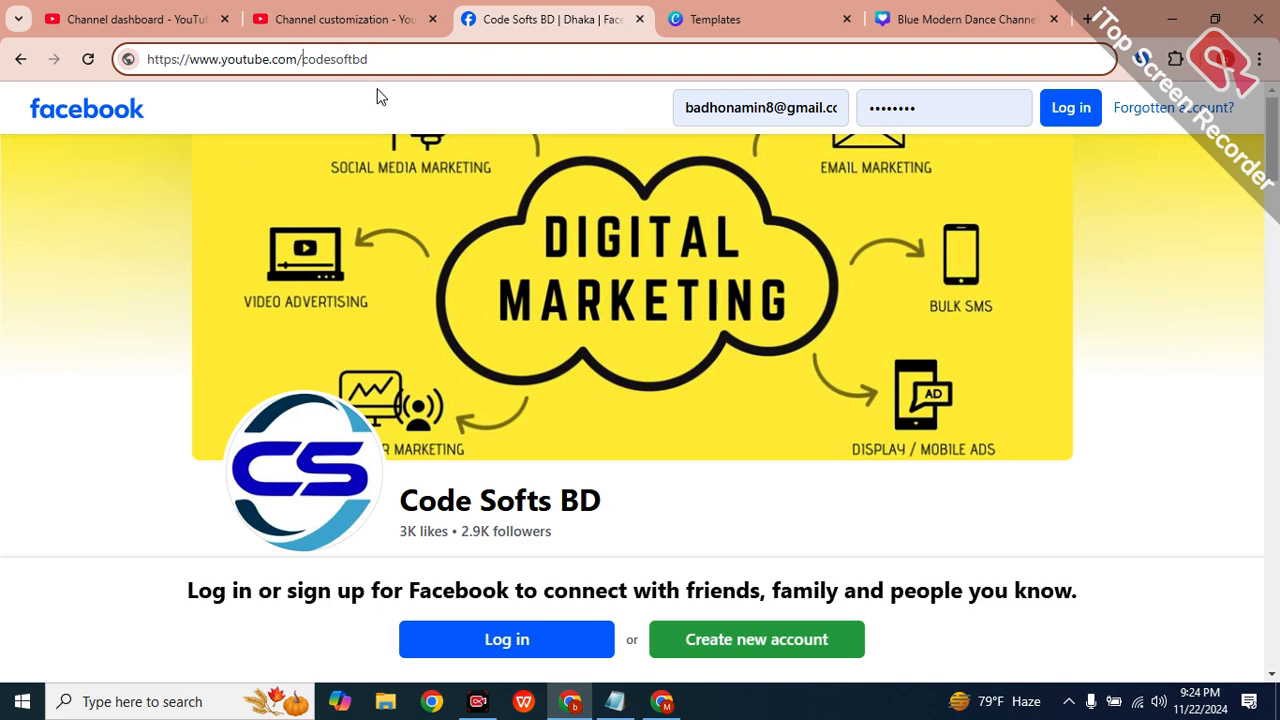
text(@)
drag(423, 57, 124, 68)
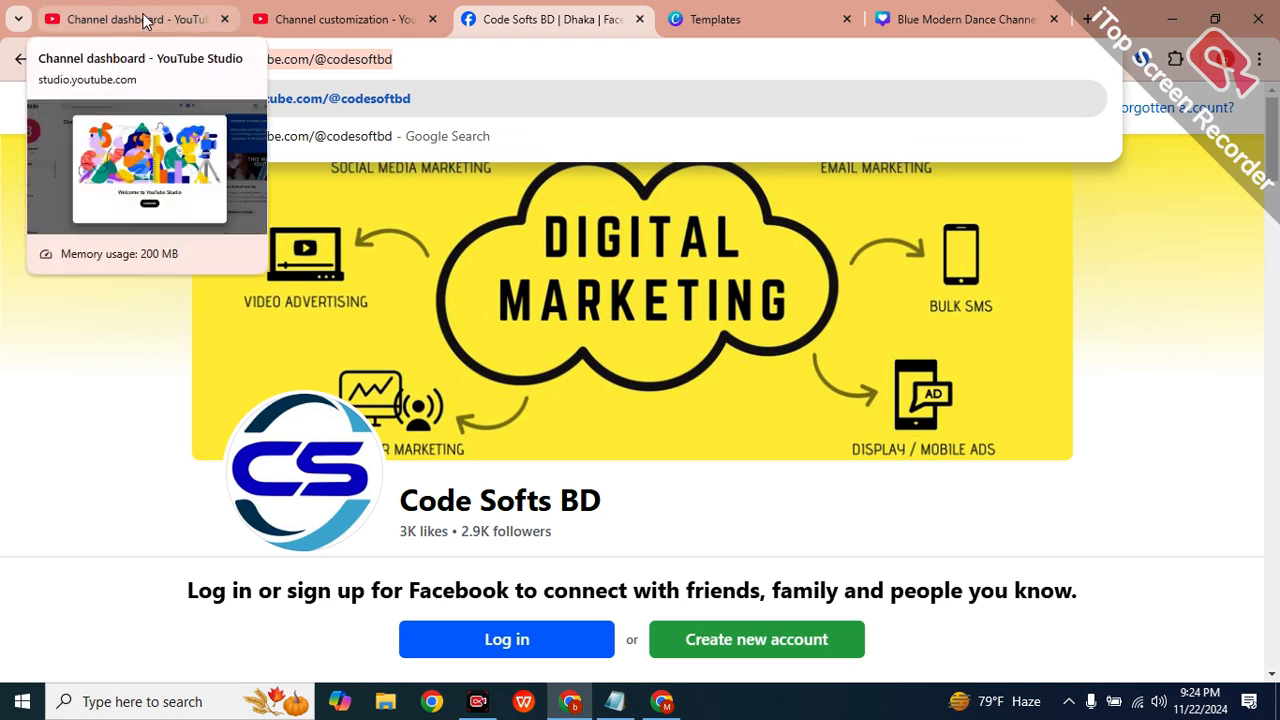
click(320, 19)
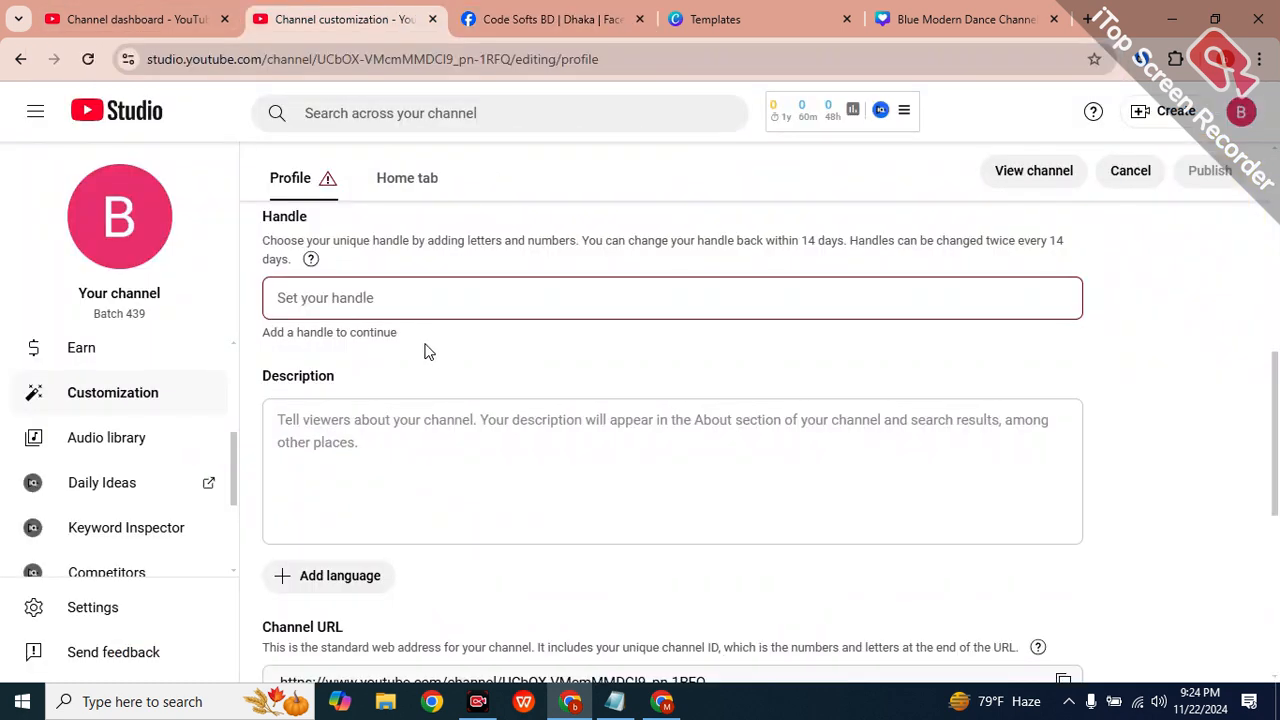
click(389, 299)
text(@@)
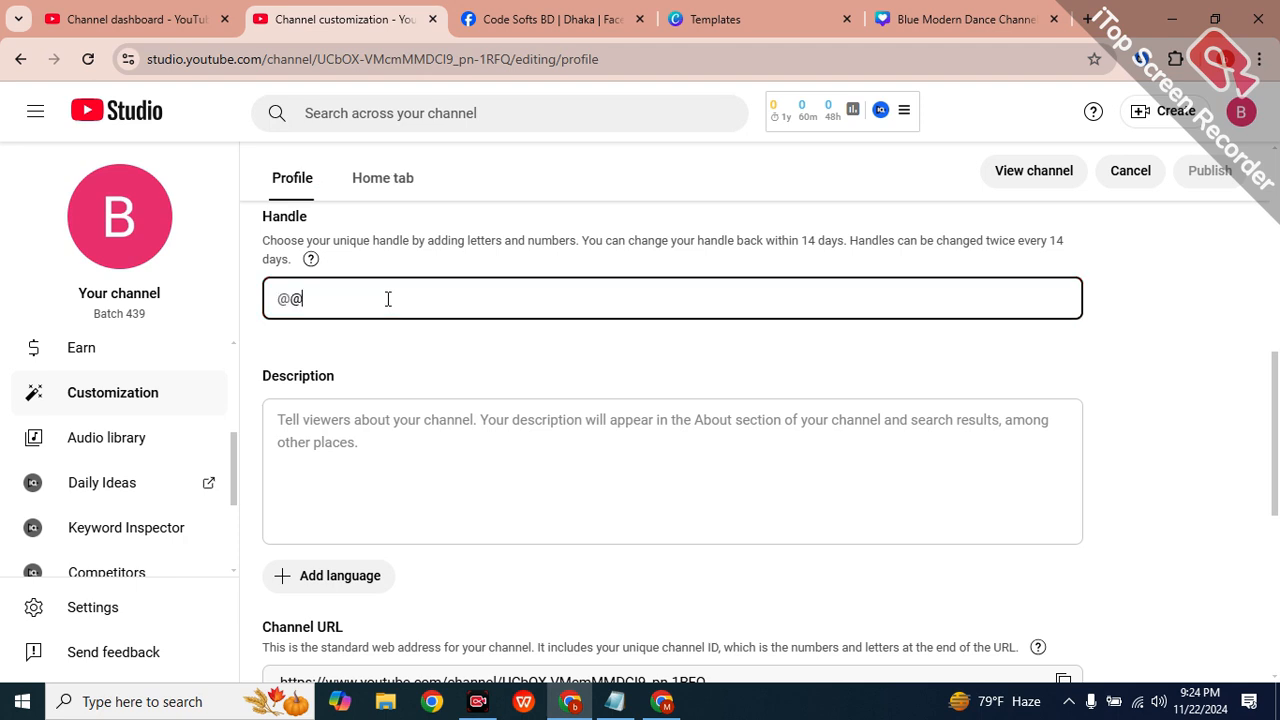
key(BackSpace)
key(BackSpace)
text(@batch)
scroll(800, 420, down, 3)
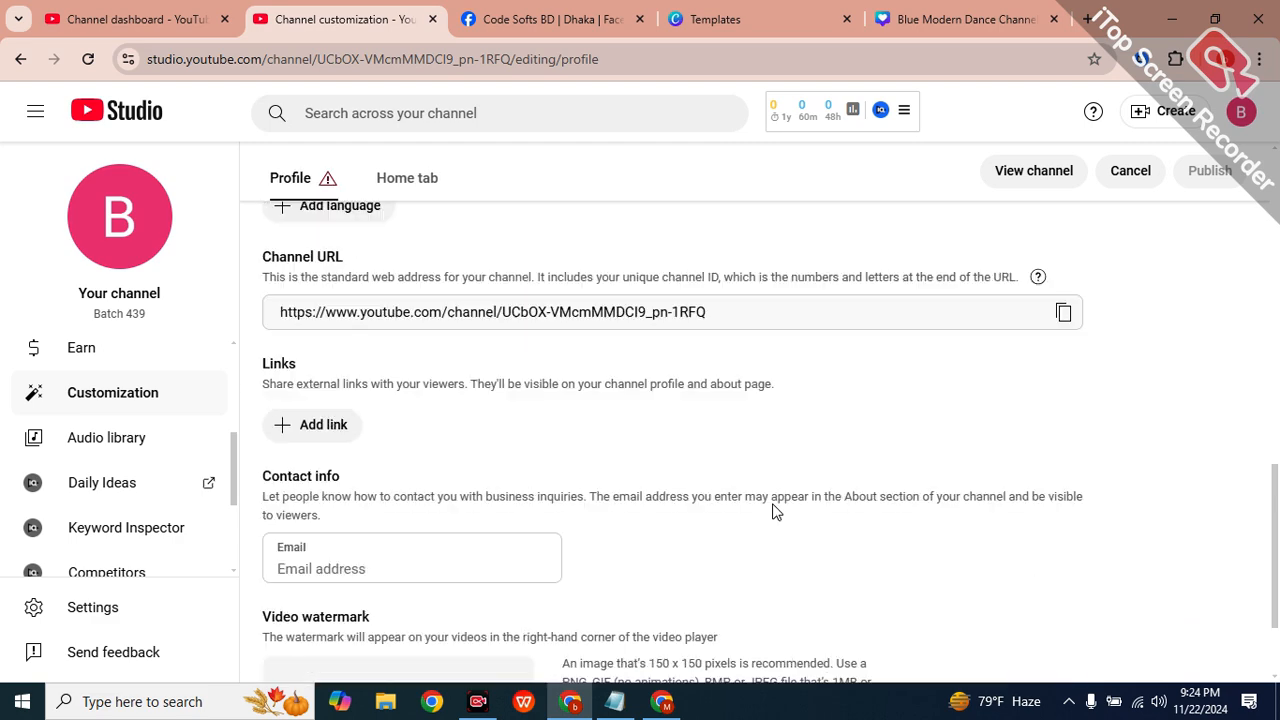
scroll(520, 520, down, 1)
Add a new channel link titled 'facebook'.
click(348, 418)
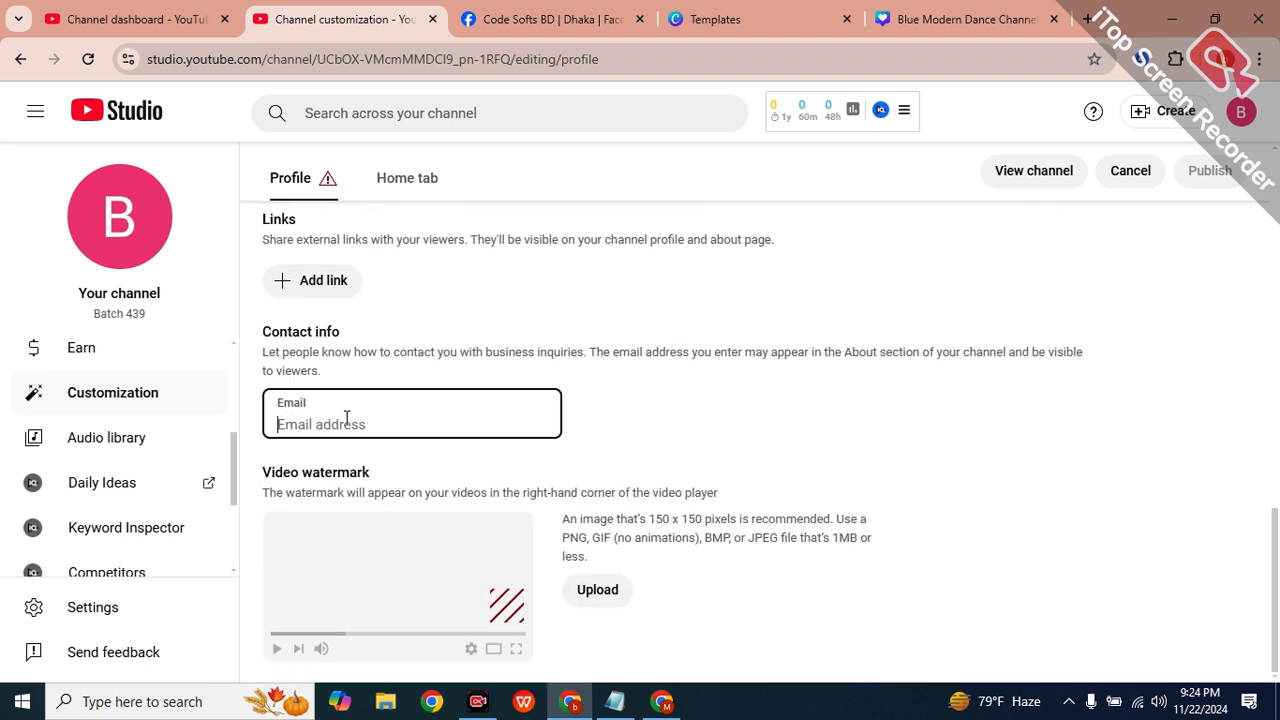
click(310, 280)
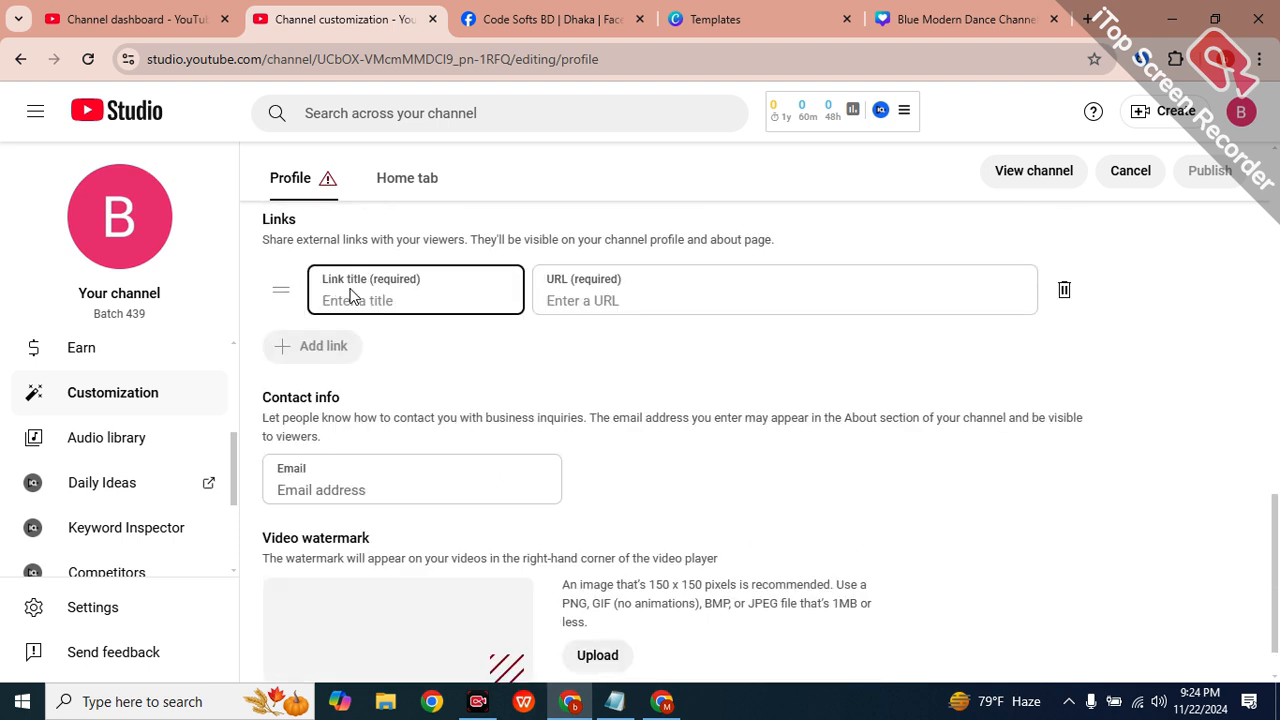
double_click(351, 289)
click(365, 292)
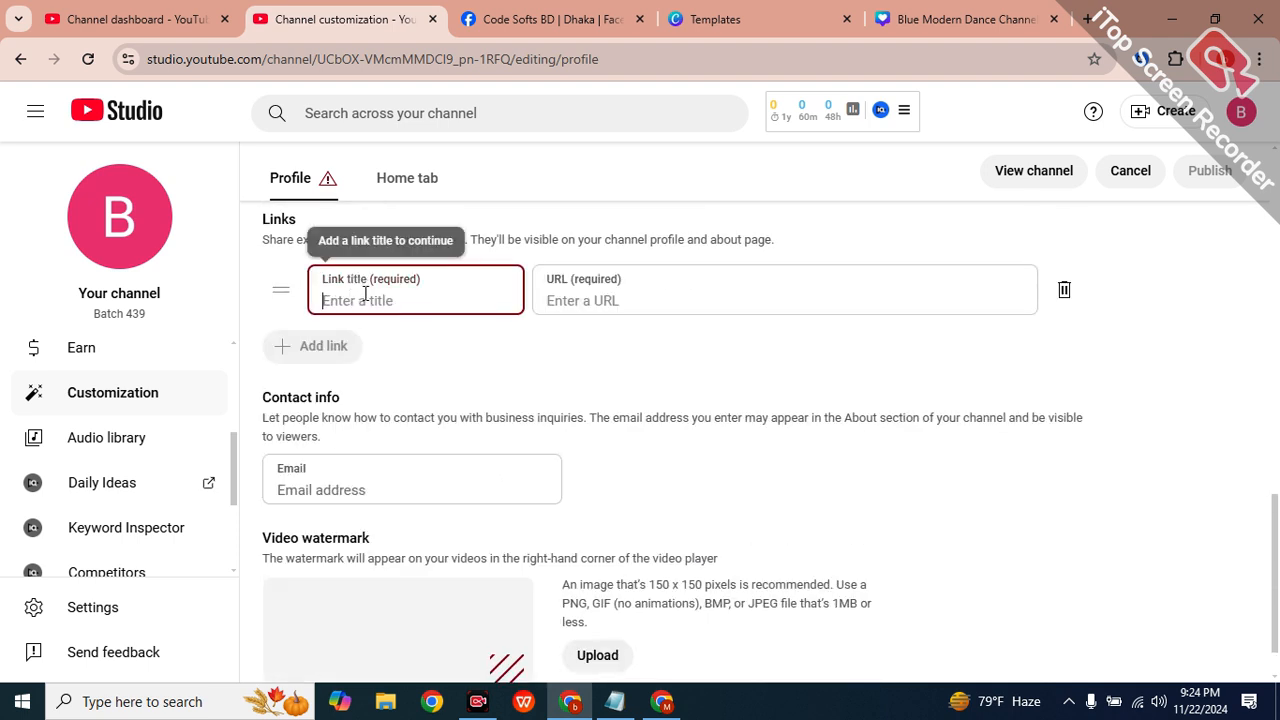
text(f)
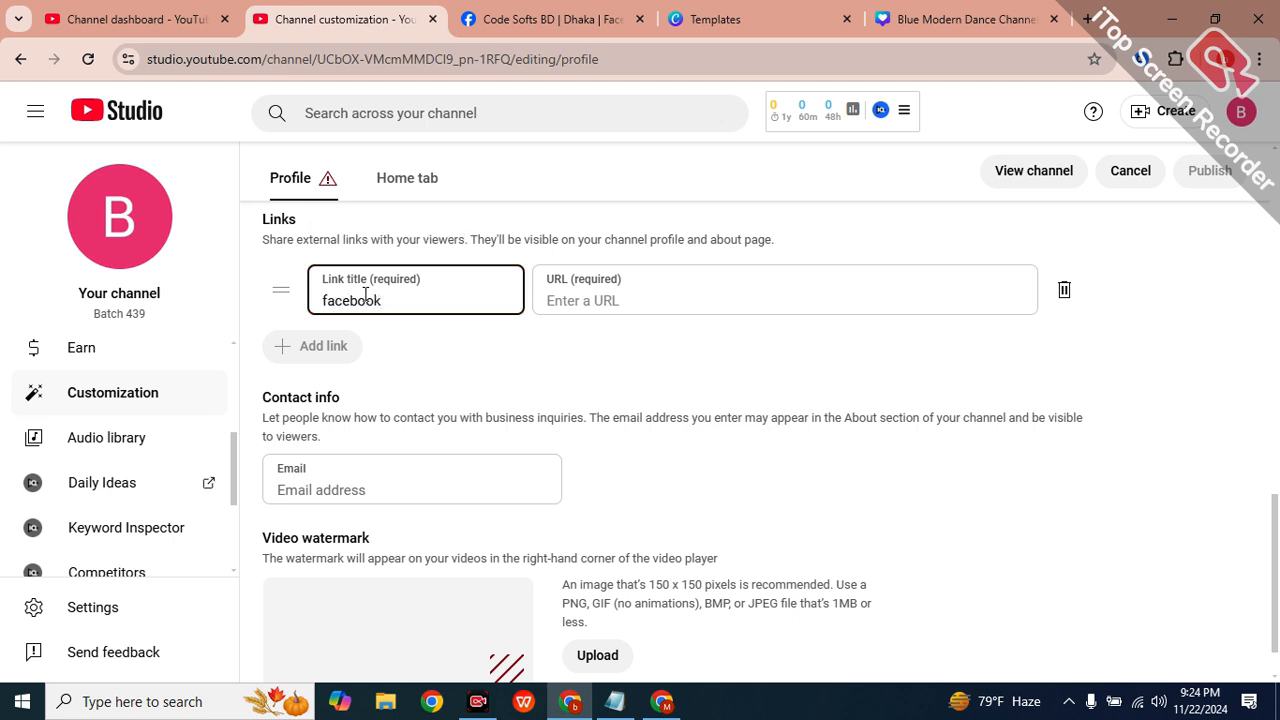
text(acebook)
click(630, 301)
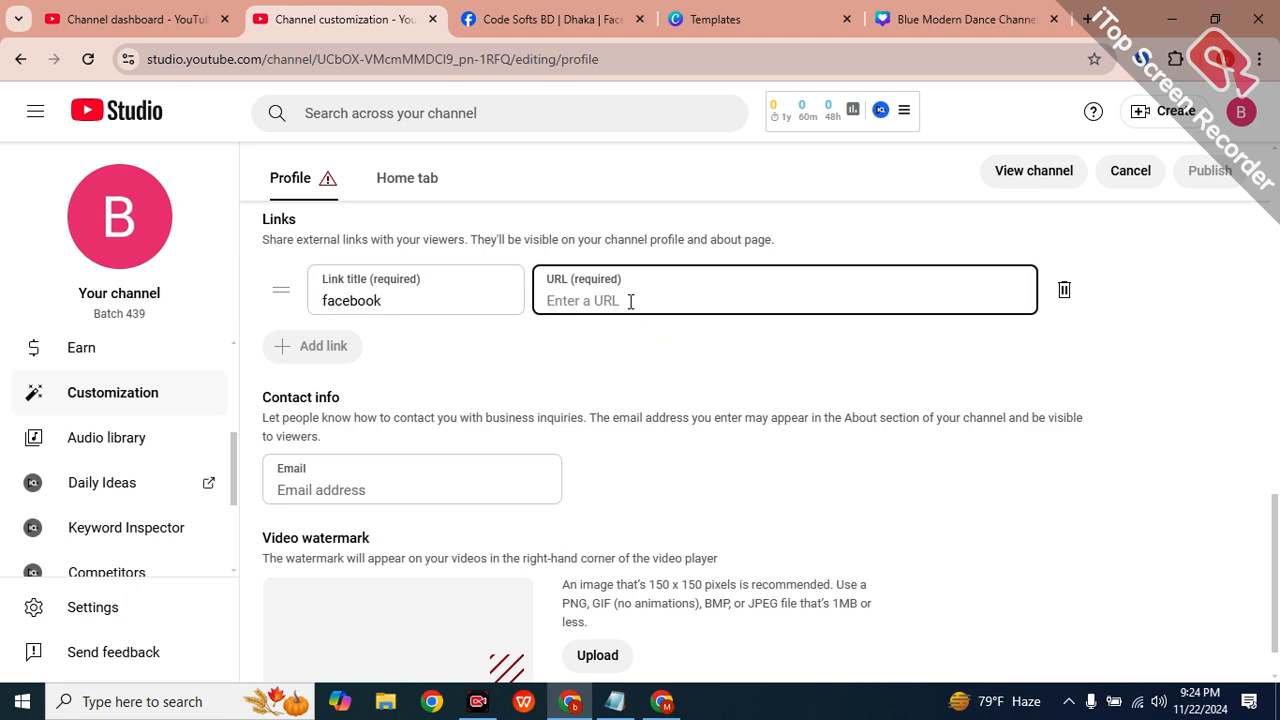
key(ctrl+Tab)
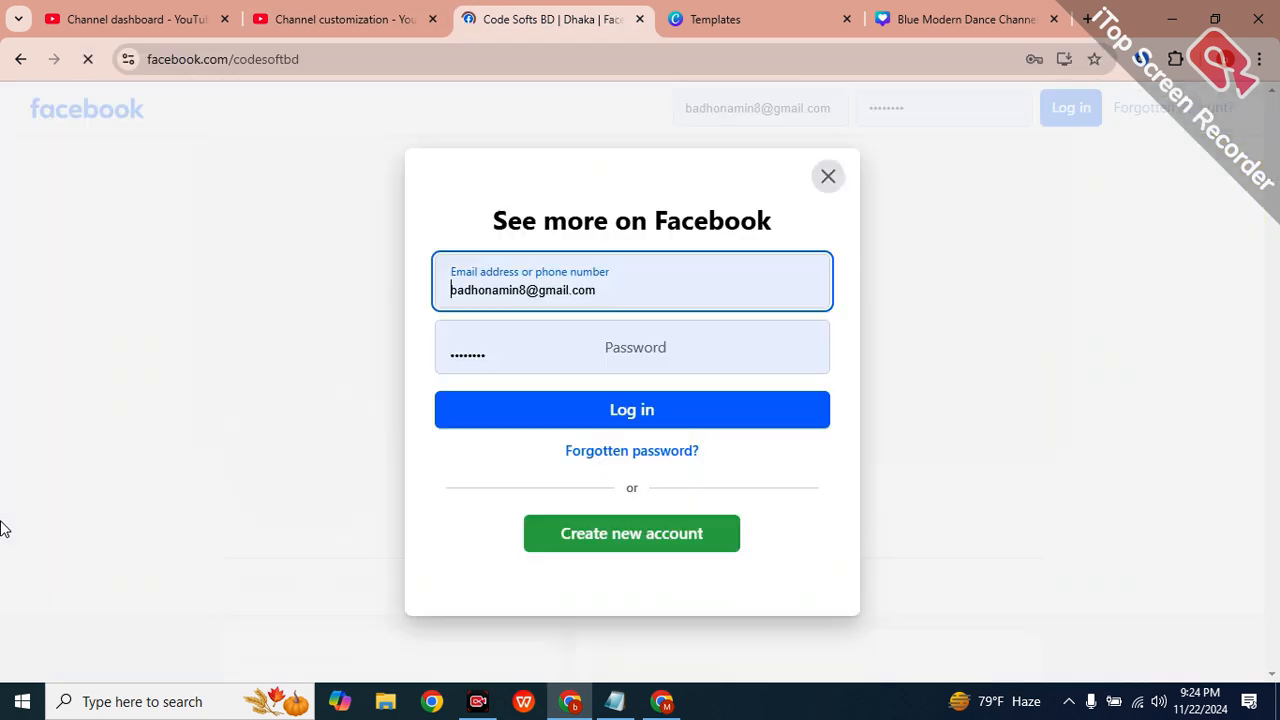
click(234, 62)
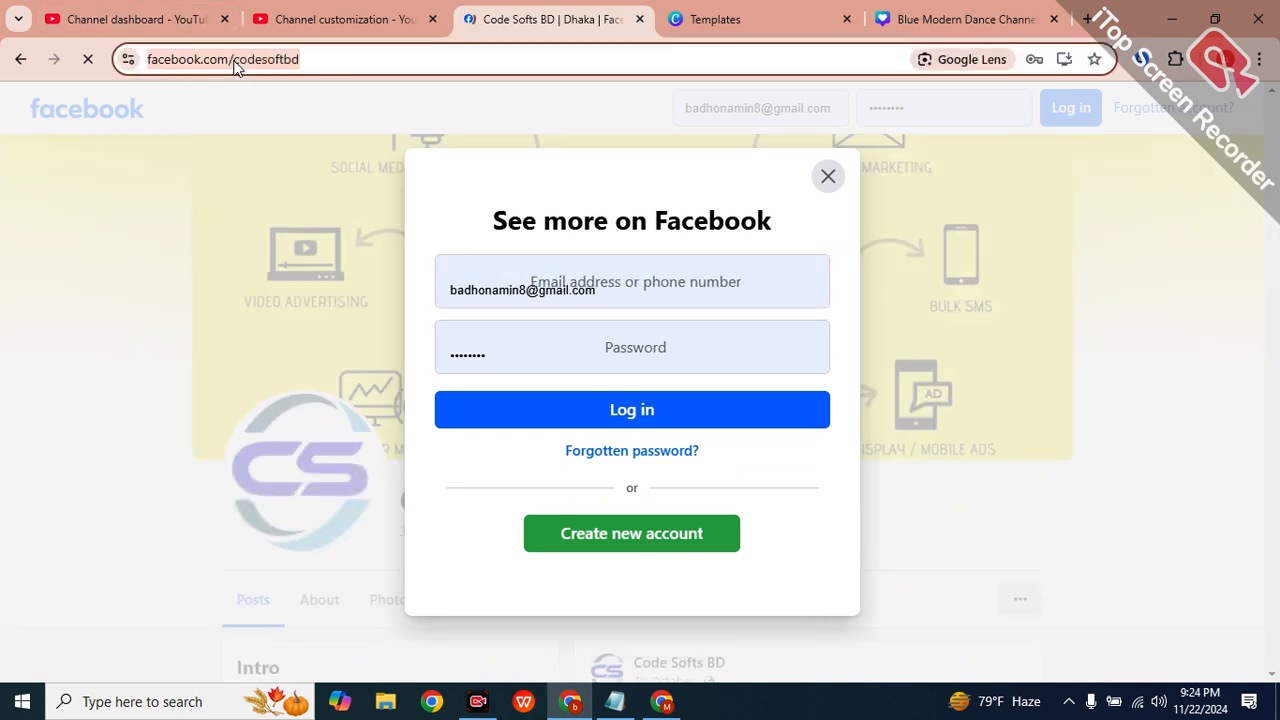
key(BackSpace)
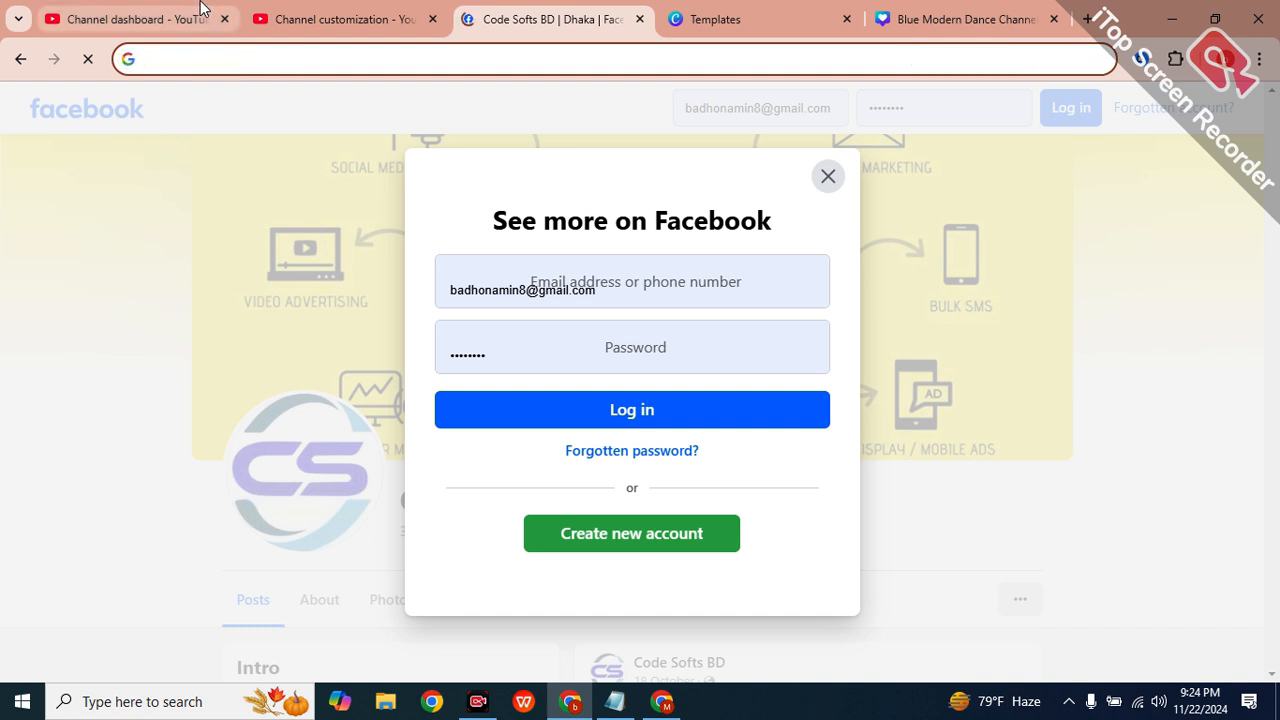
click(335, 19)
click(636, 300)
key(ctrl+v)
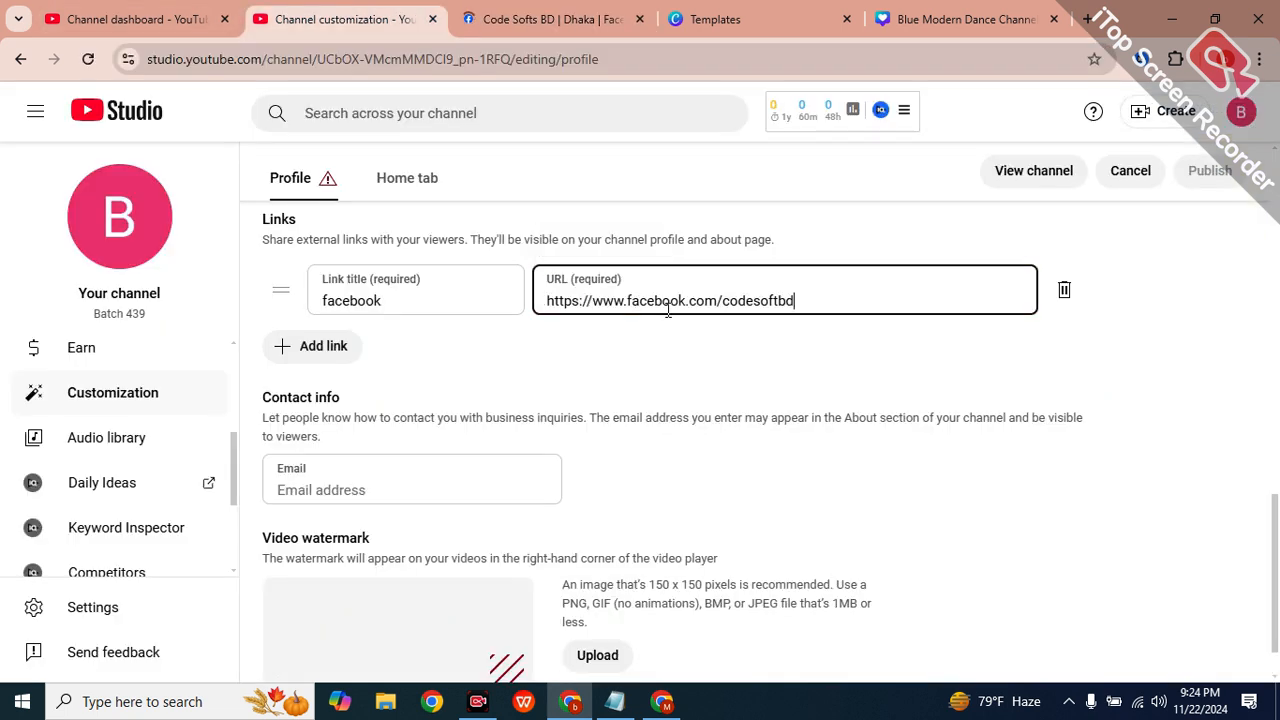
click(826, 334)
Remove an extra empty link row and leave the contact email field blank.
click(314, 348)
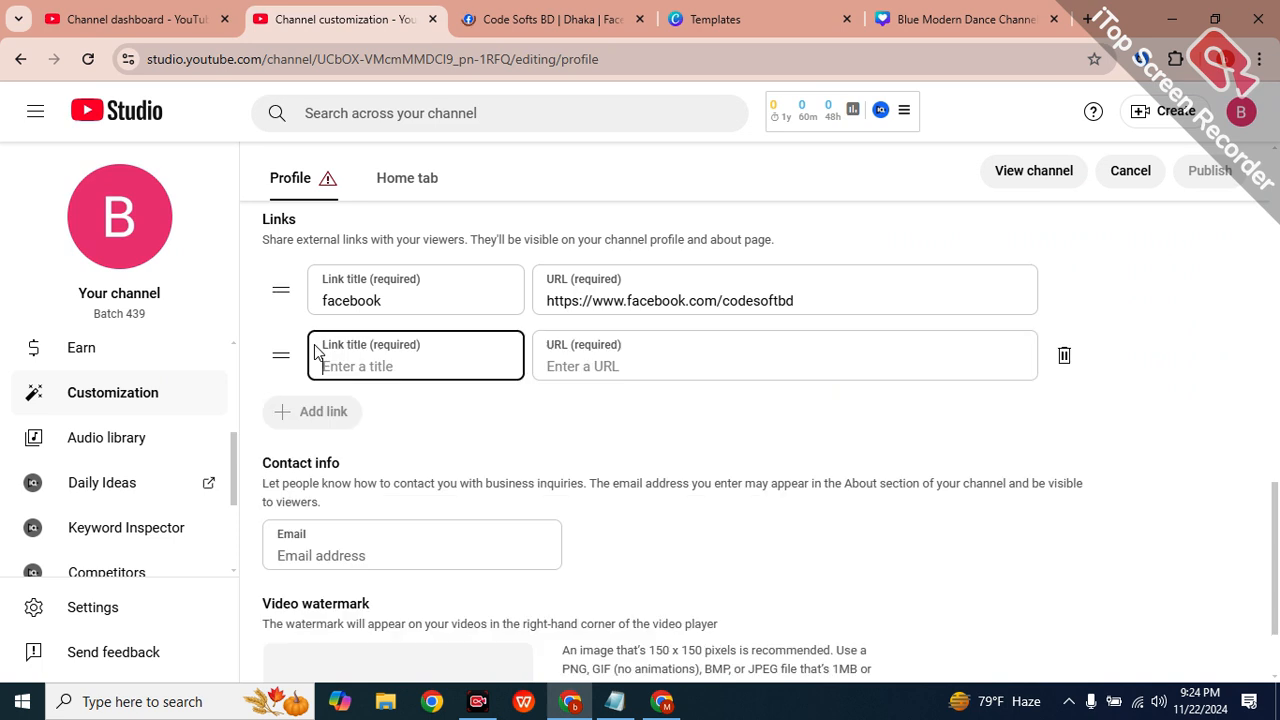
click(1064, 355)
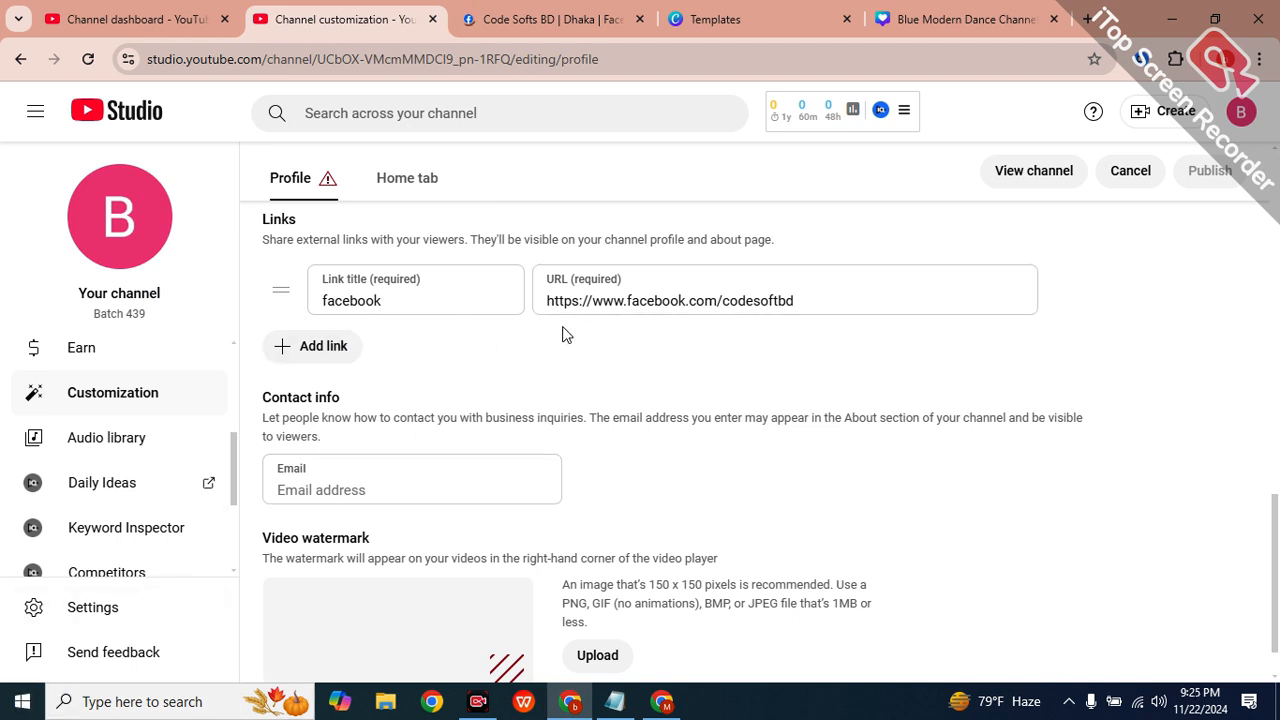
click(391, 490)
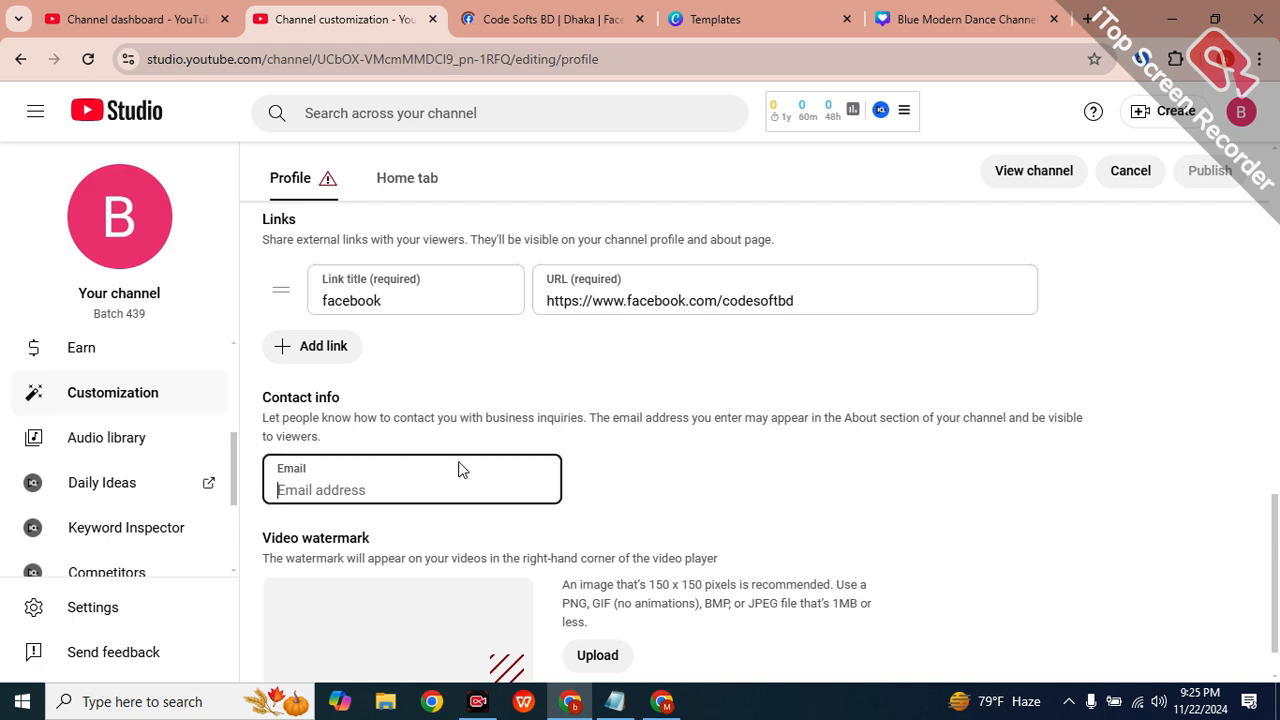
scroll(831, 549, down, 1)
scroll(834, 557, up, 3)
scroll(549, 554, down, 2)
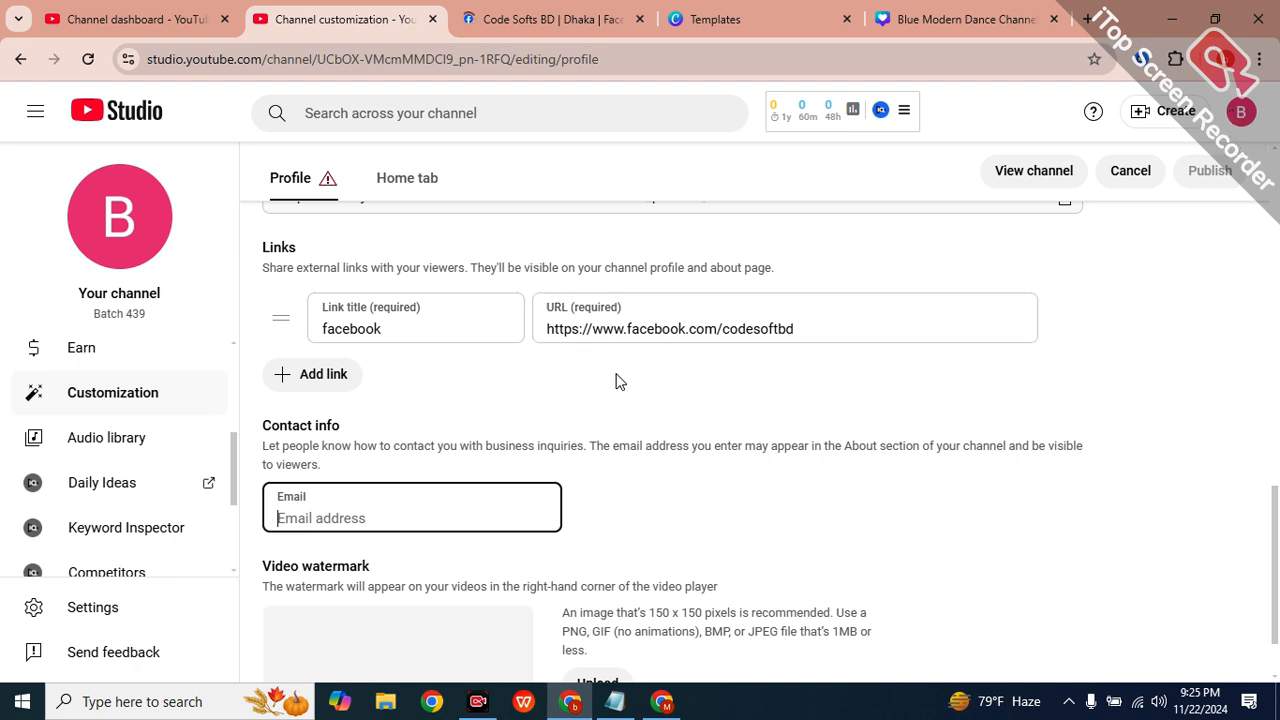
click(385, 508)
scroll(777, 594, up, 5)
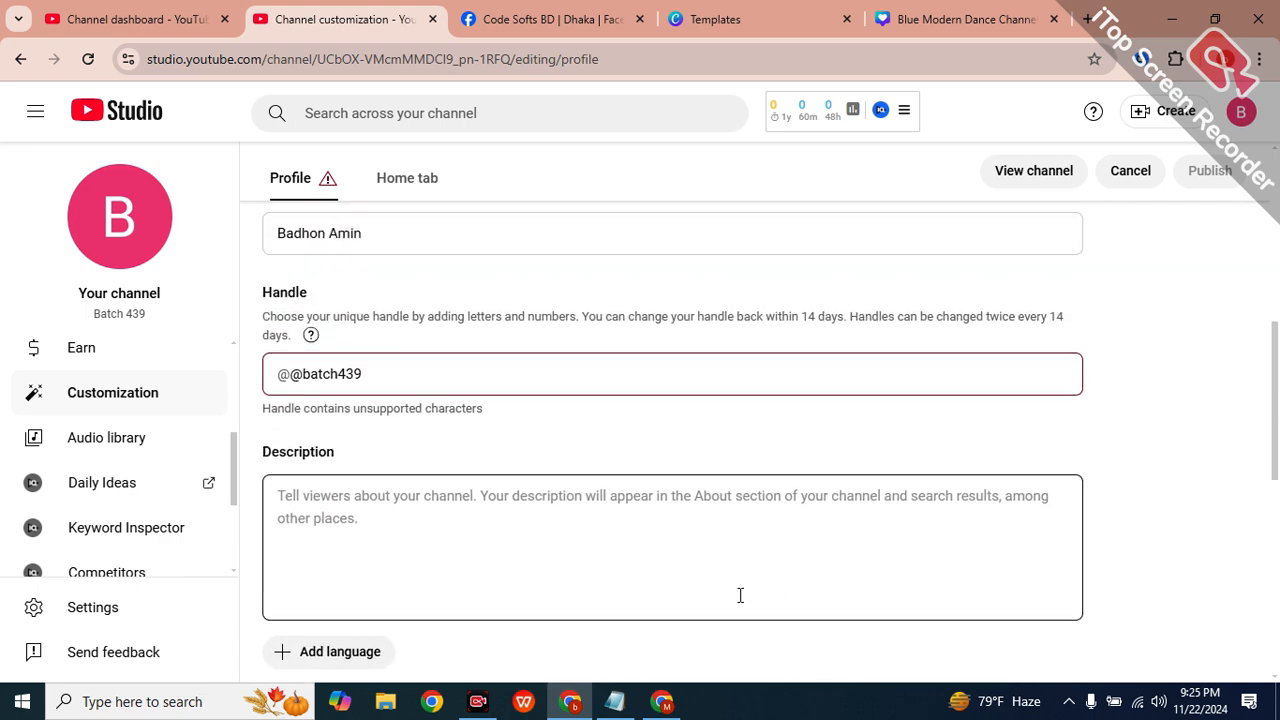
click(368, 543)
click(297, 374)
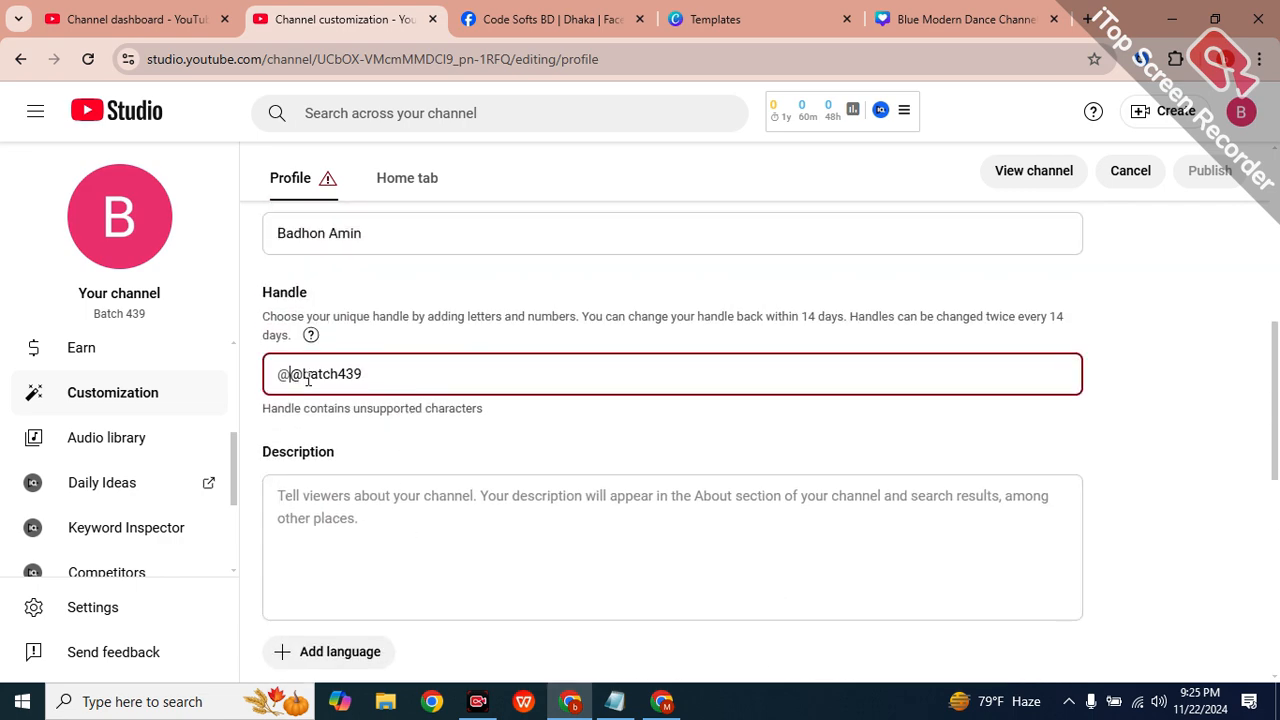
key(BackSpace)
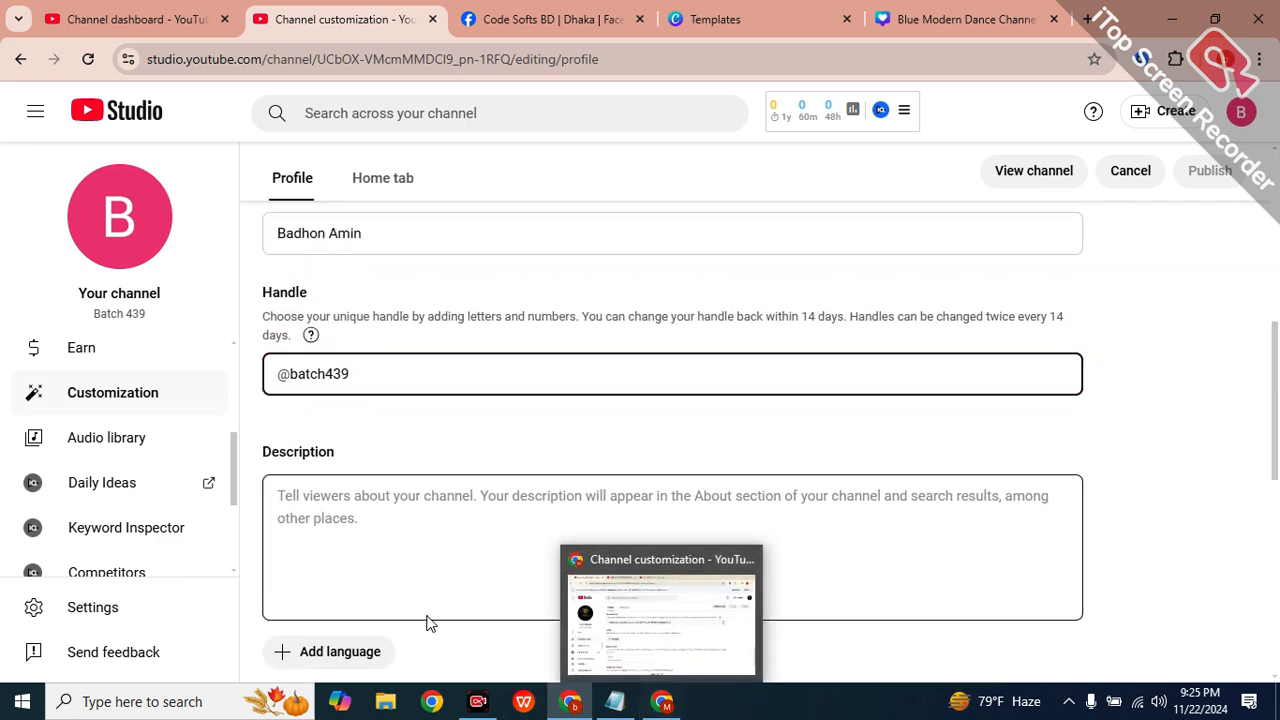
click(403, 523)
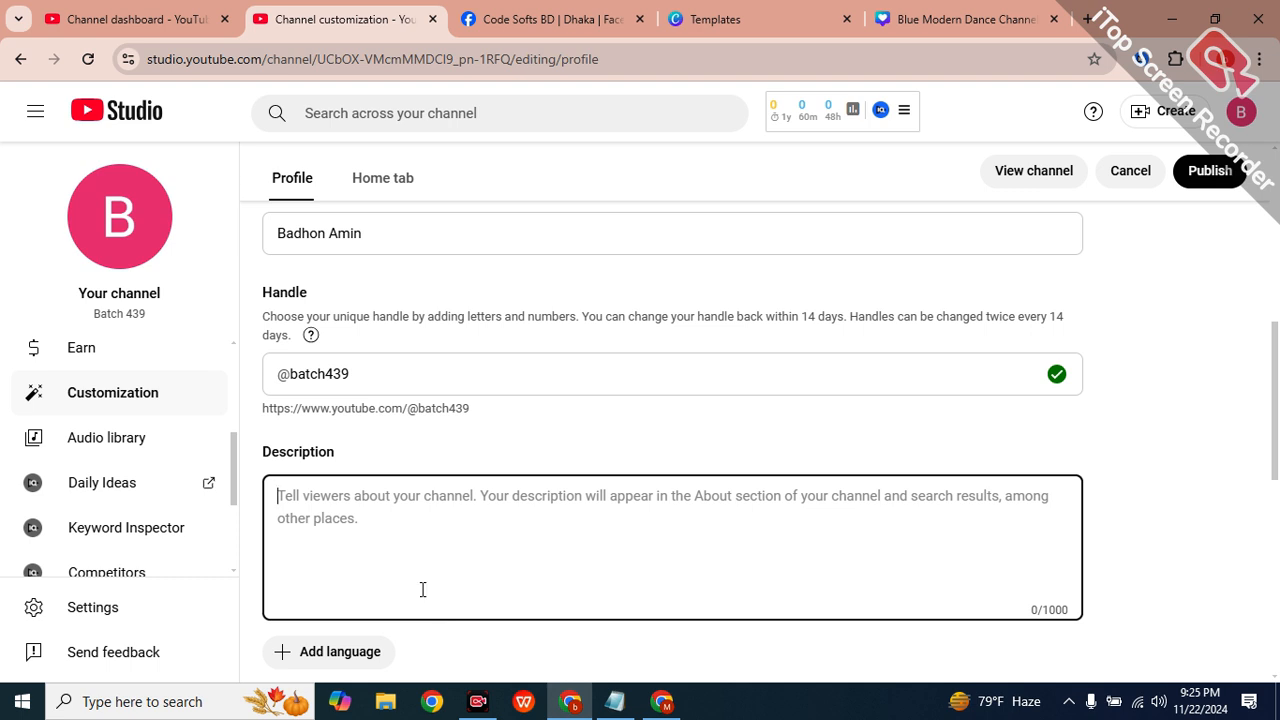
Leave the description empty and publish the profile changes.
click(614, 452)
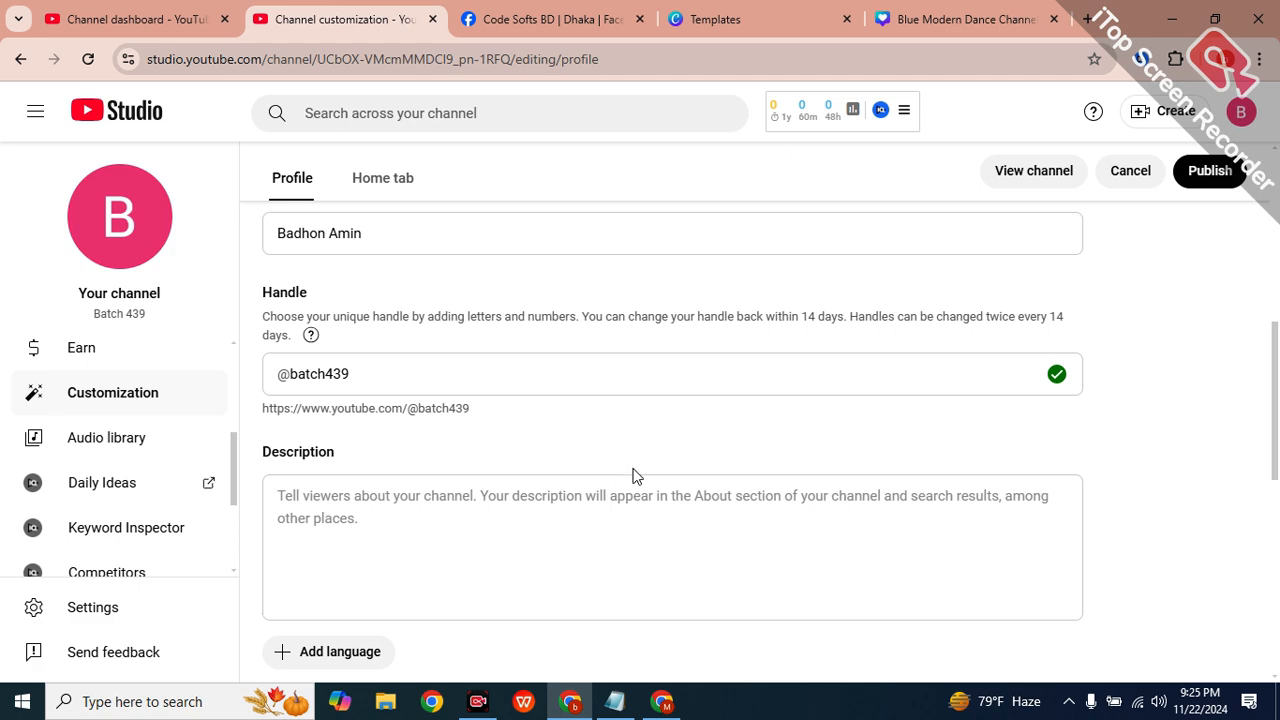
scroll(651, 406, down, 3)
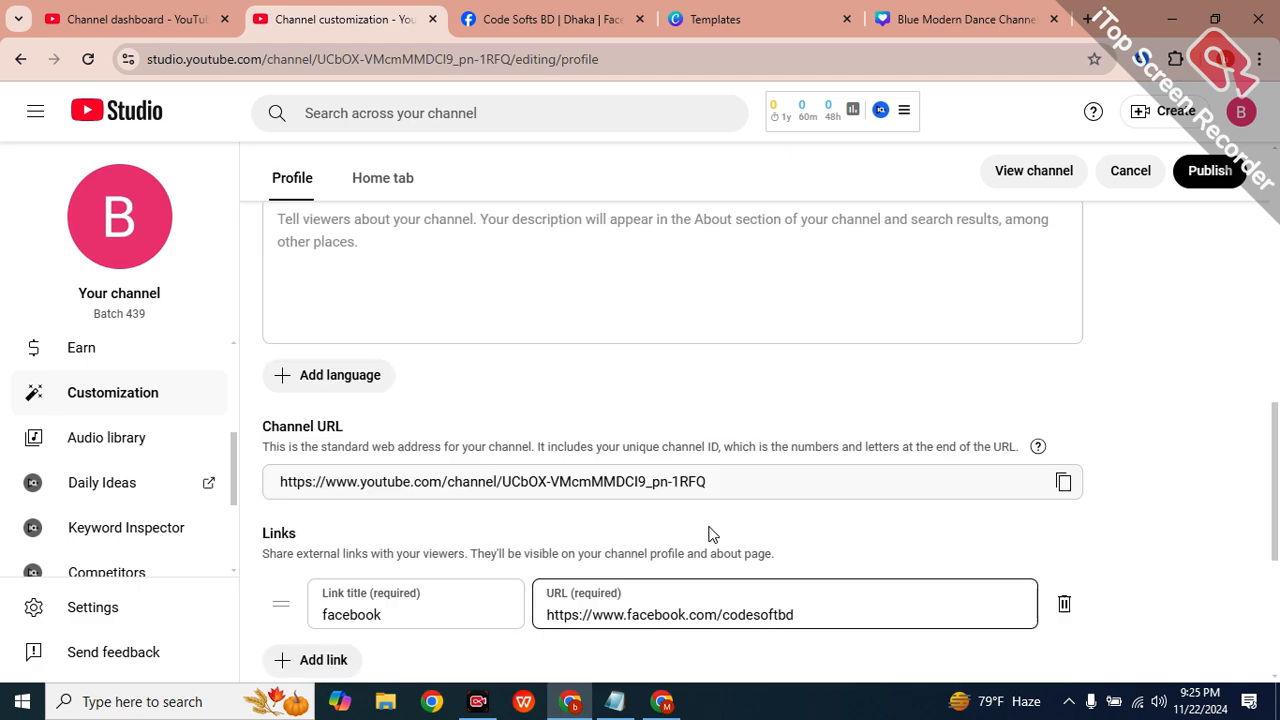
scroll(685, 510, up, 9)
scroll(760, 455, down, 8)
scroll(934, 473, up, 6)
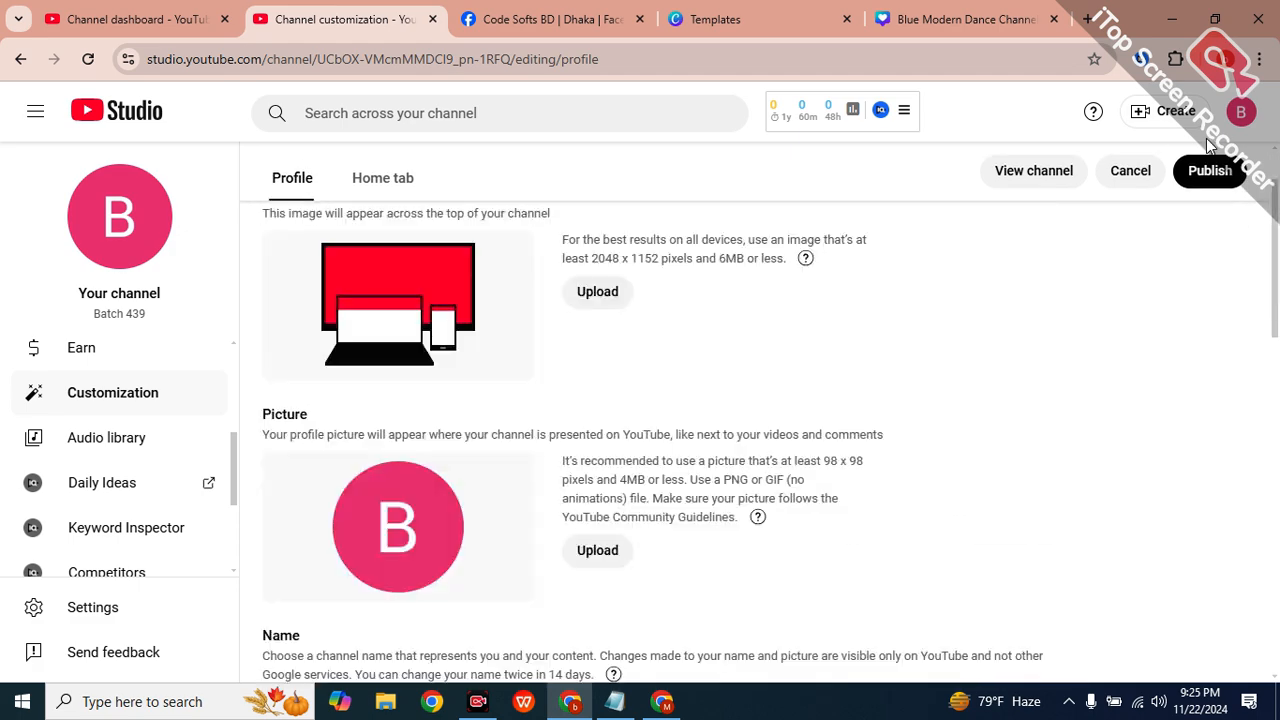
click(1210, 170)
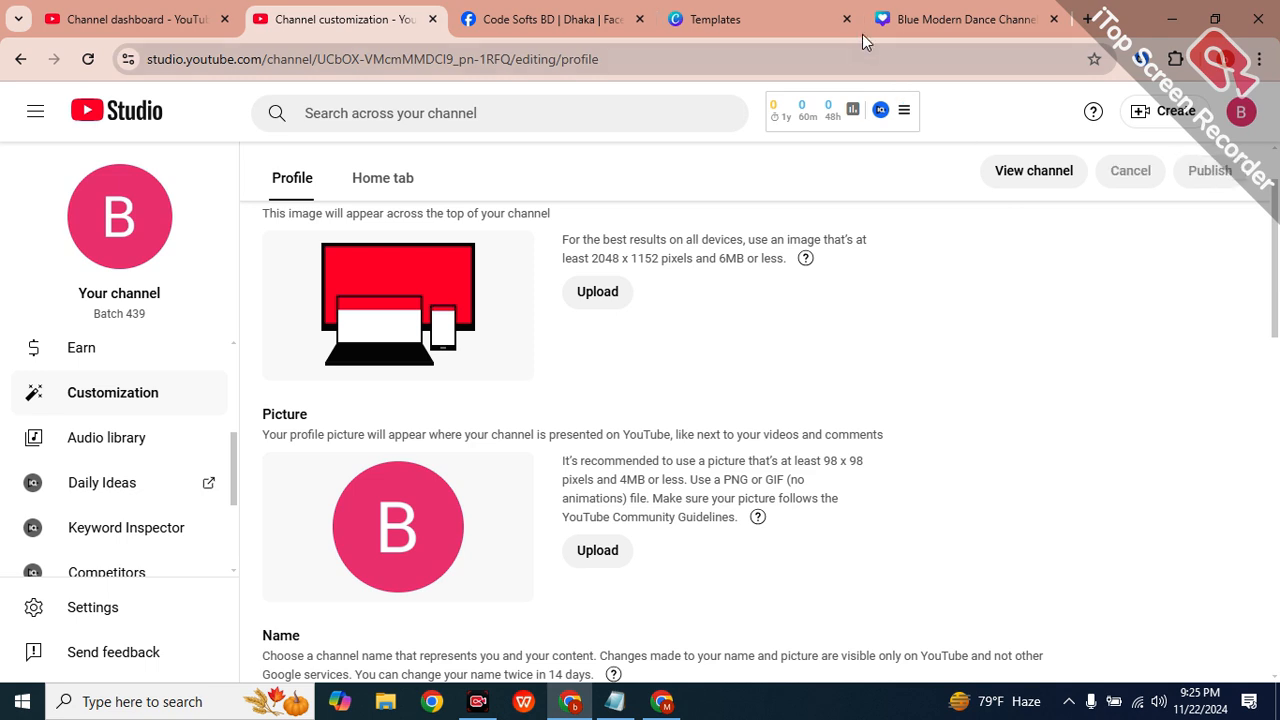
click(1088, 19)
text(t)
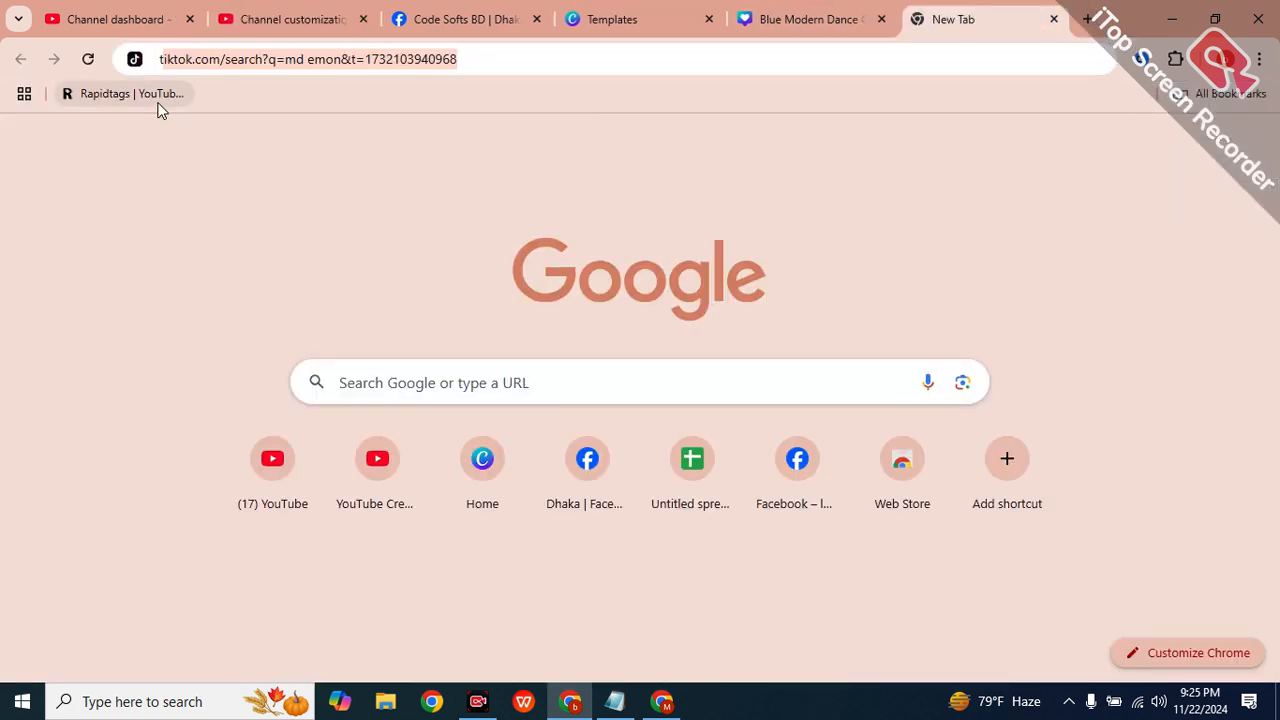
text(outub)
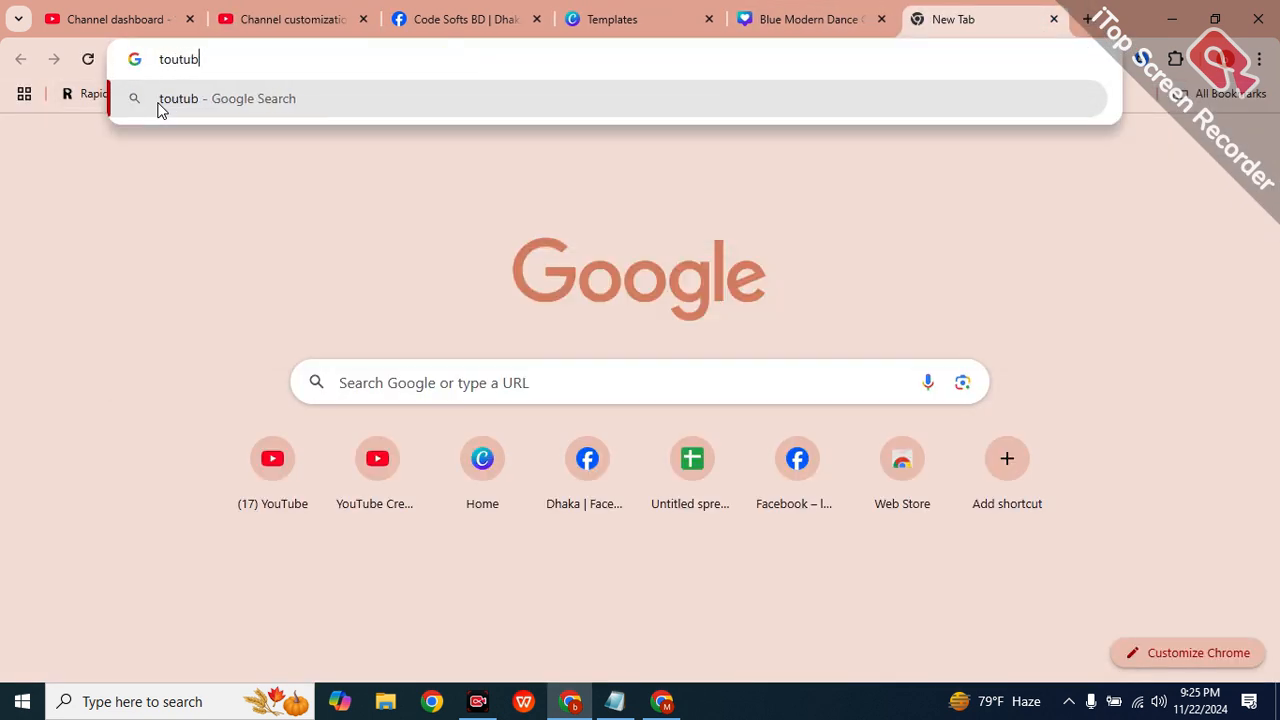
text(e.)
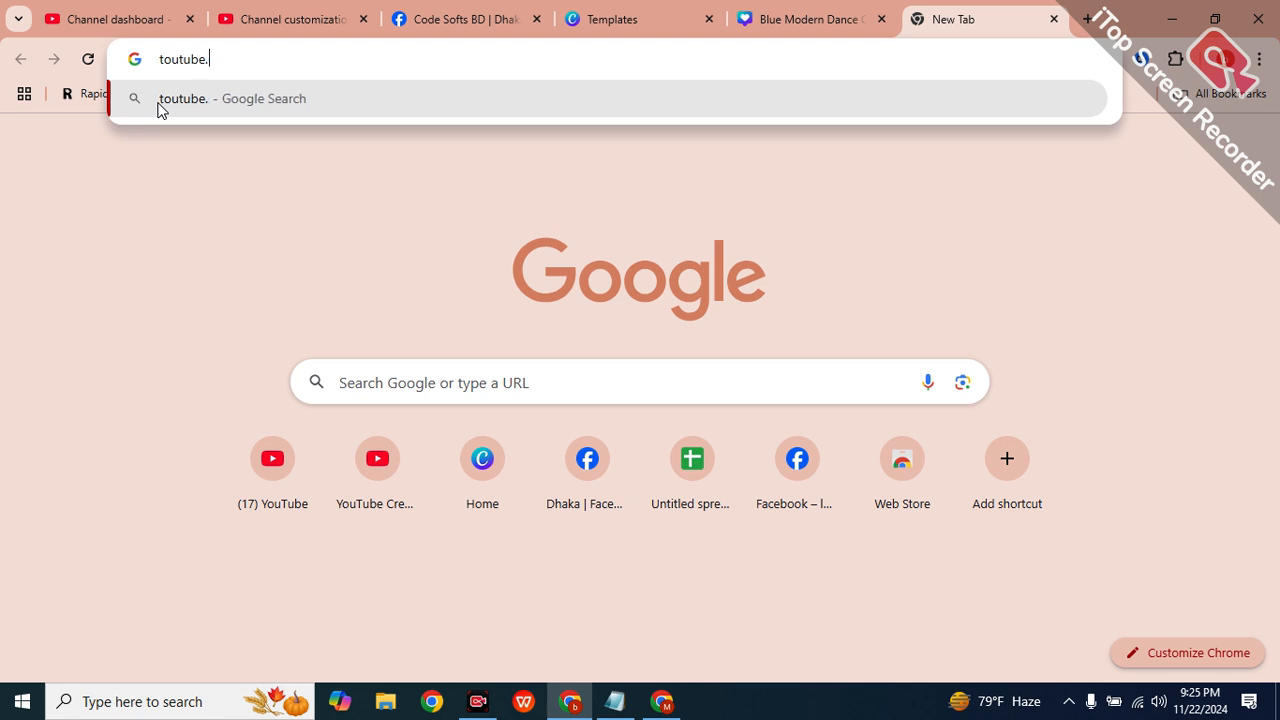
text(com)
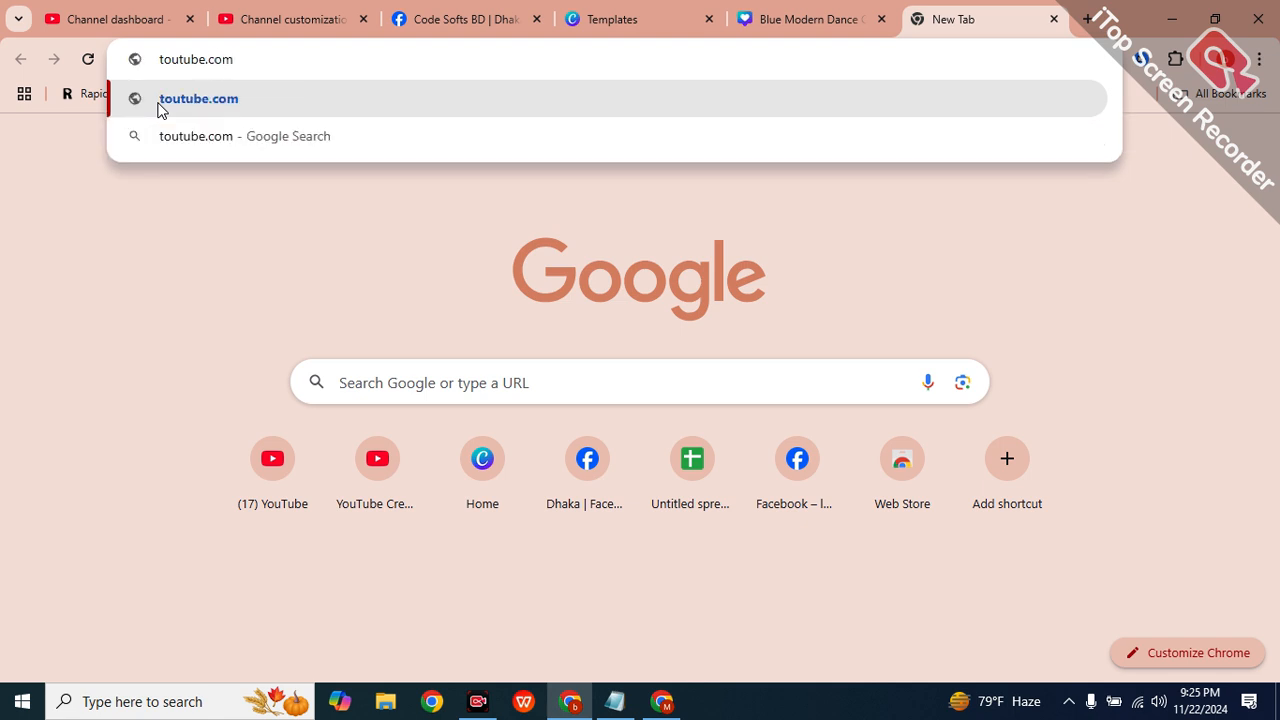
text(/@)
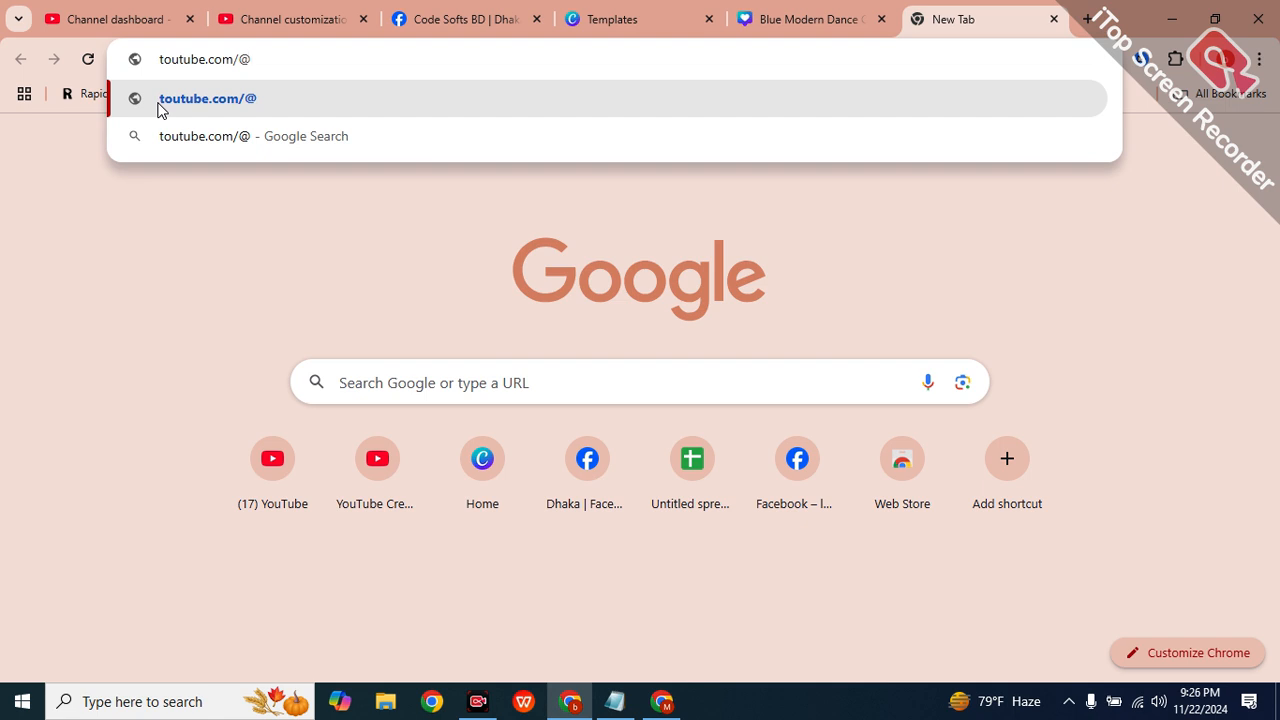
text(b)
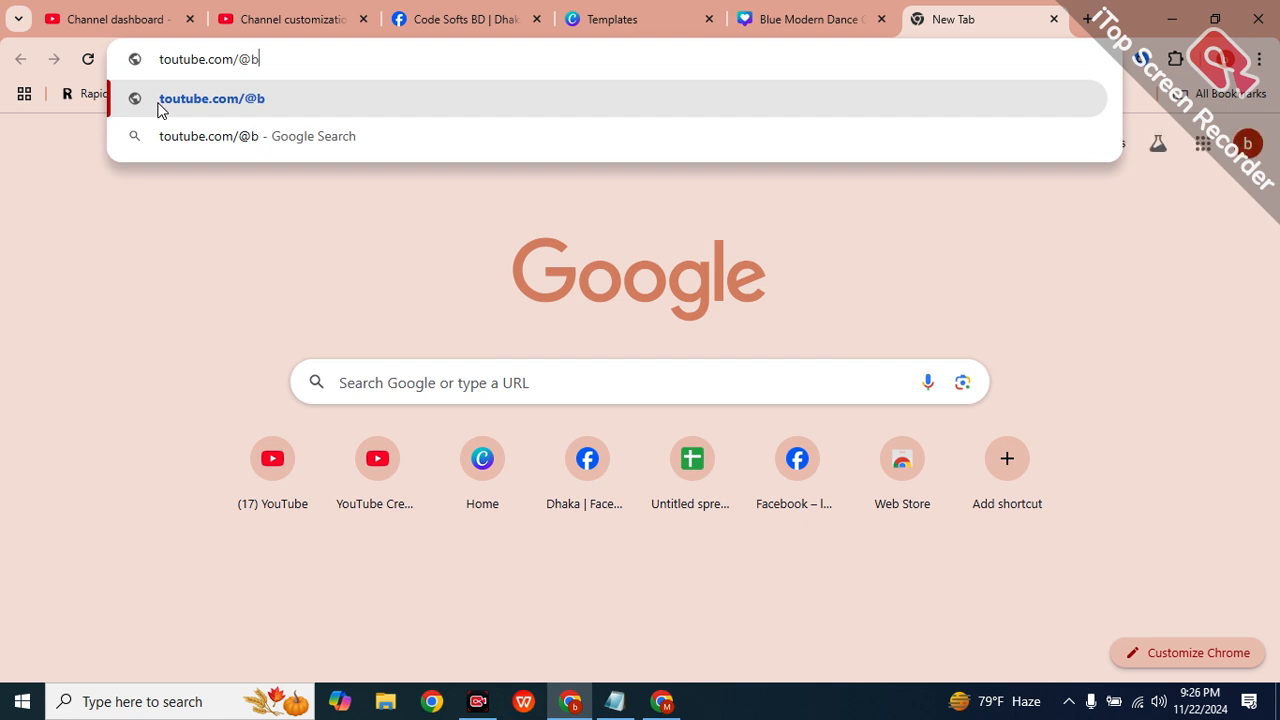
text(atch439)
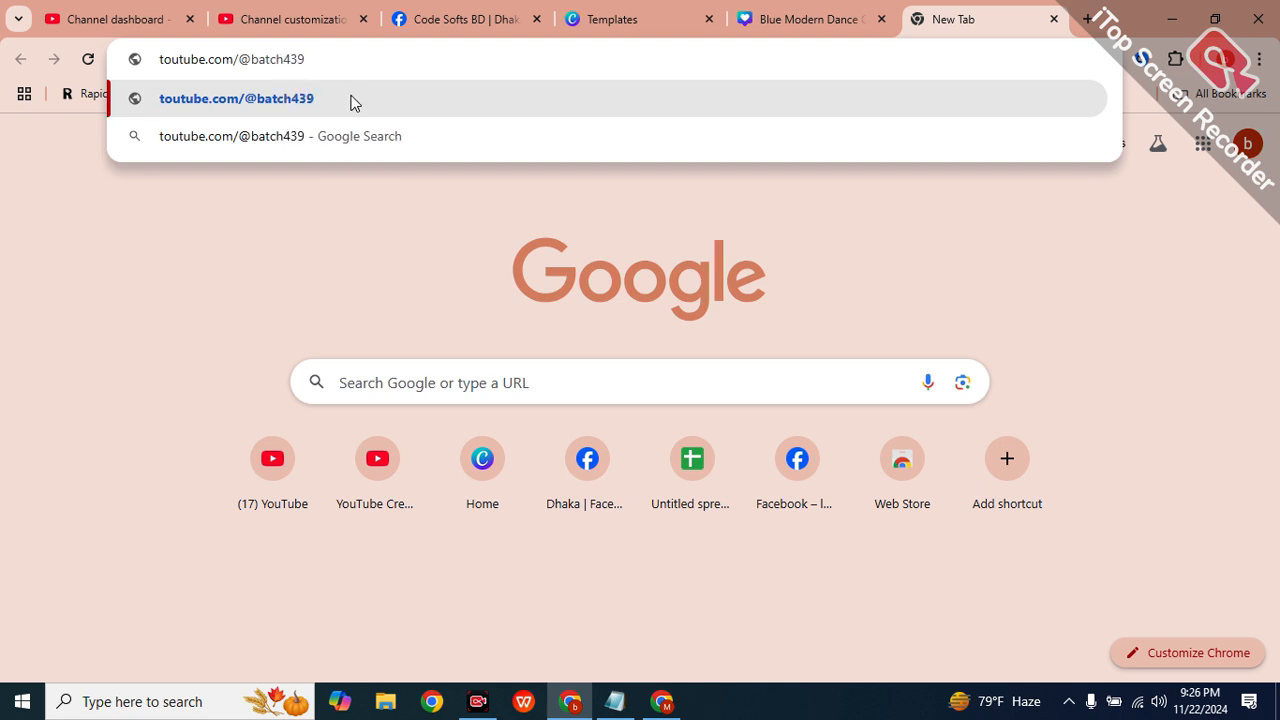
click(422, 206)
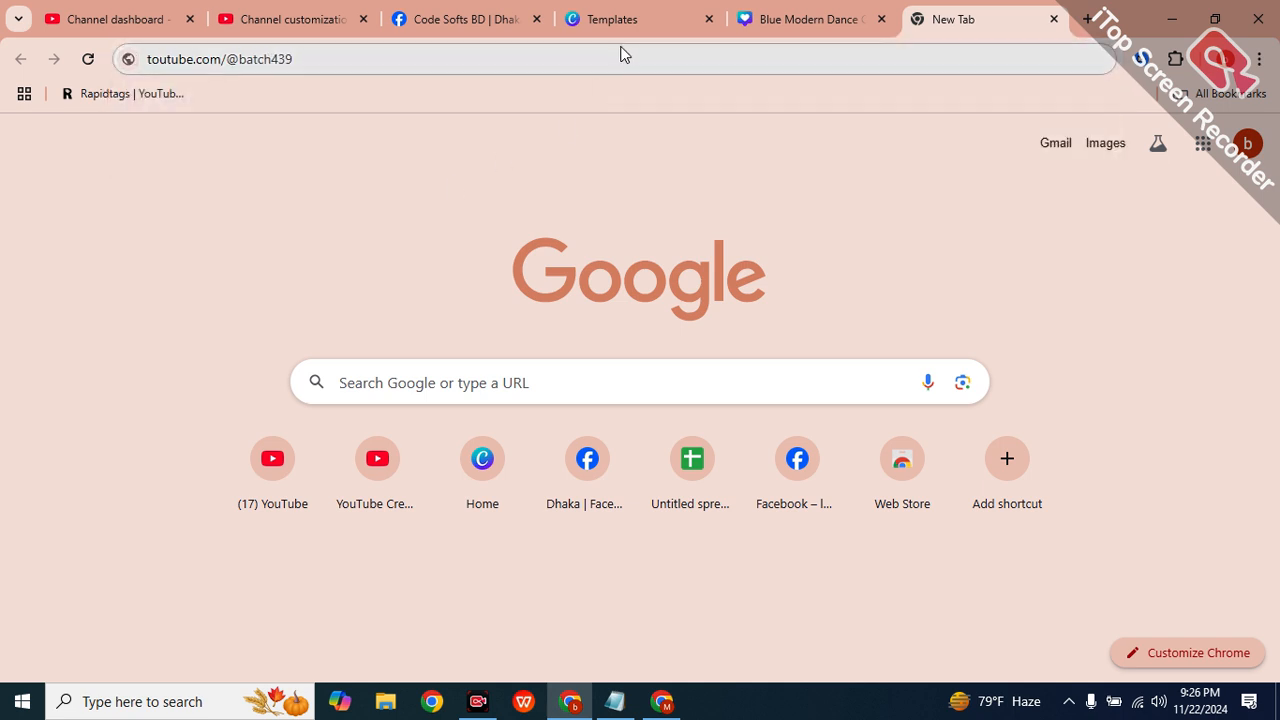
click(617, 57)
key(Return)
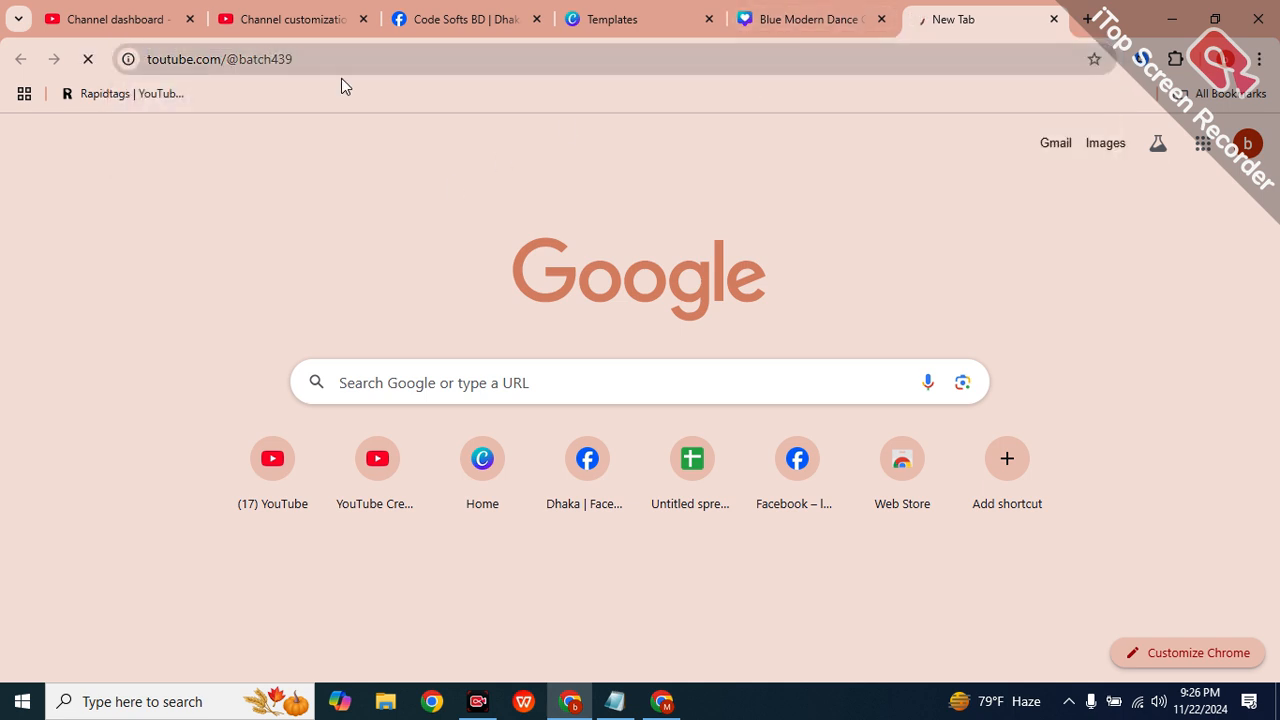
click(158, 60)
click(155, 58)
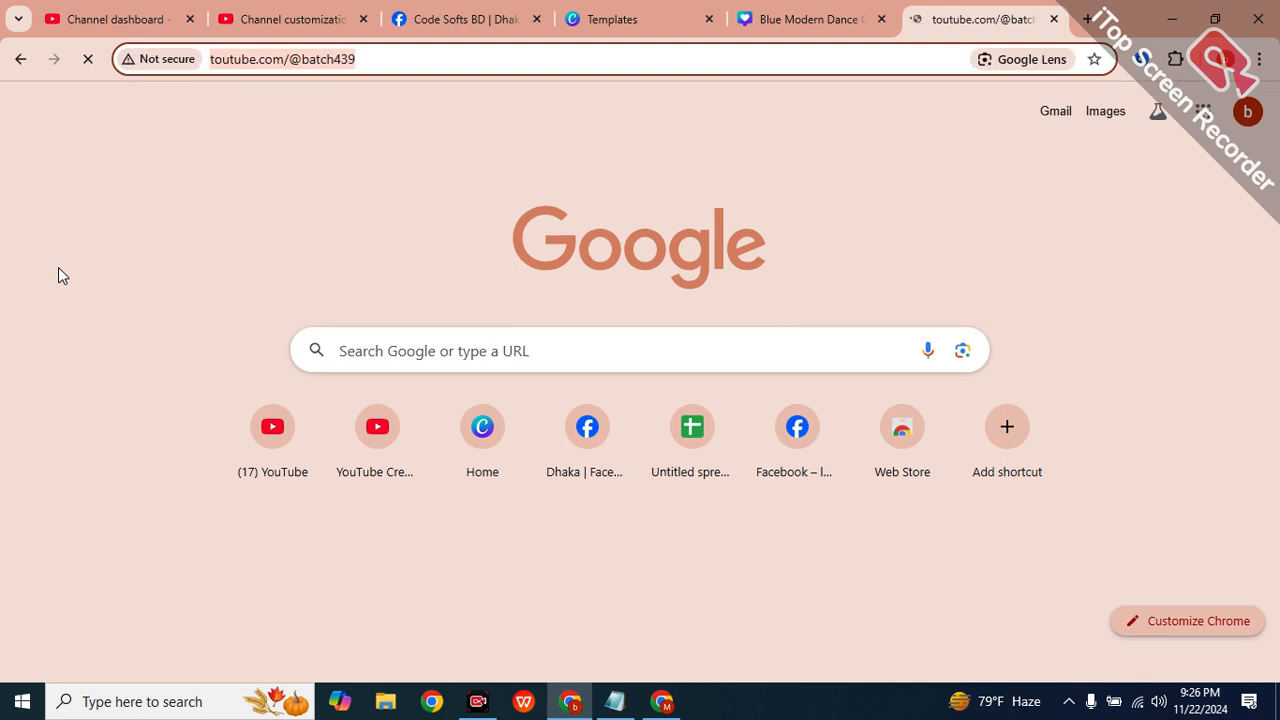
key(Left)
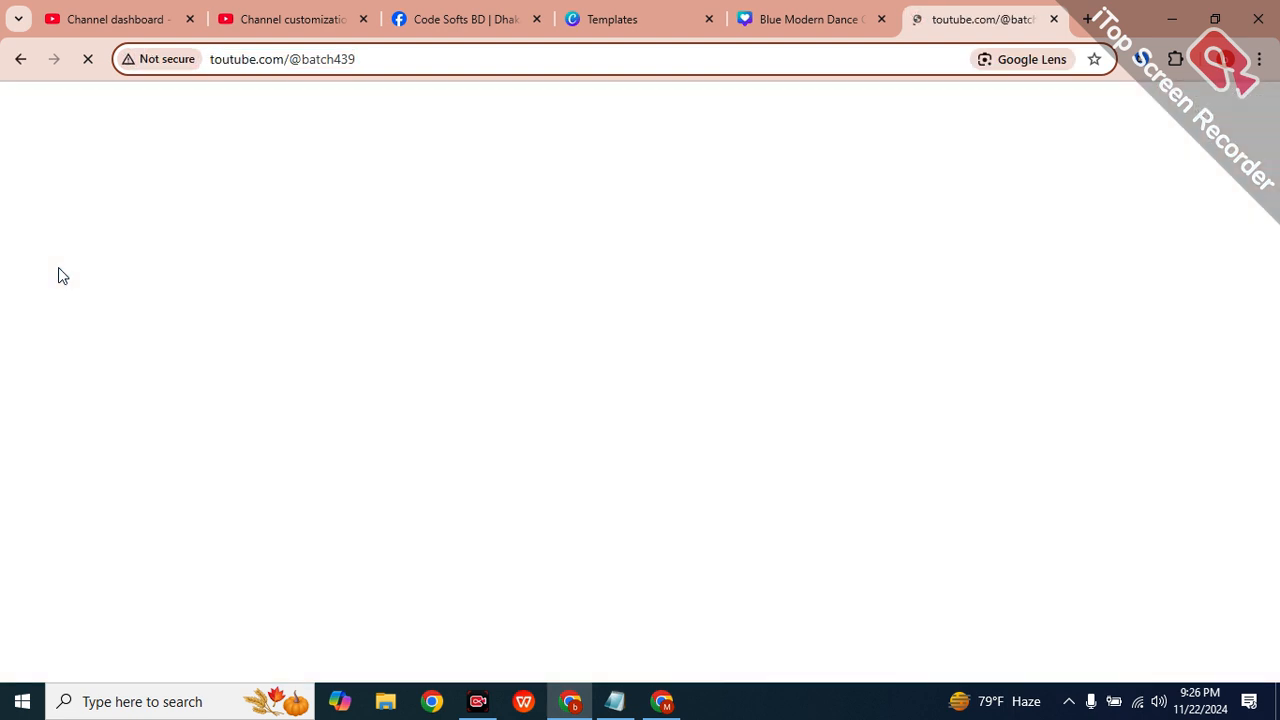
key(Delete)
text(y)
key(Return)
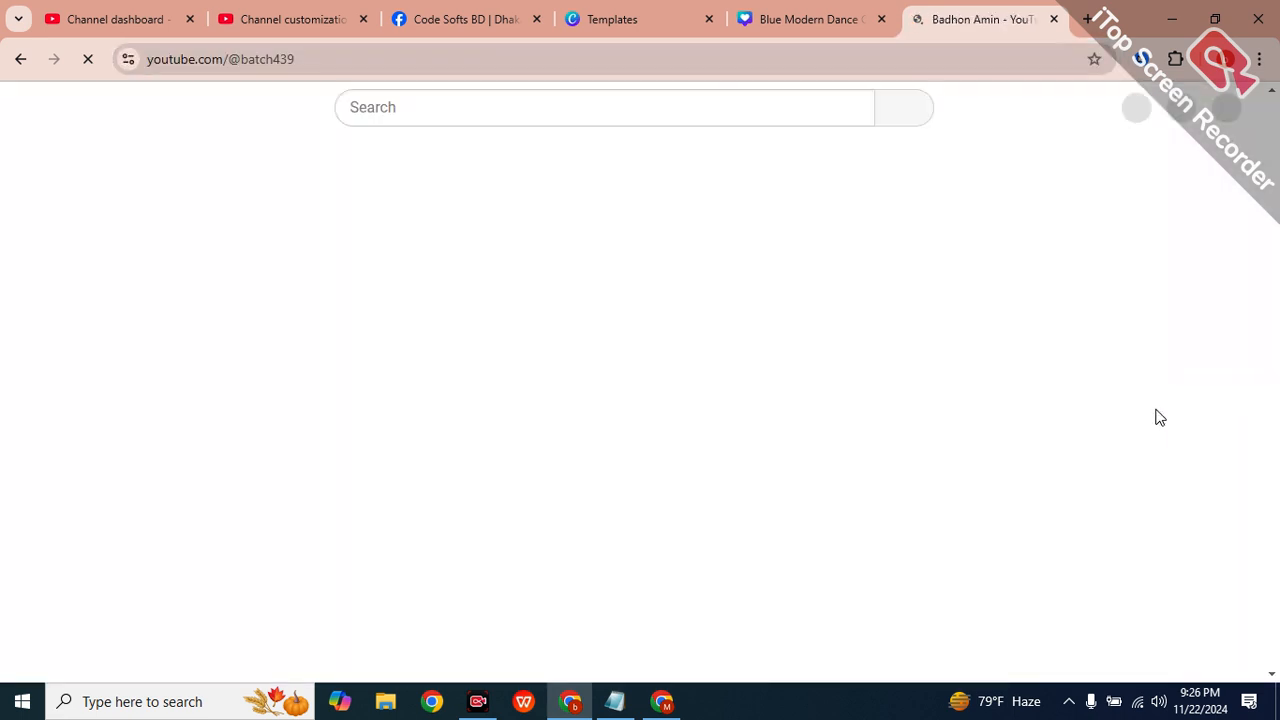
drag(418, 193, 634, 197)
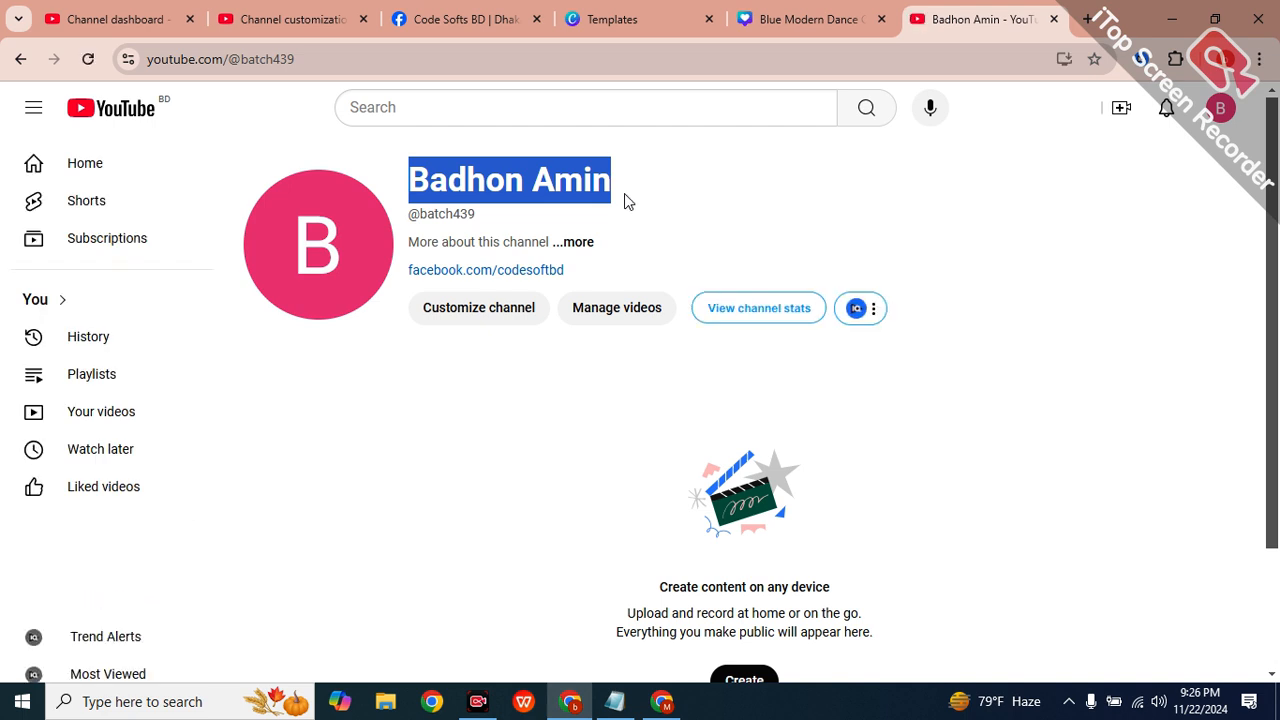
drag(228, 59, 397, 69)
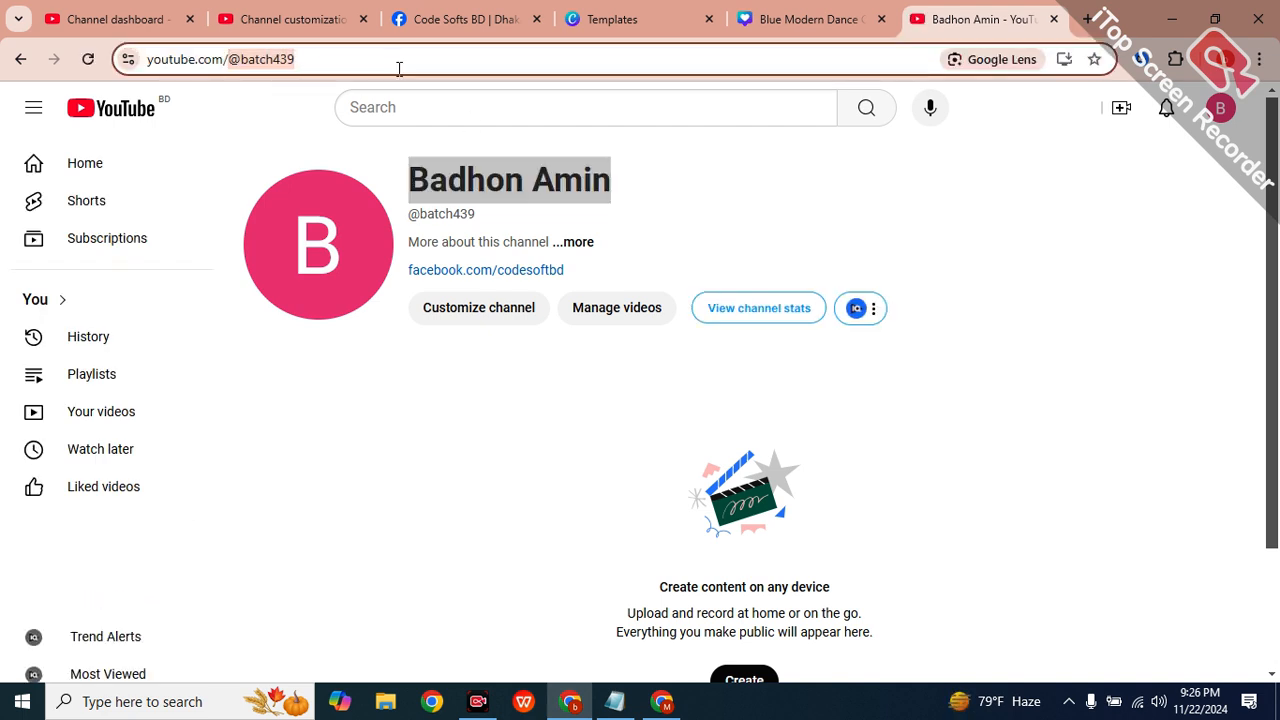
click(398, 68)
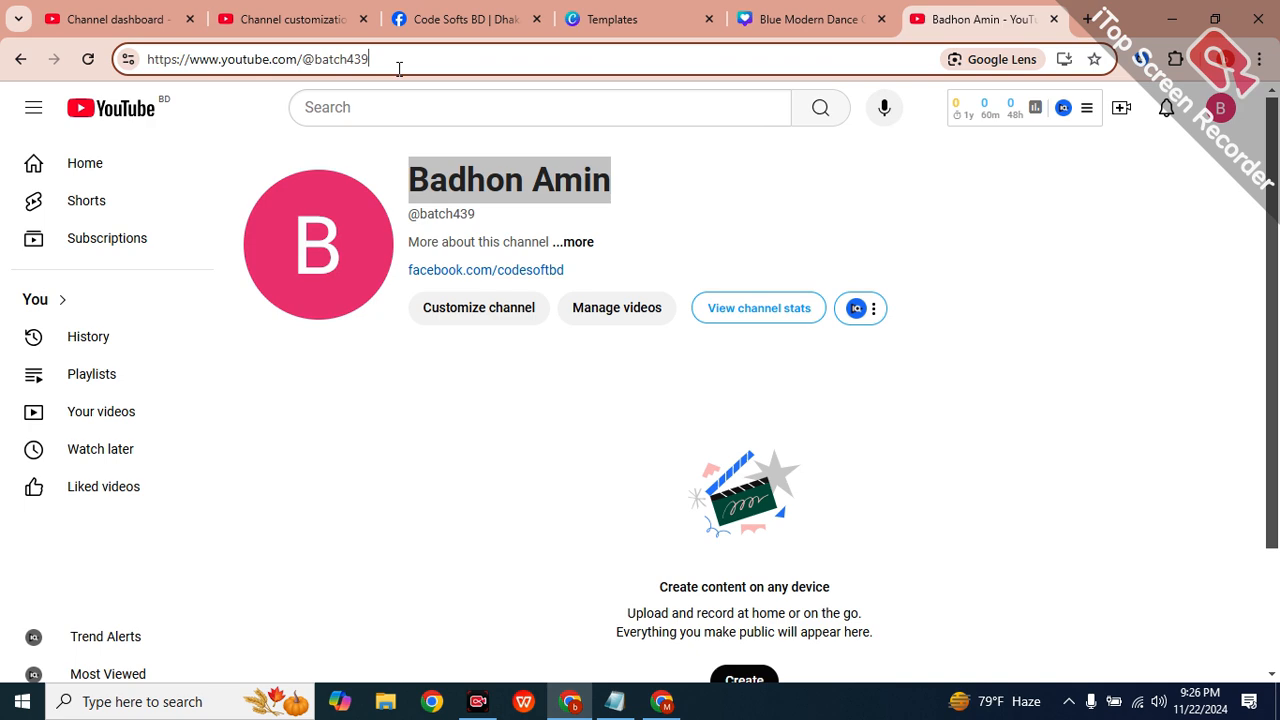
key(BackSpace)
key(BackSpace)
key(BackSpace)
key(BackSpace)
key(BackSpace)
key(BackSpace)
key(BackSpace)
key(BackSpace)
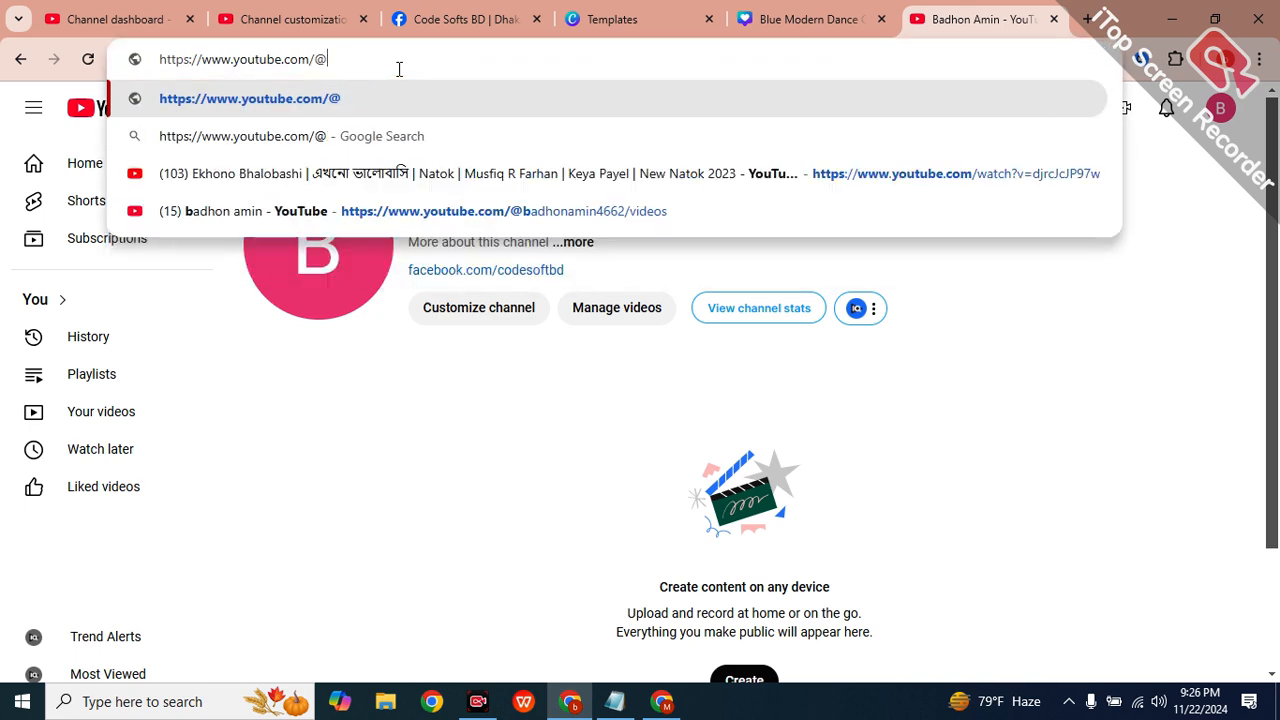
Show the Channel dashboard (0 subscribers, 0 views) with the welcome and dark theme popups closed.
click(155, 14)
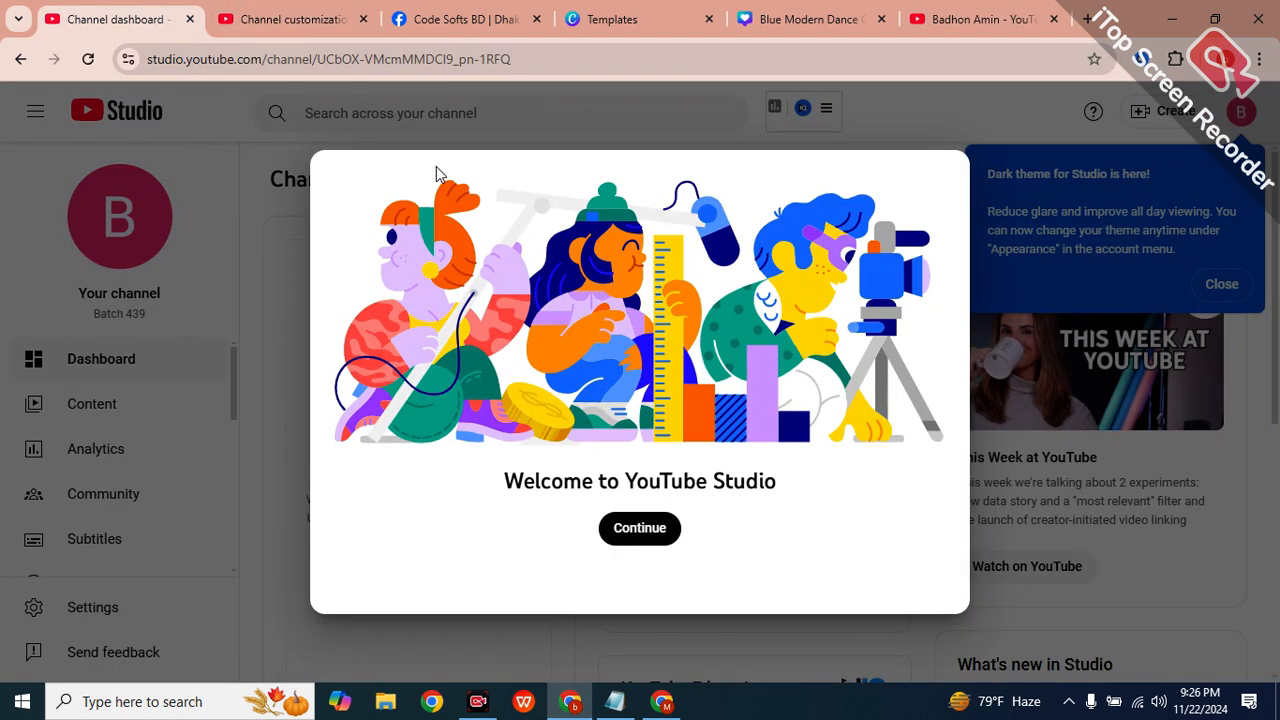
click(1043, 181)
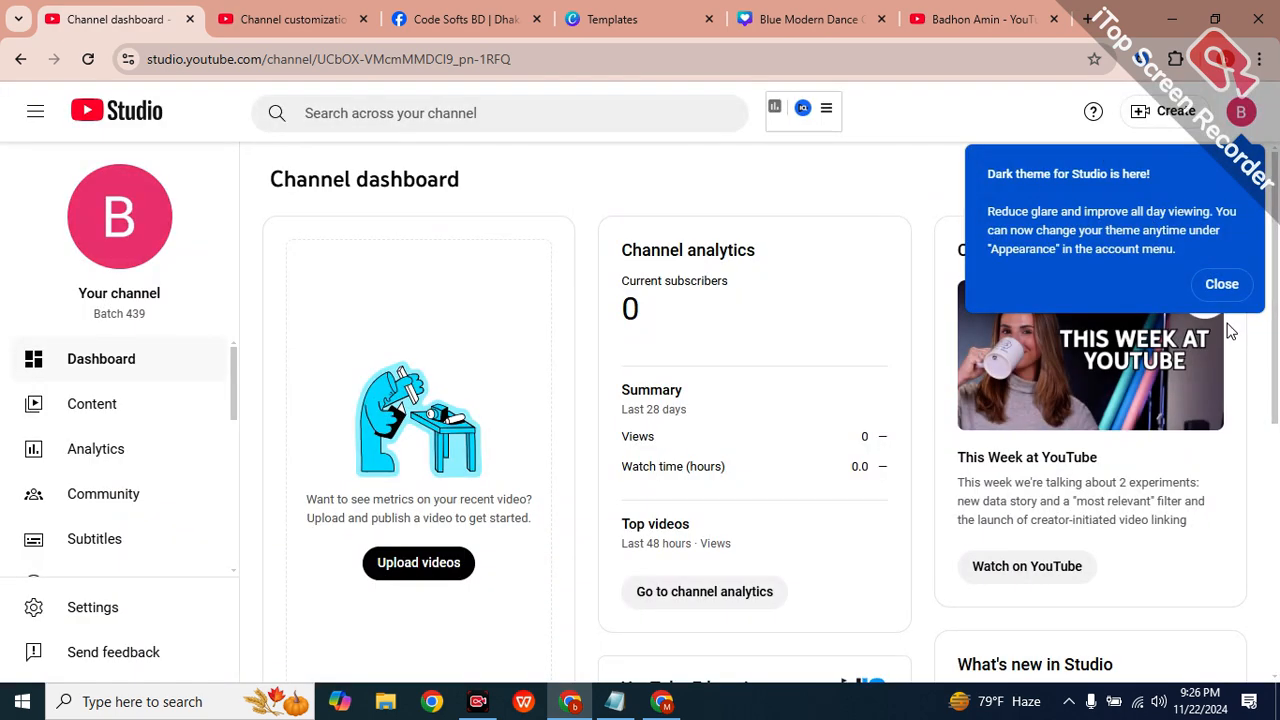
click(1222, 285)
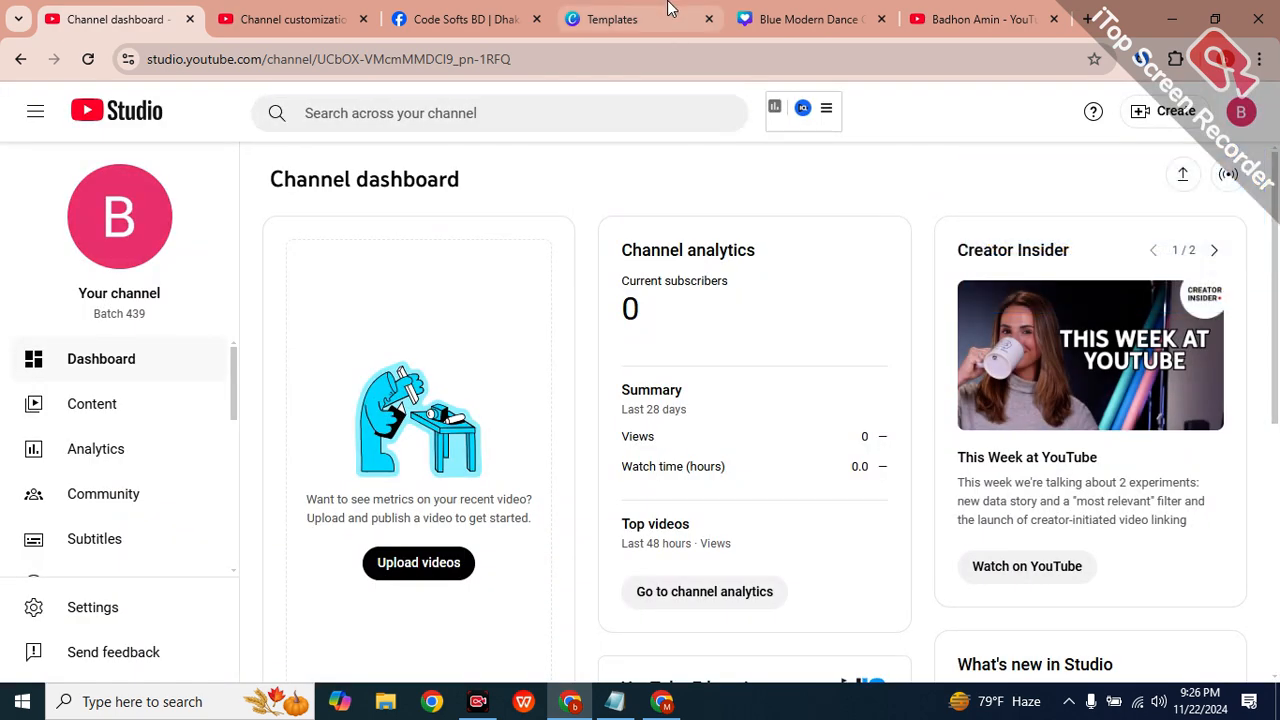
scroll(443, 534, down, 5)
scroll(50, 492, down, 4)
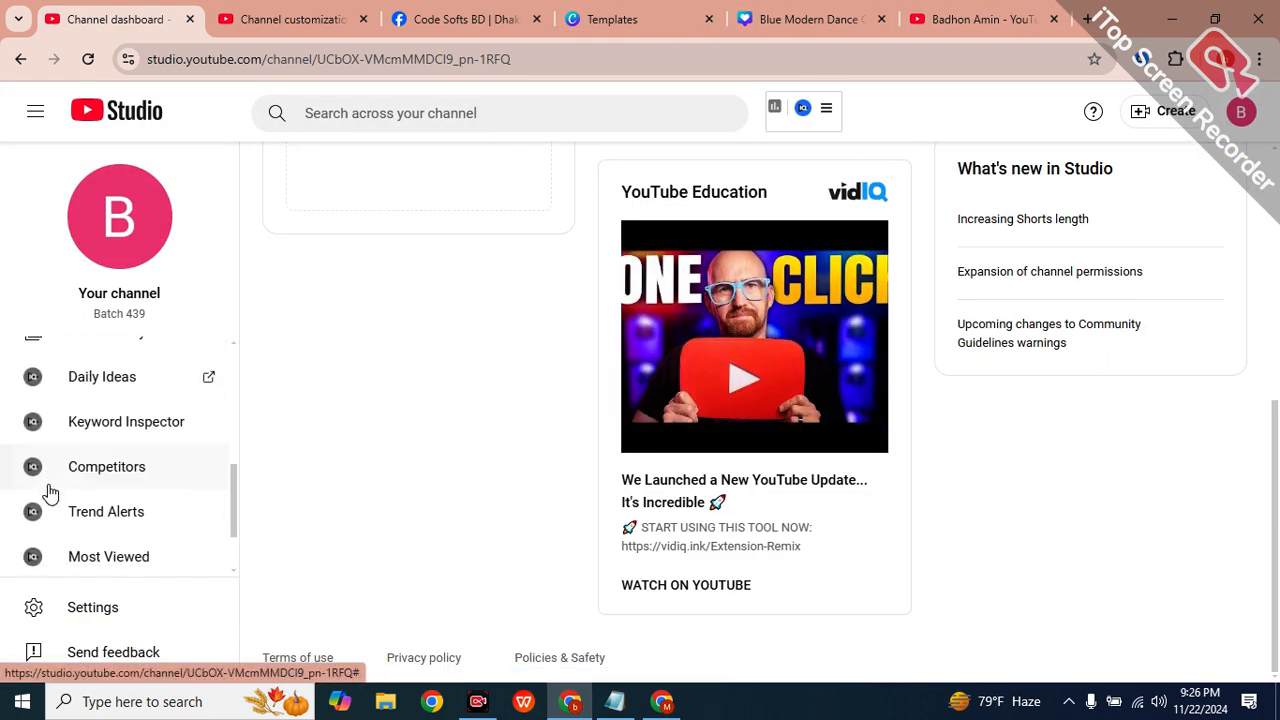
scroll(50, 492, down, 1)
scroll(86, 540, up, 4)
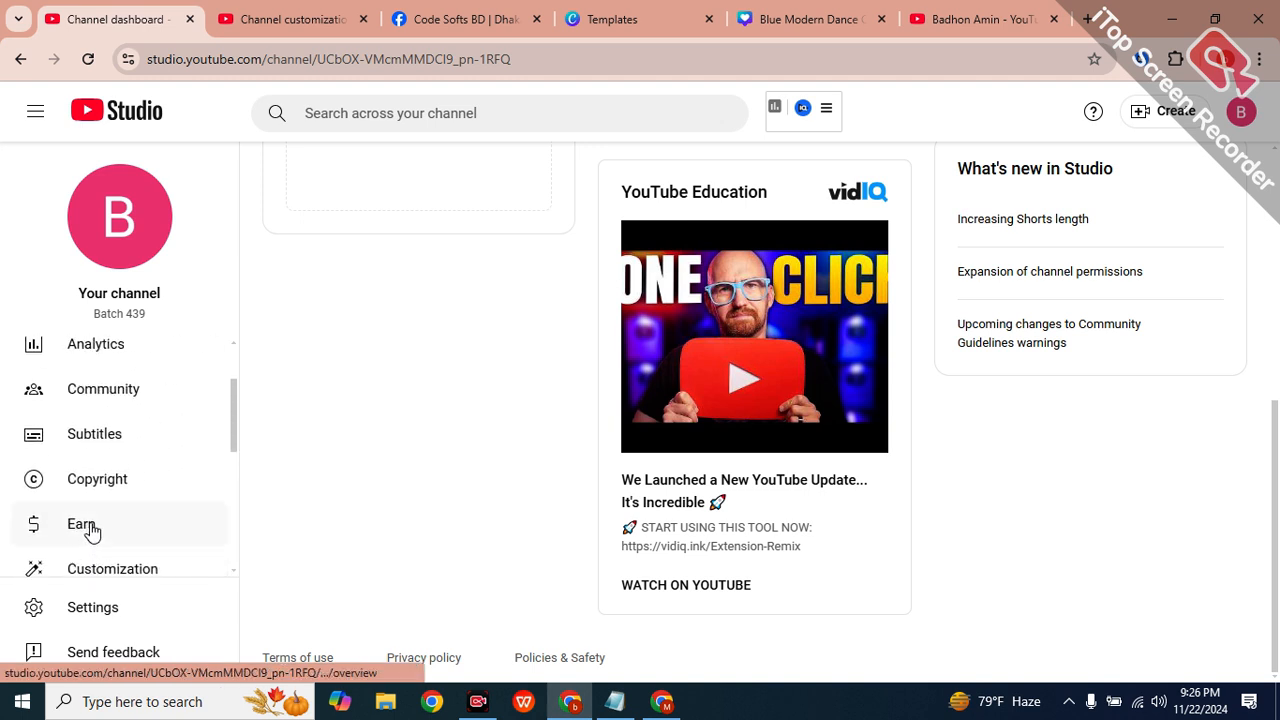
scroll(90, 530, down, 2)
Open channel Settings and leave the General currency at US Dollar.
click(122, 527)
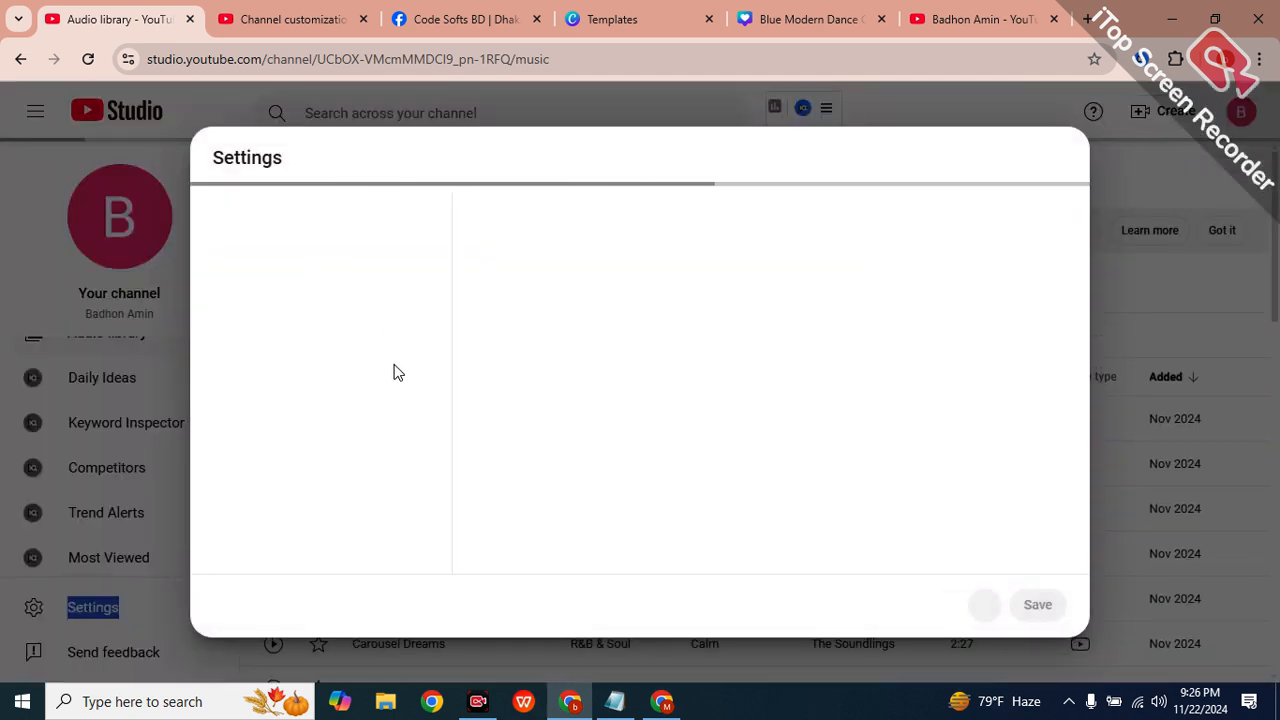
click(511, 280)
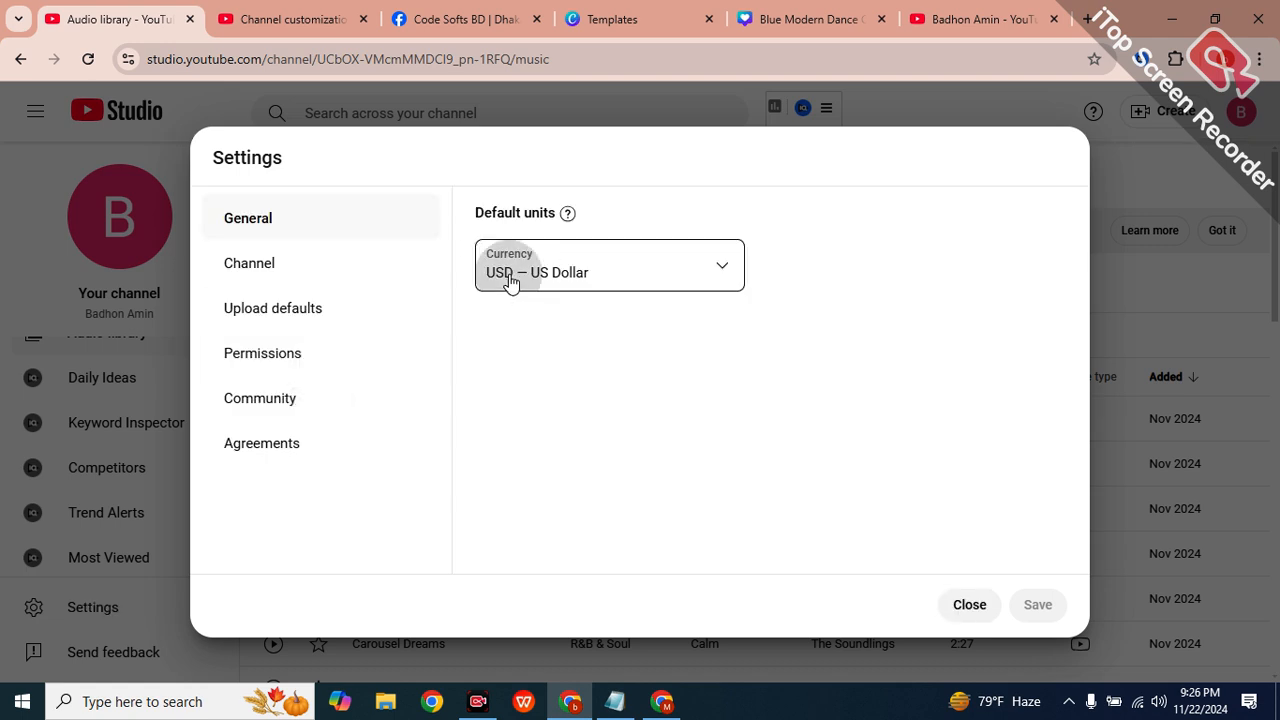
click(520, 458)
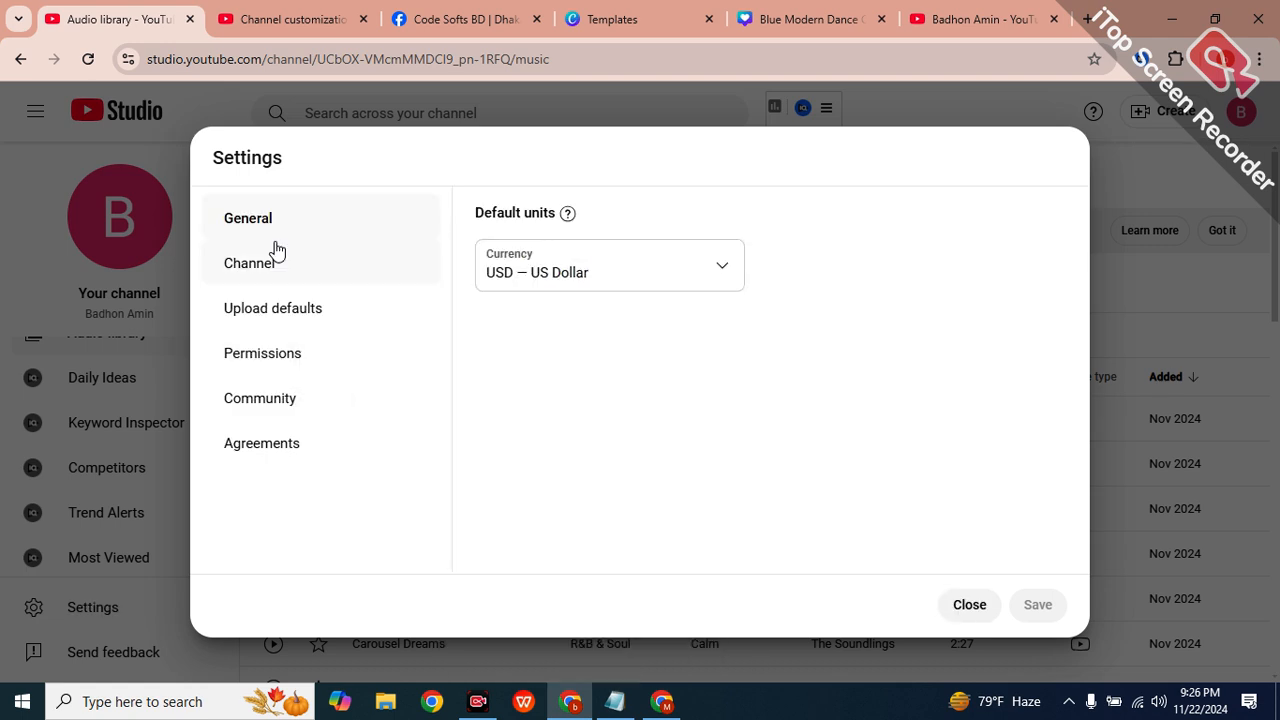
Set the country of residence to Bangladesh under Channel > Basic info, then show Upload defaults.
click(366, 275)
click(528, 303)
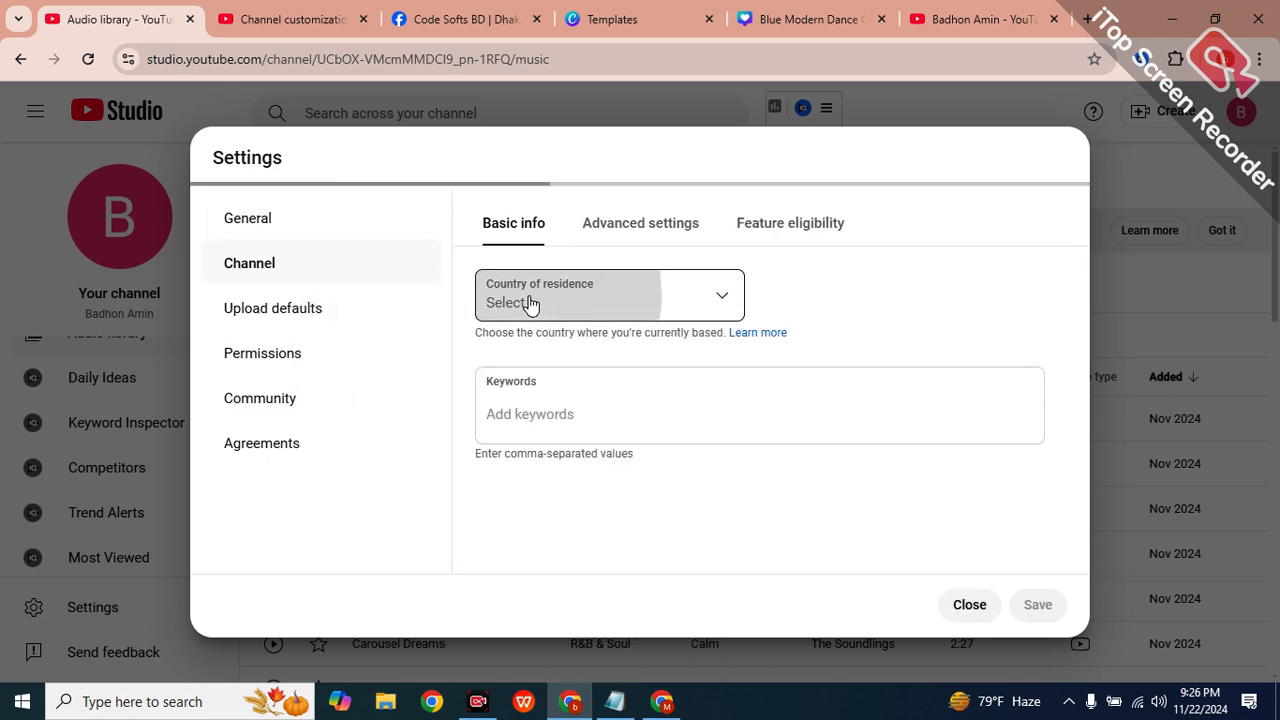
click(518, 503)
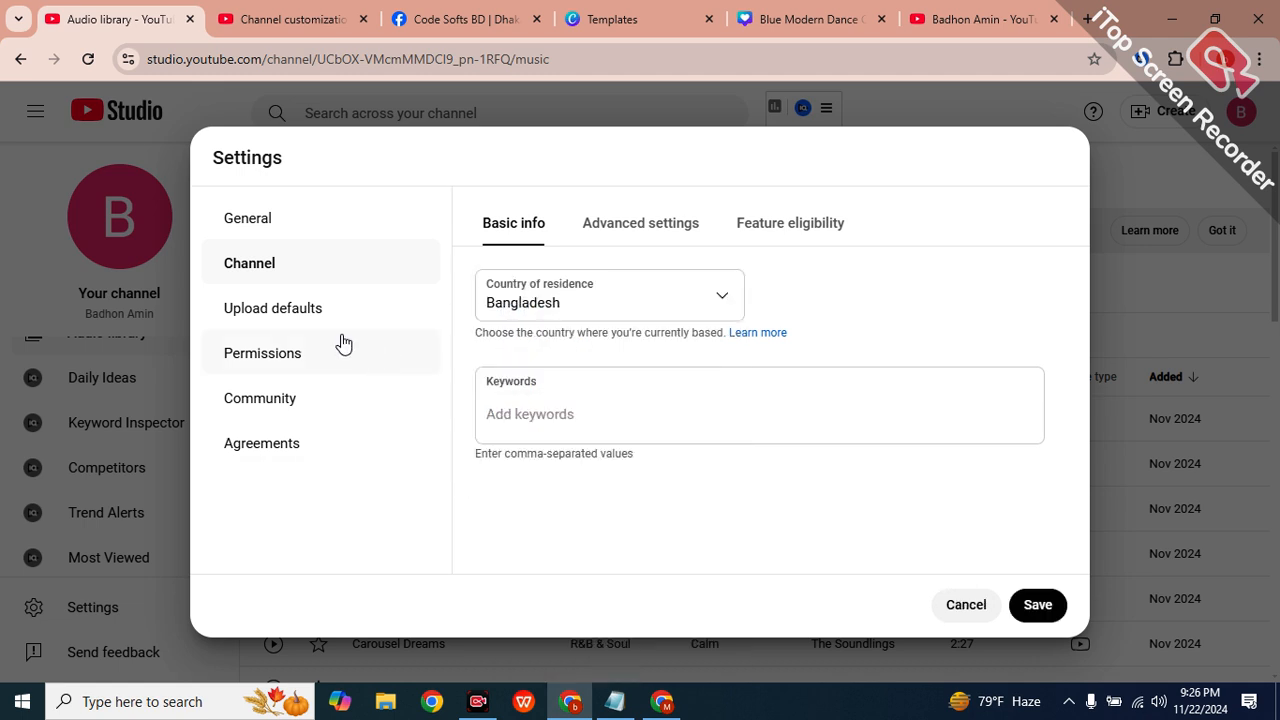
click(291, 316)
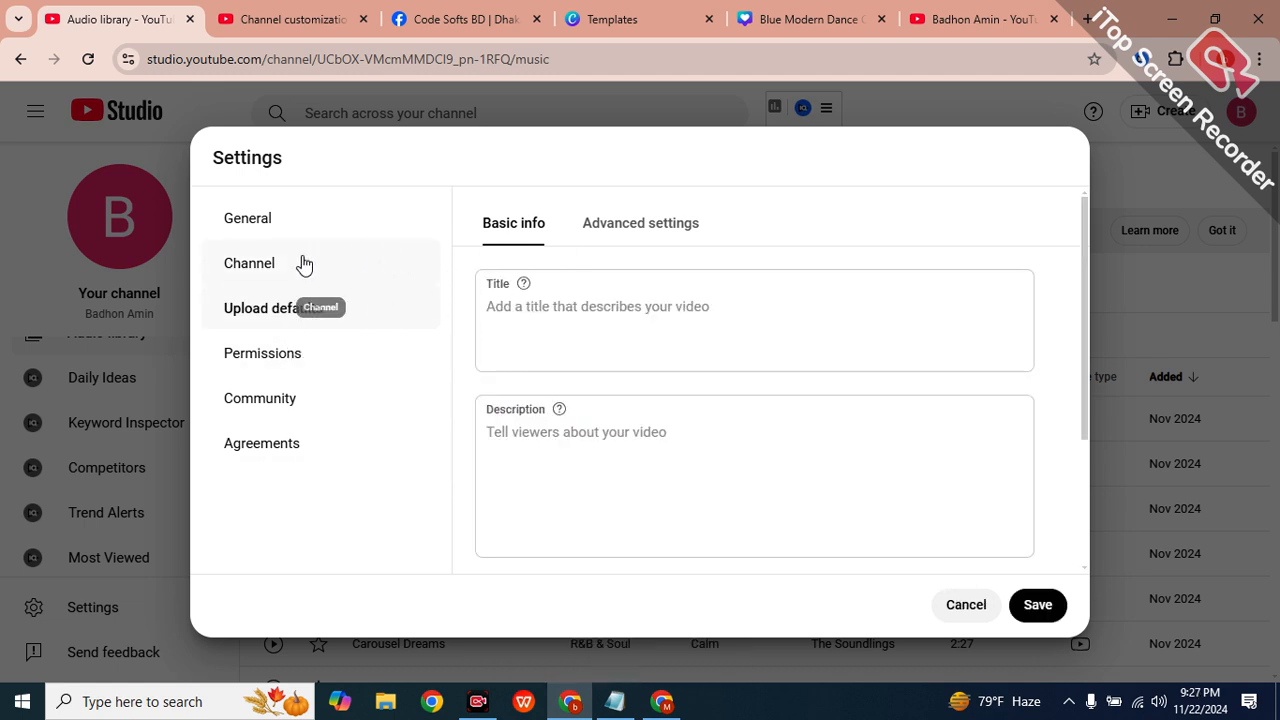
click(300, 263)
click(505, 418)
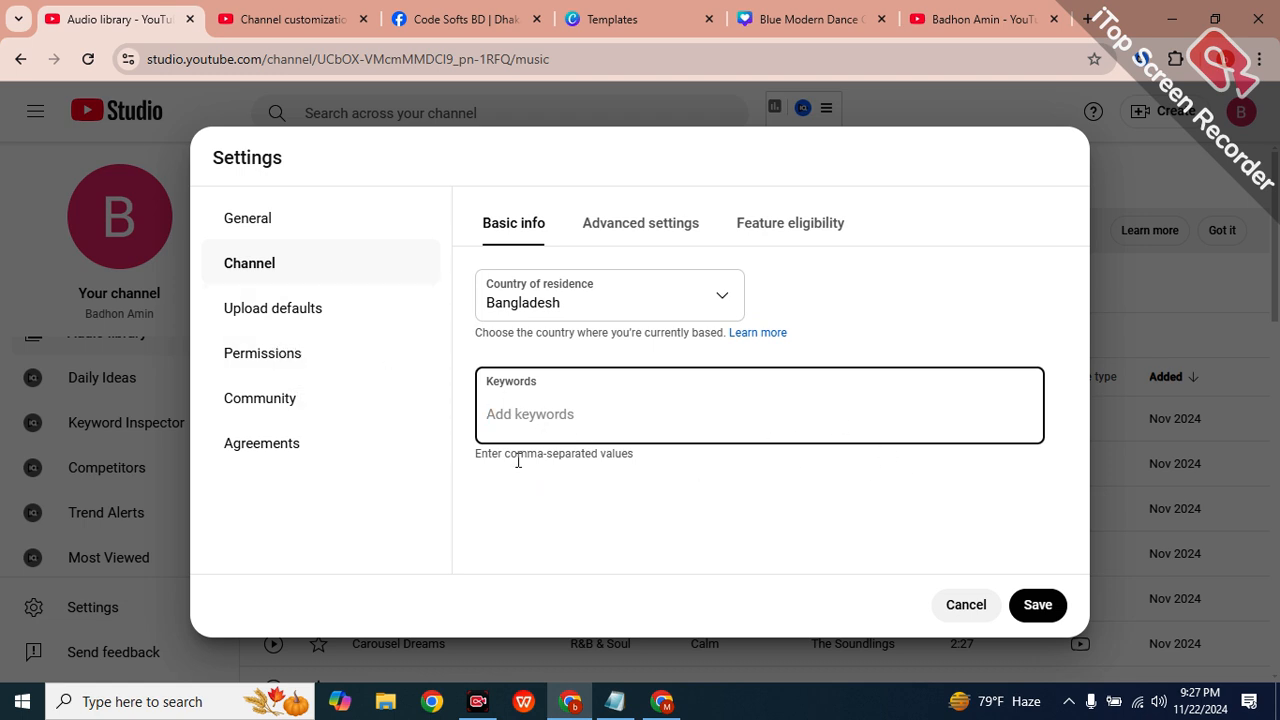
double_click(290, 322)
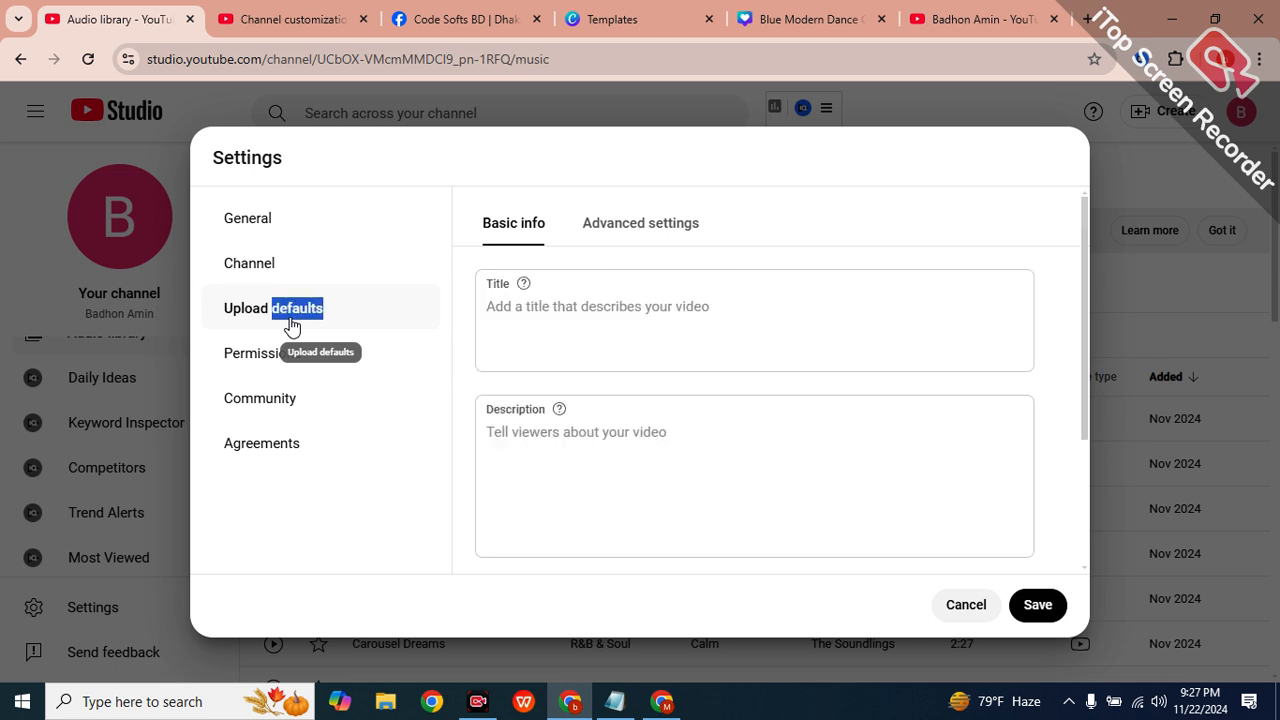
Review the default upload title, description, visibility and tags, then show the Permissions page.
click(501, 296)
click(533, 425)
click(499, 318)
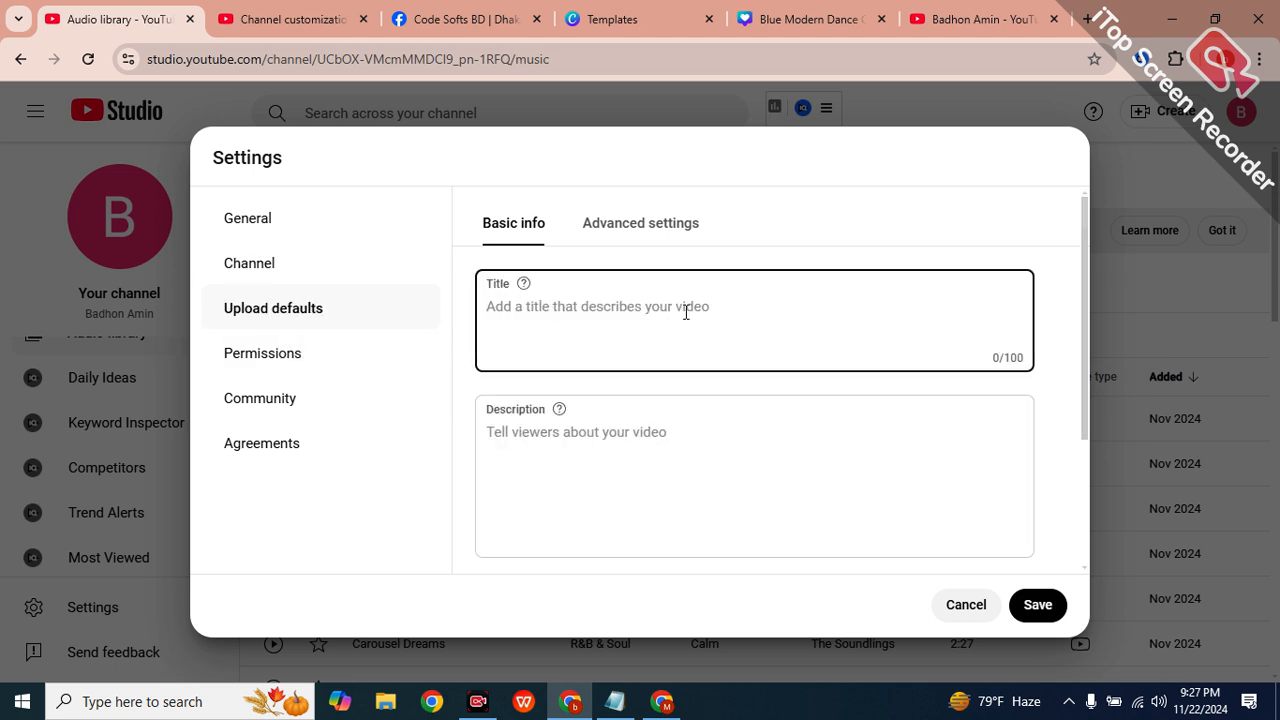
click(572, 408)
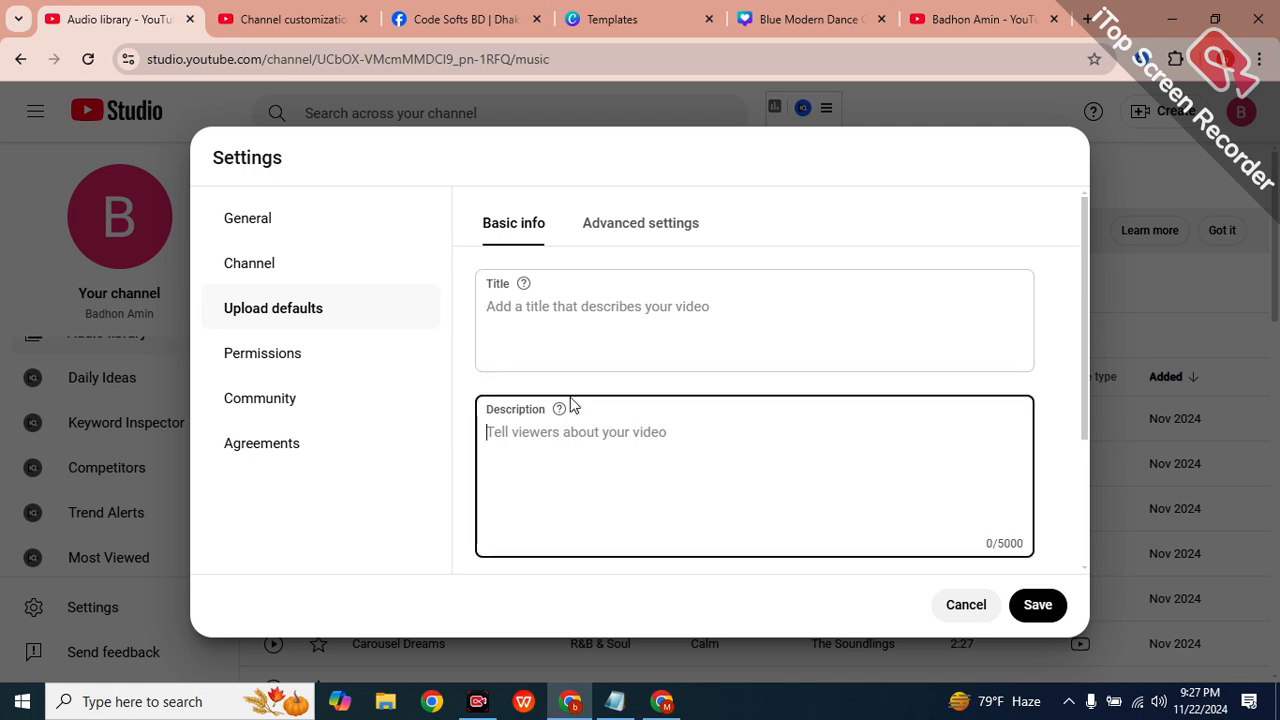
click(480, 316)
scroll(716, 460, down, 3)
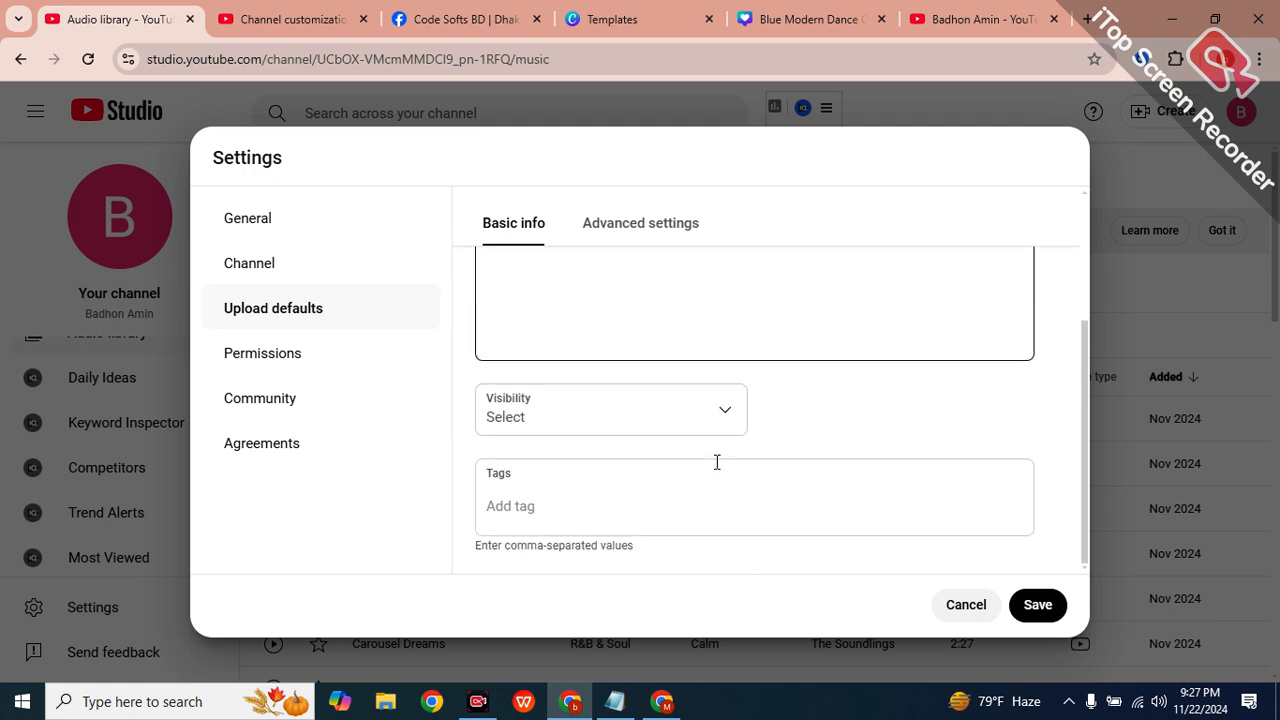
click(226, 353)
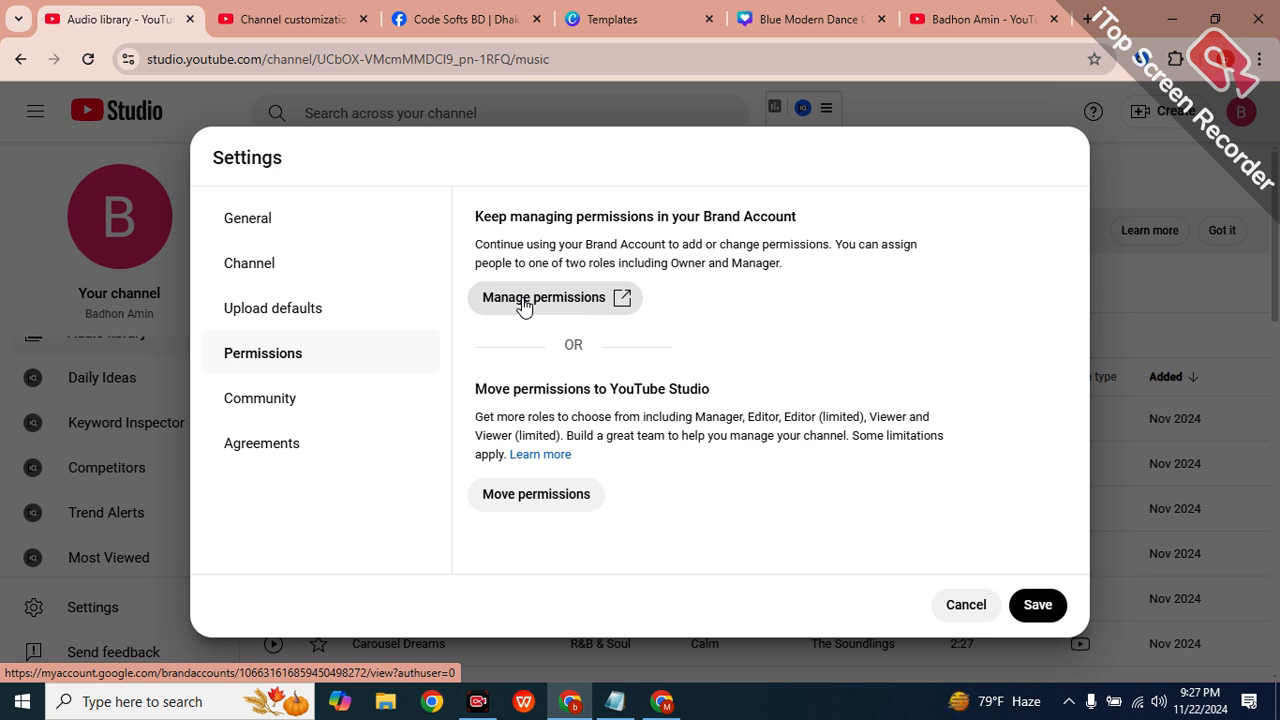
Open Brand Account permission management in a new tab, then show Community settings in Studio.
click(523, 305)
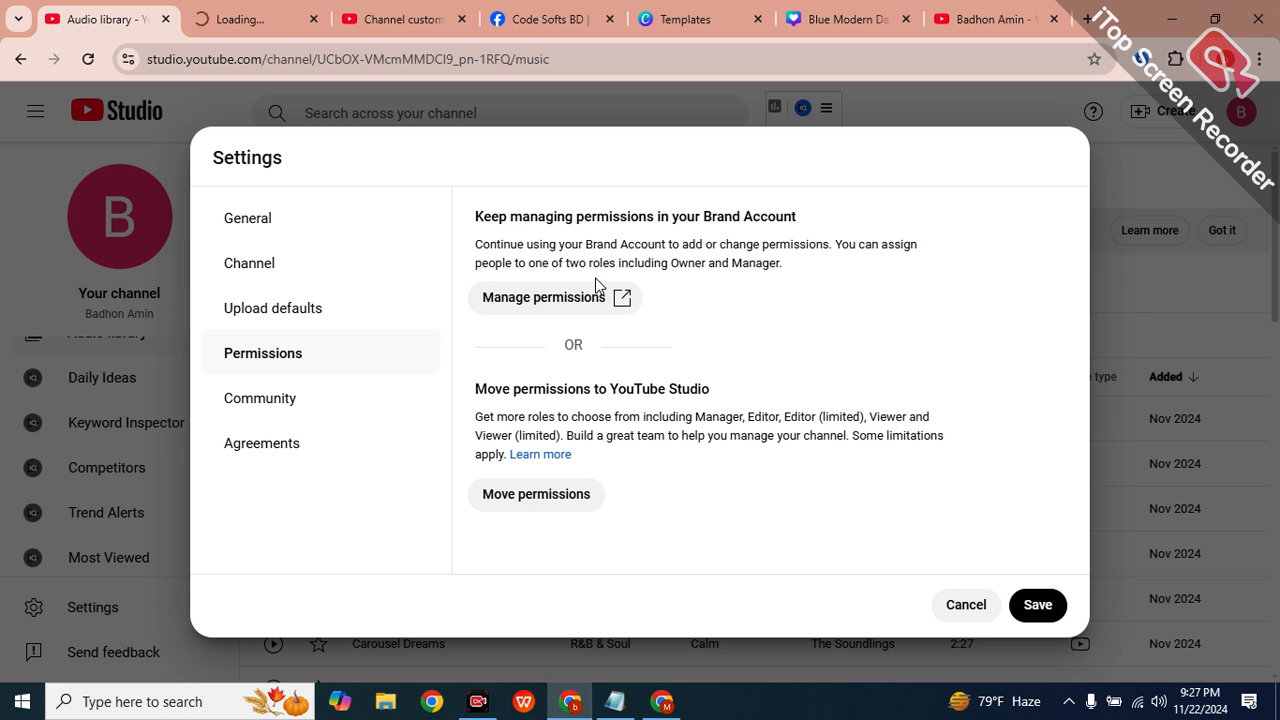
click(258, 18)
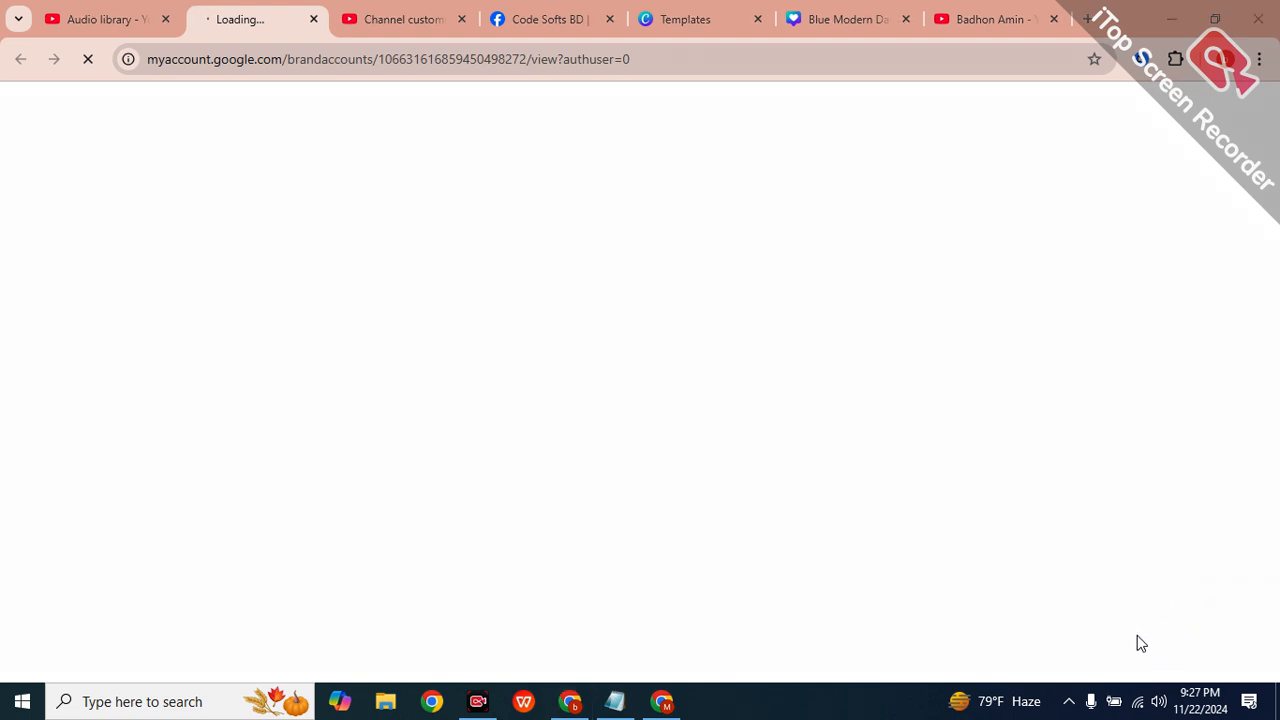
click(95, 17)
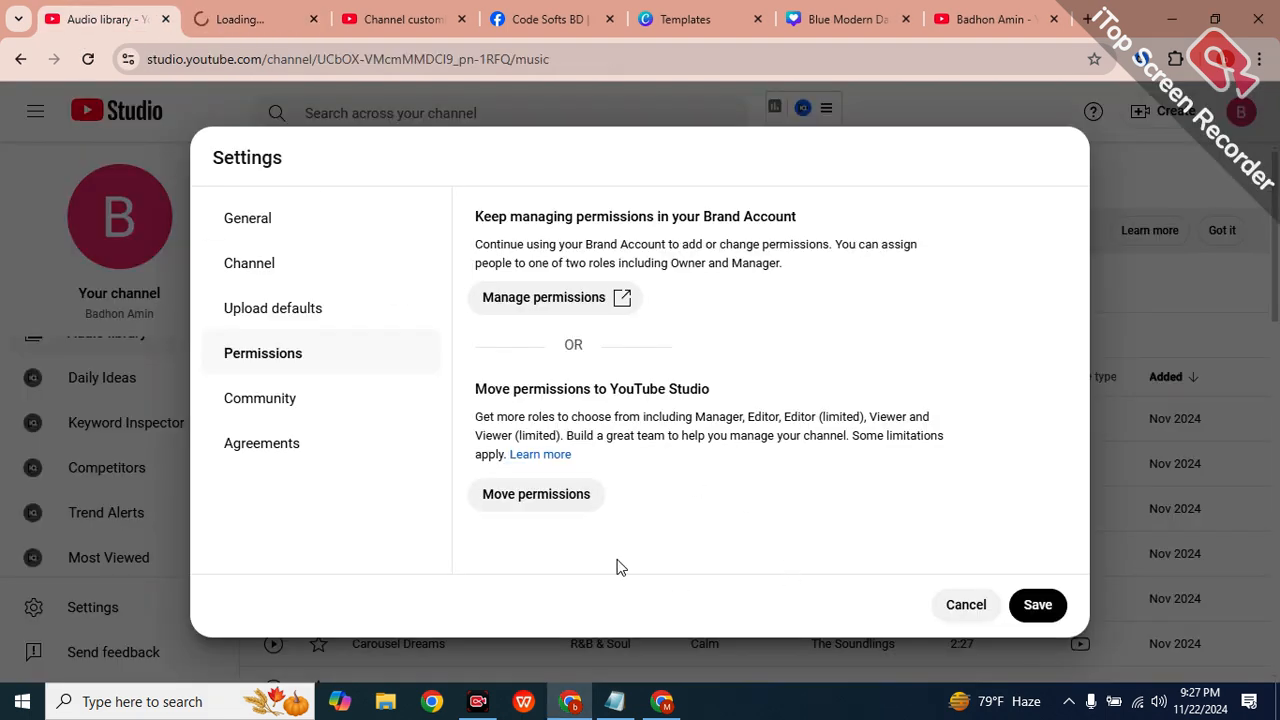
click(240, 21)
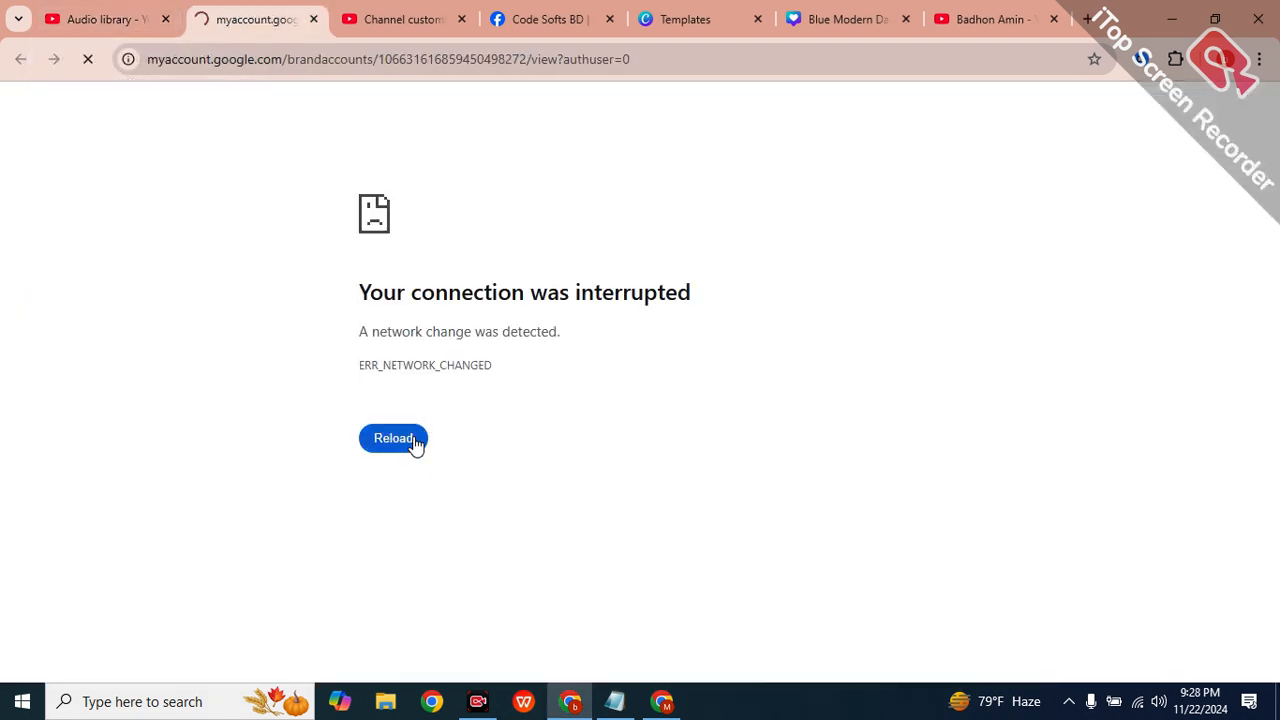
click(88, 17)
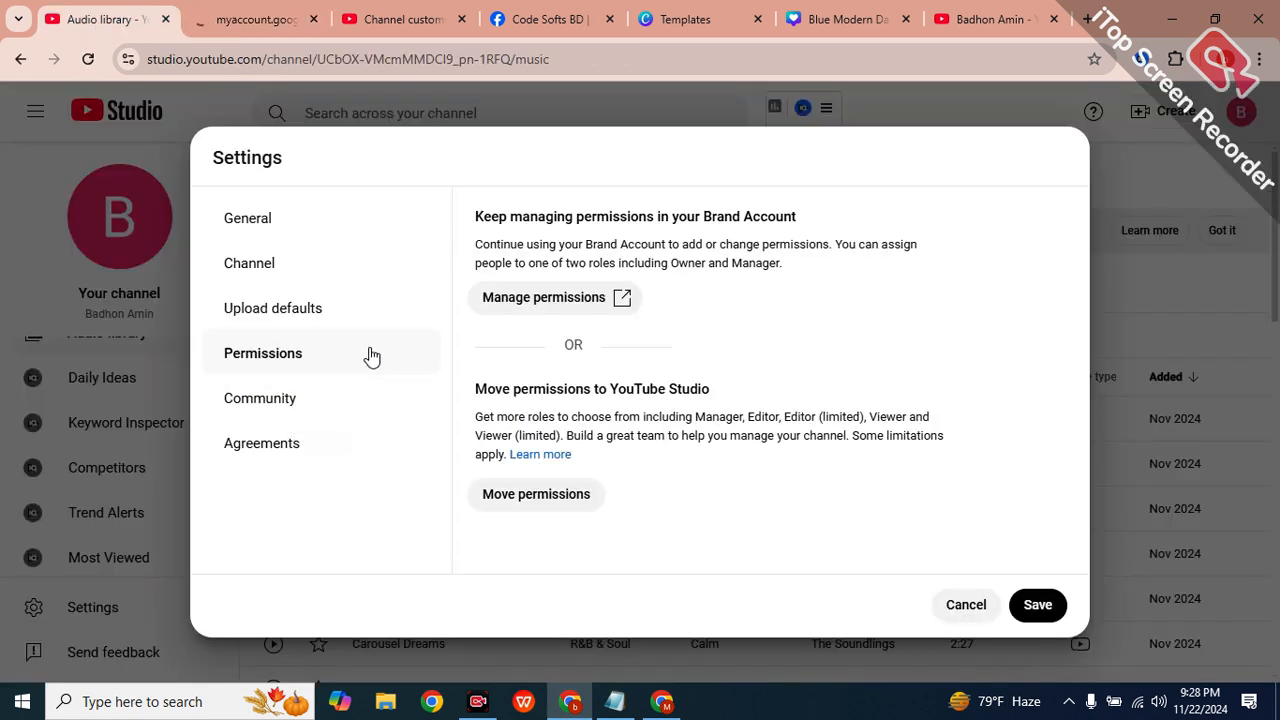
click(283, 405)
Check the Automated Filters: moderator fields and Blocked words stay empty, link blocking off.
click(530, 322)
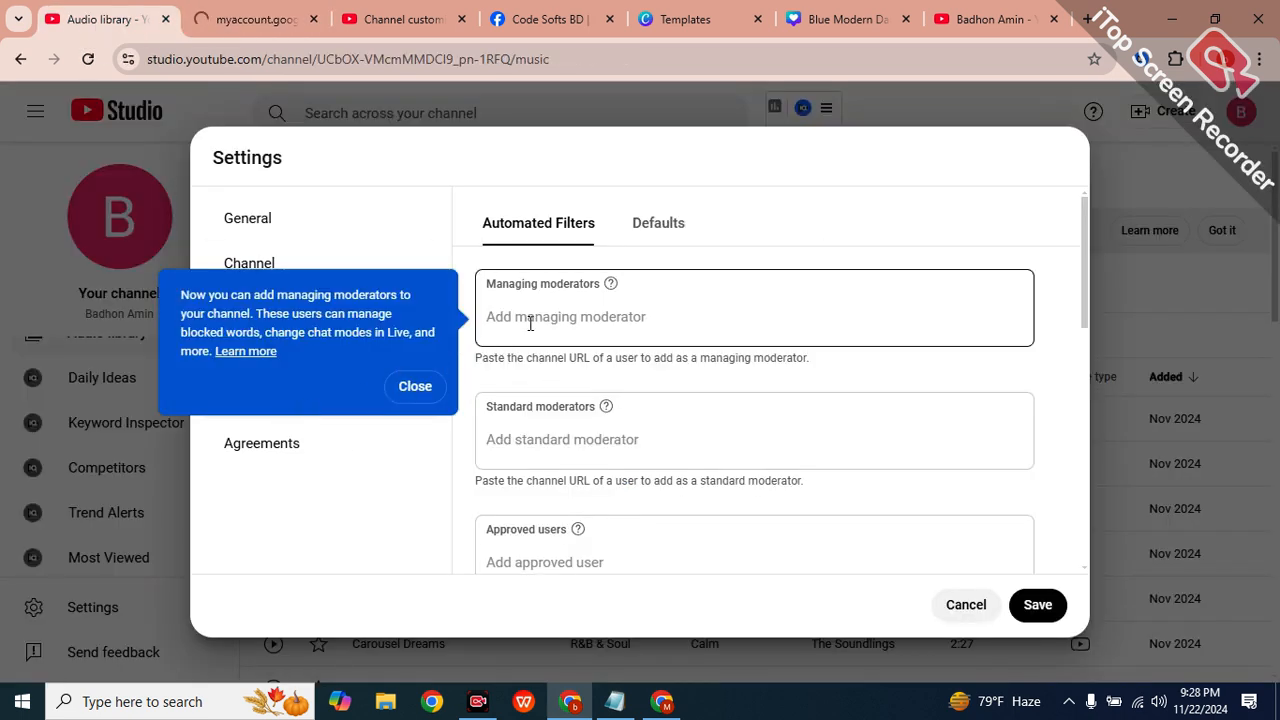
scroll(551, 371, down, 3)
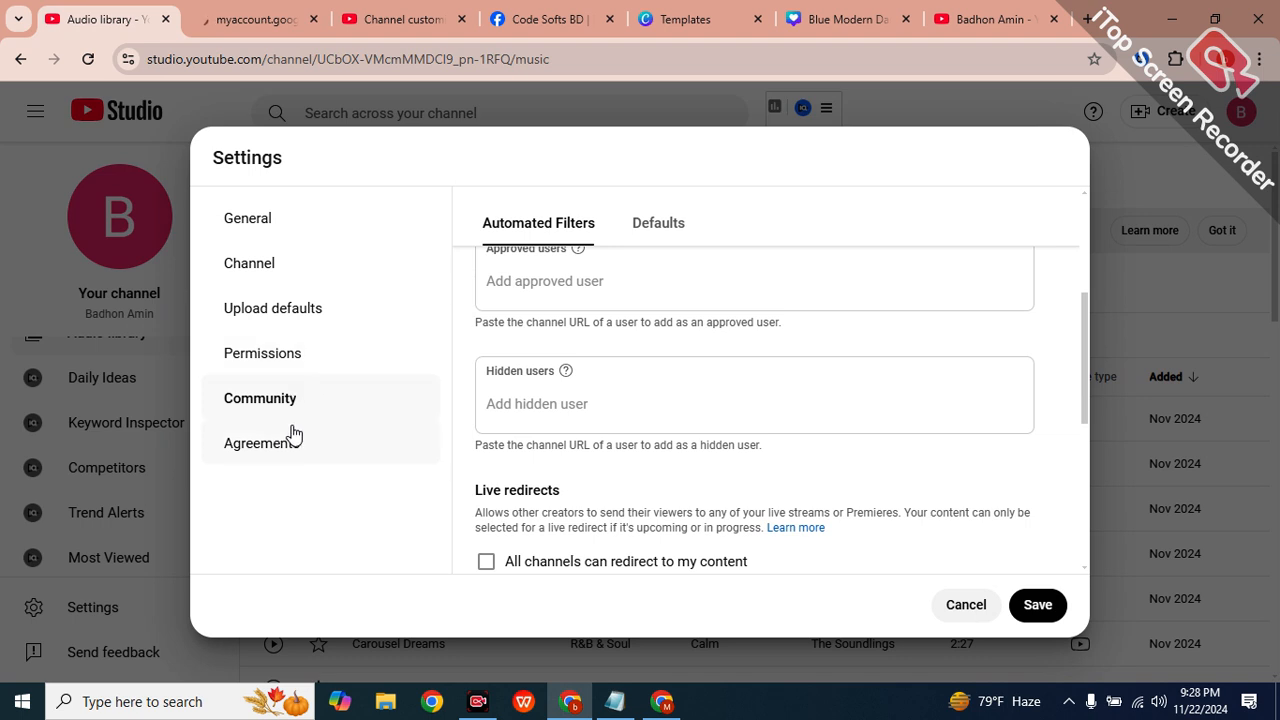
scroll(652, 432, down, 5)
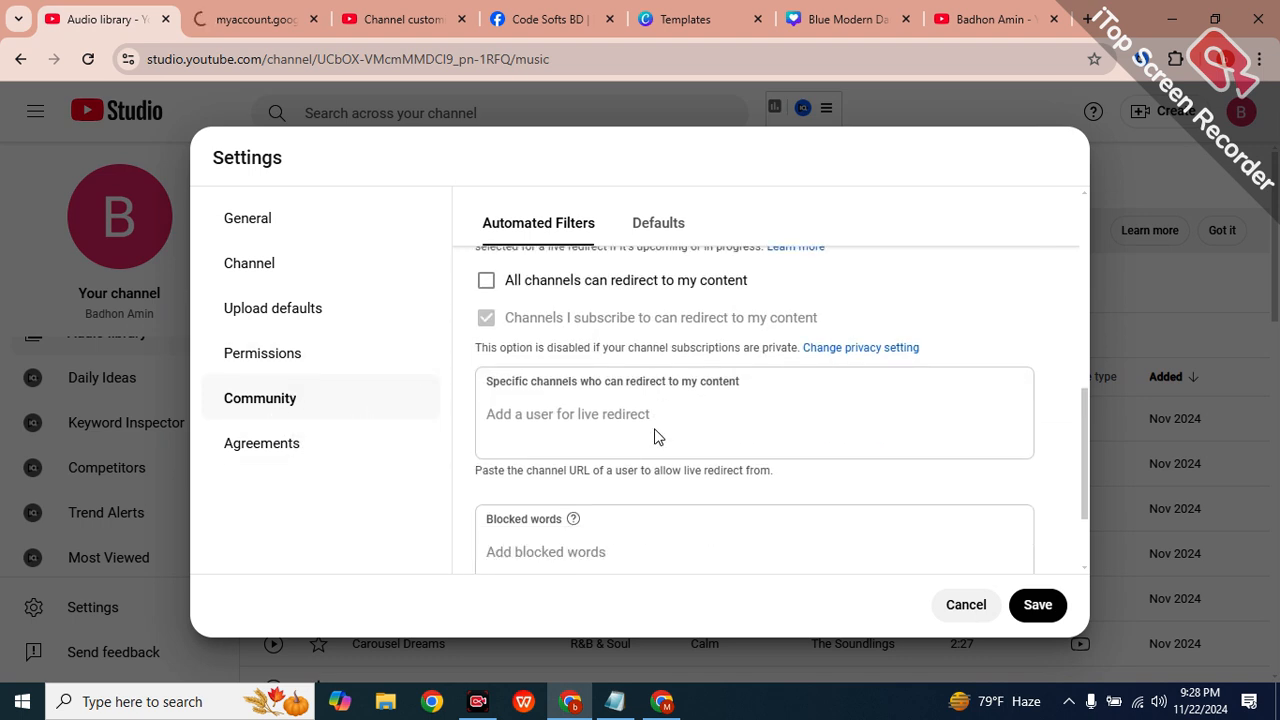
click(510, 420)
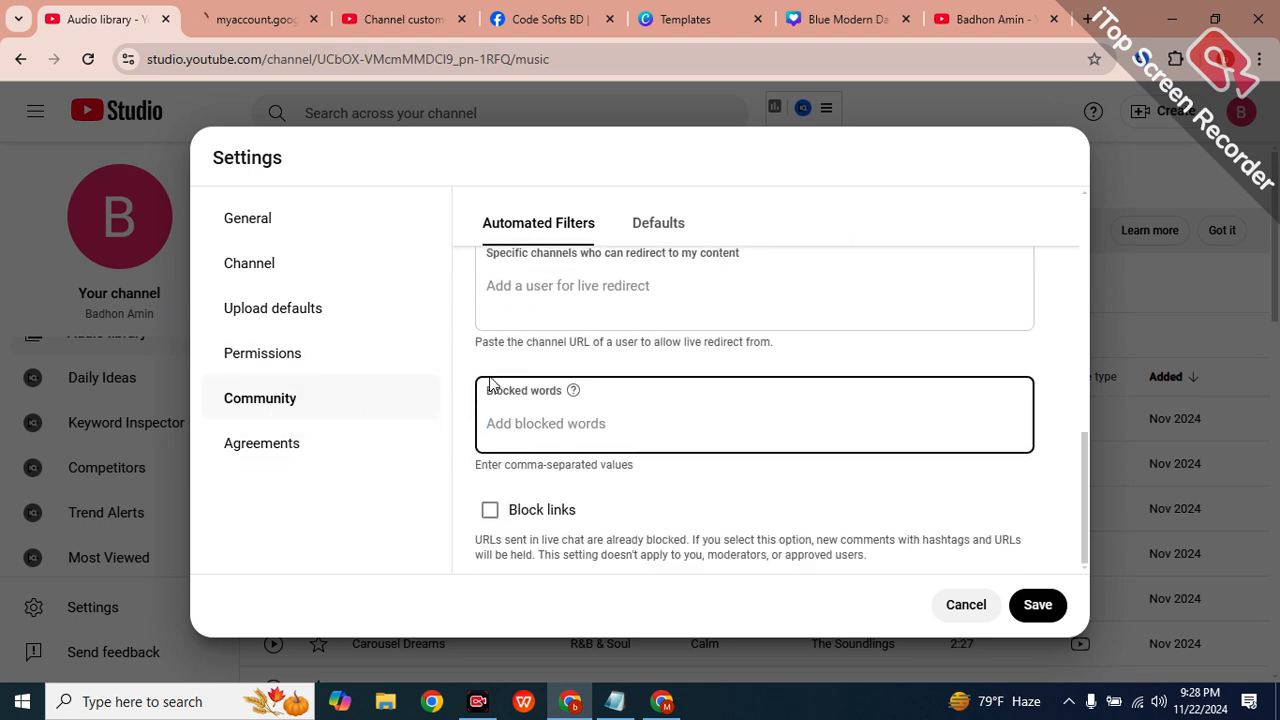
drag(488, 384, 591, 397)
click(546, 425)
scroll(749, 423, up, 5)
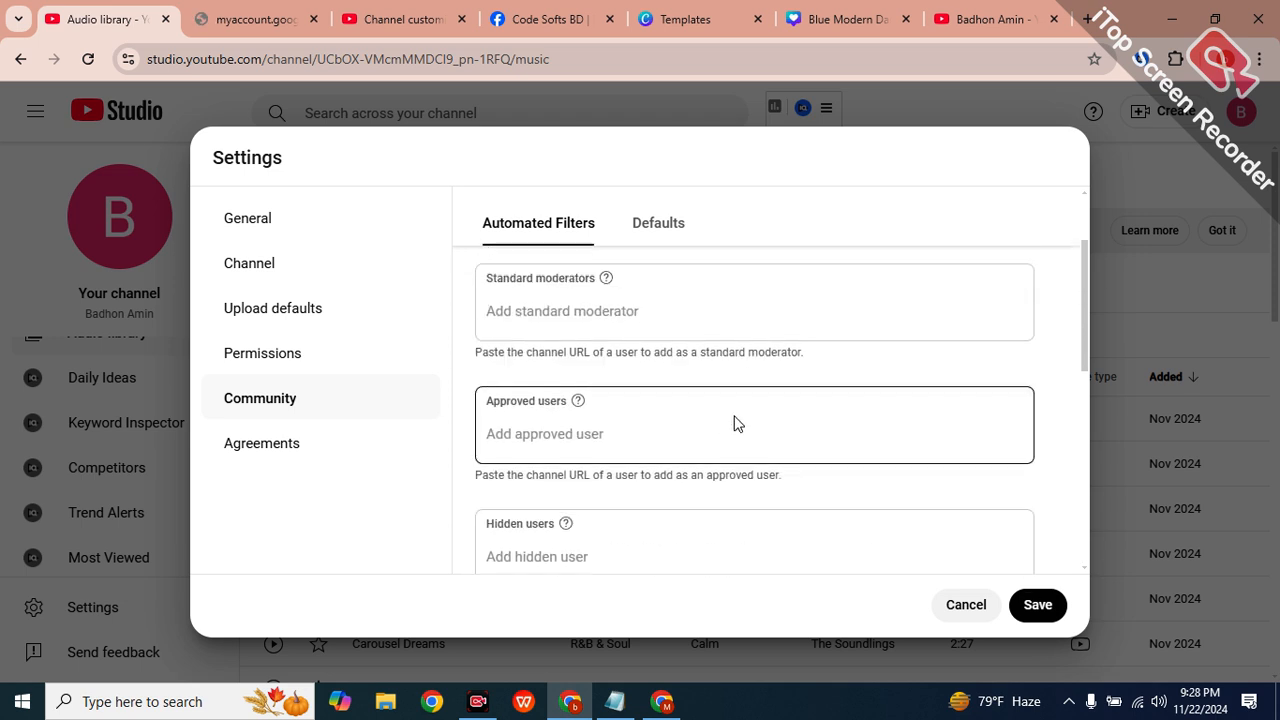
scroll(733, 423, up, 2)
View Agreements, then bring the other channel's Studio window forward and open its Settings.
click(279, 451)
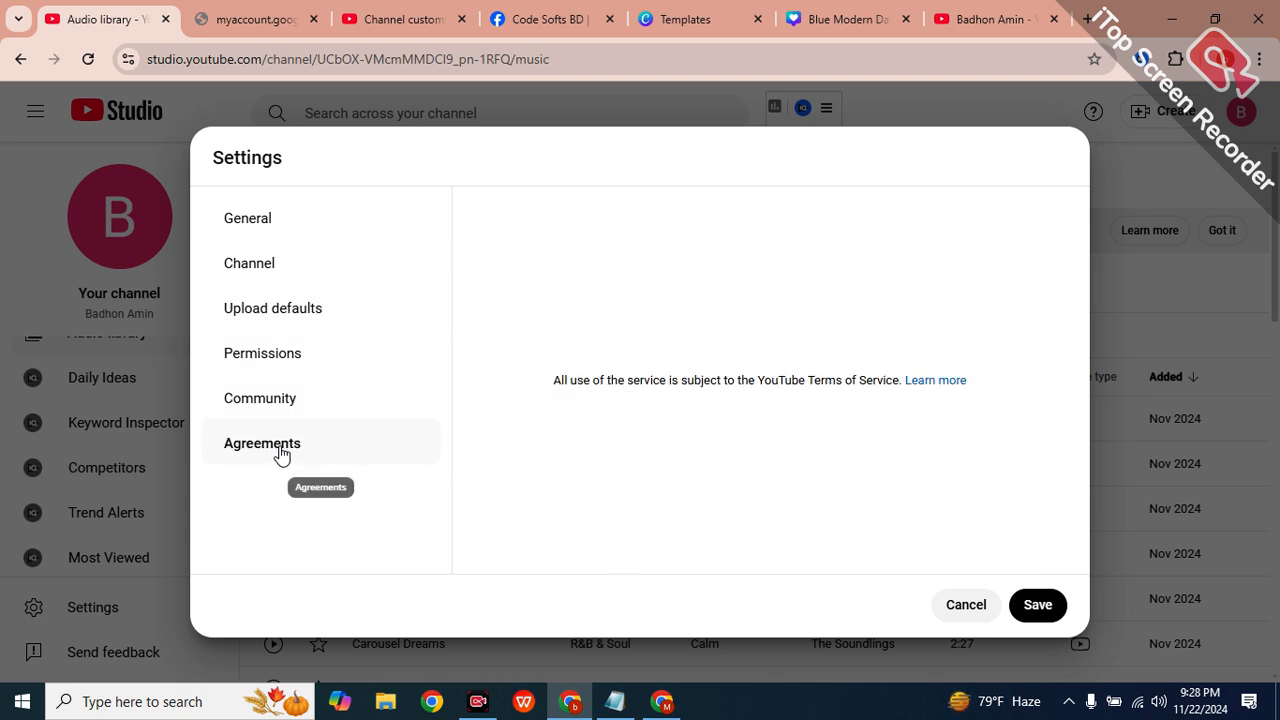
click(227, 22)
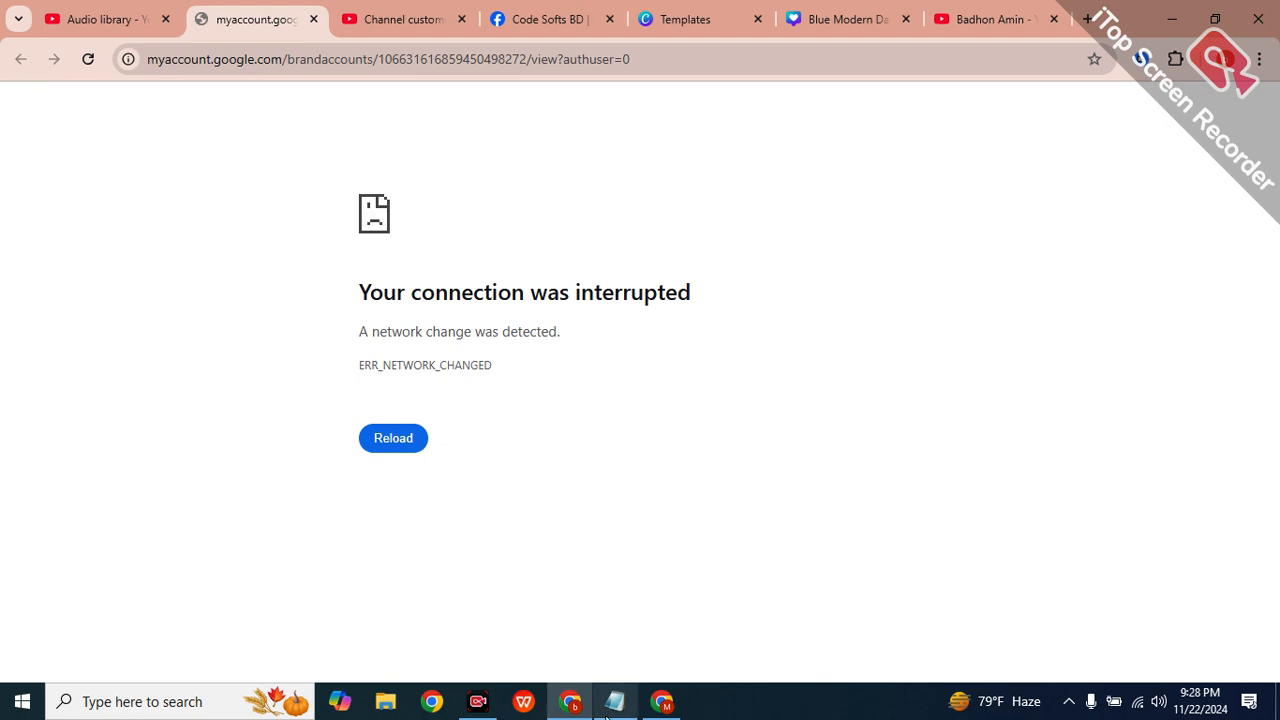
click(661, 701)
scroll(110, 600, down, 3)
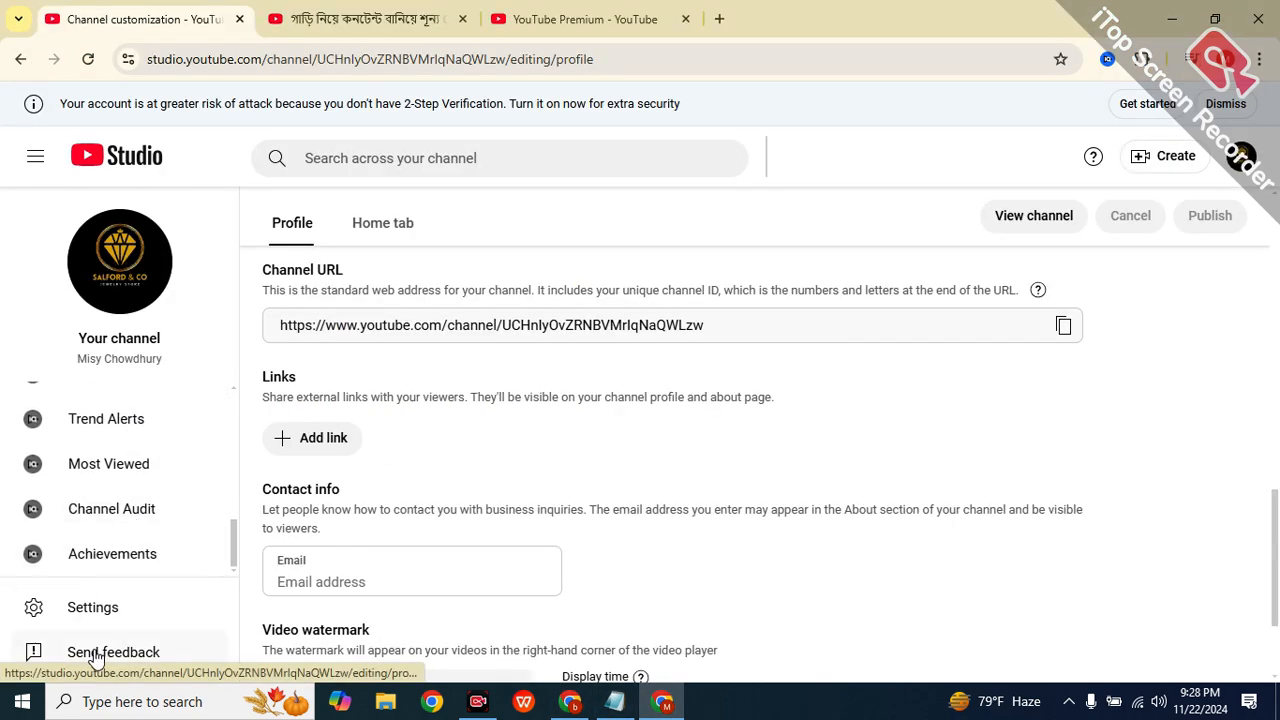
click(100, 607)
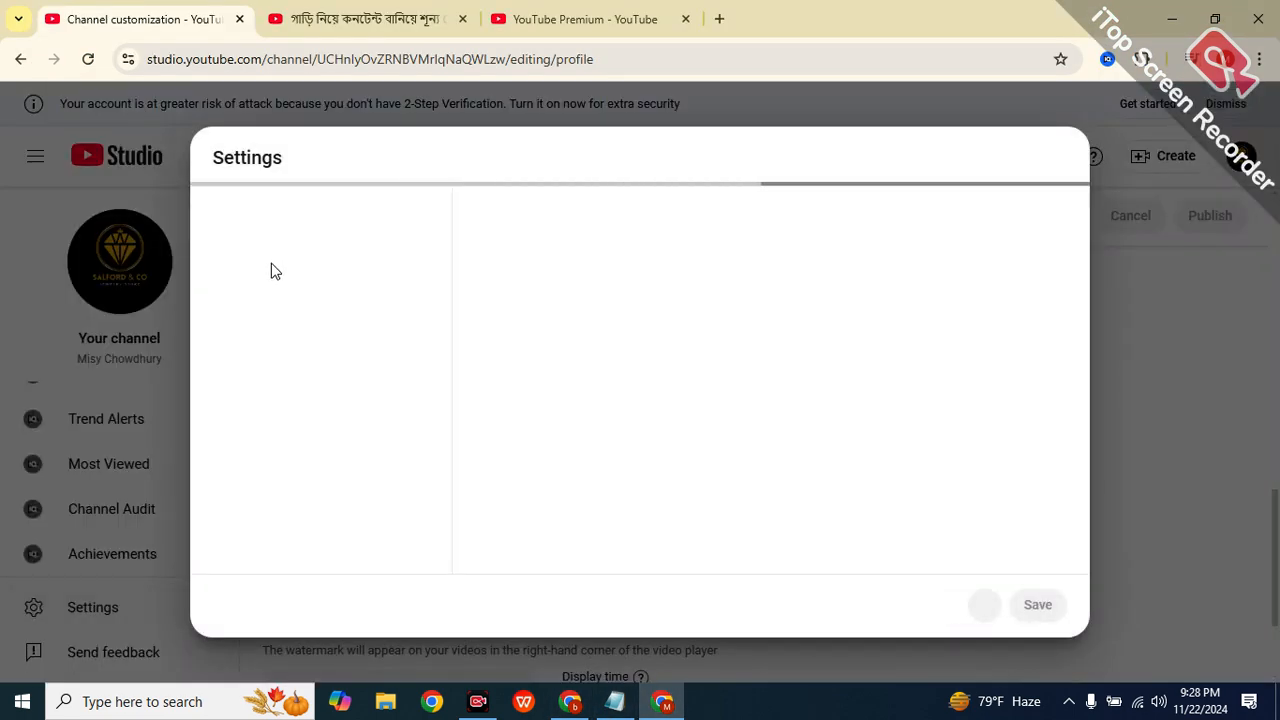
On the Permissions page, start an invite and choose the Editor access role.
click(276, 362)
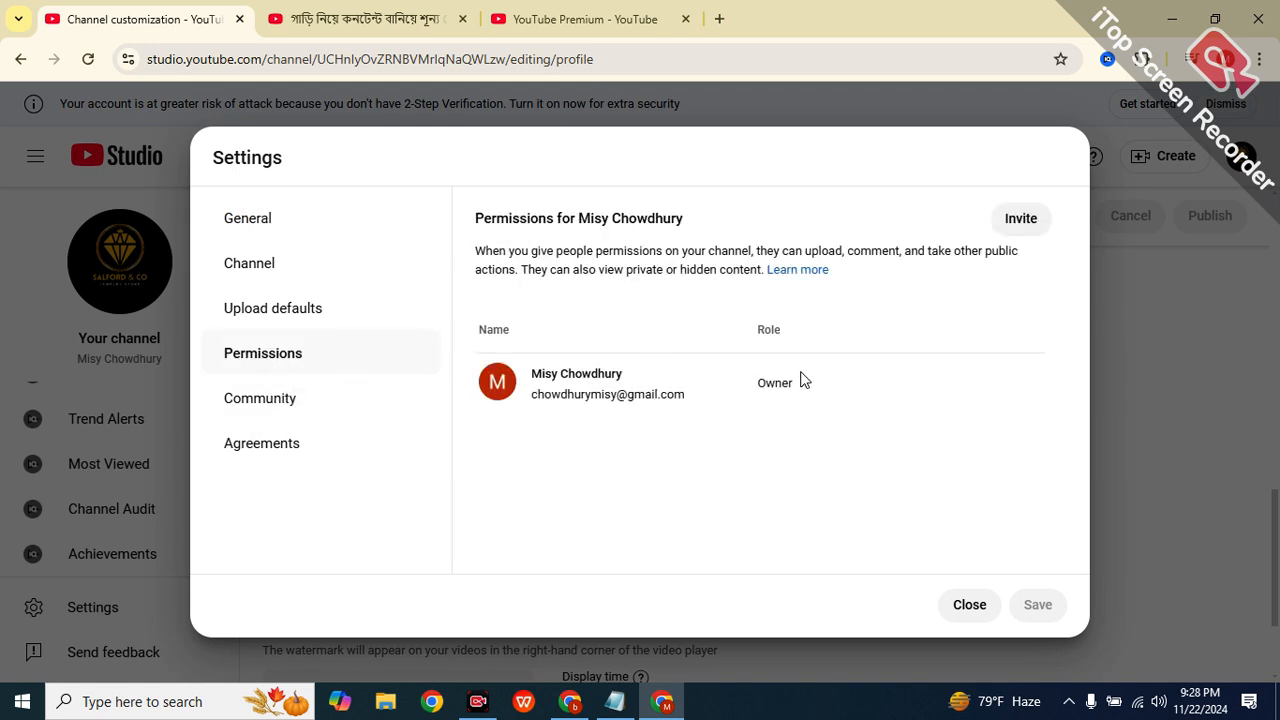
click(1020, 217)
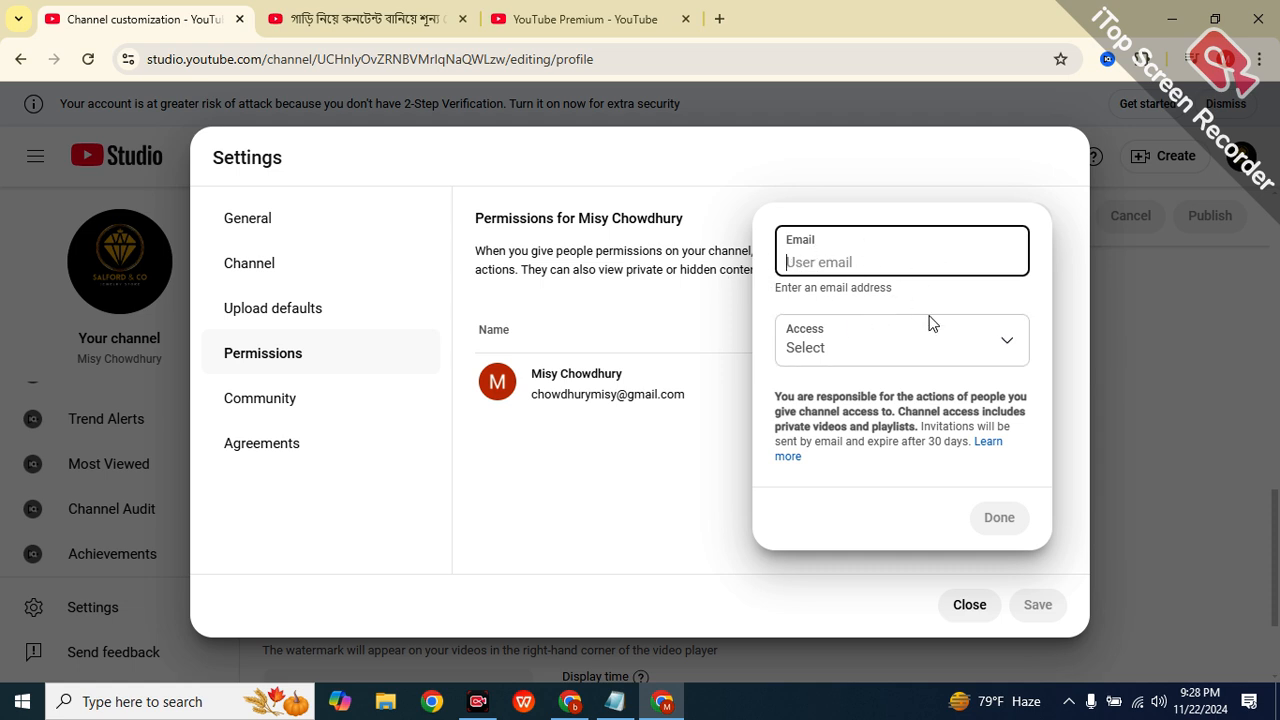
click(891, 362)
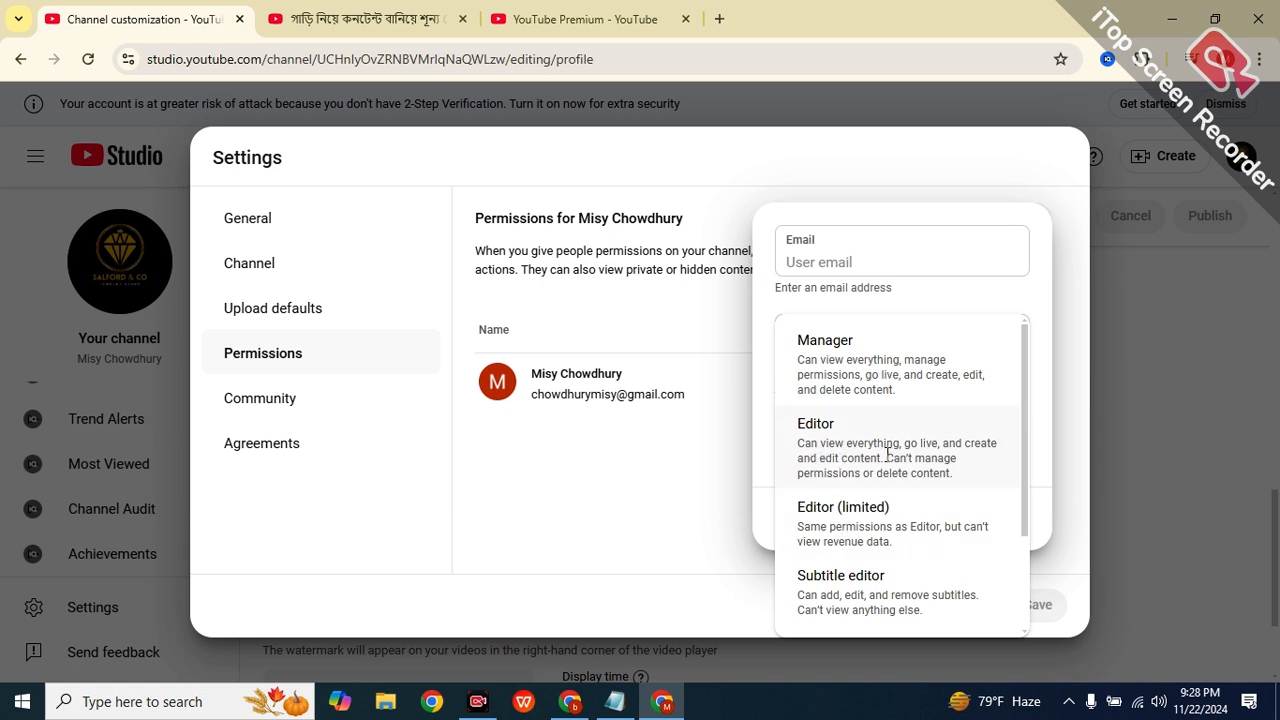
drag(858, 479, 953, 484)
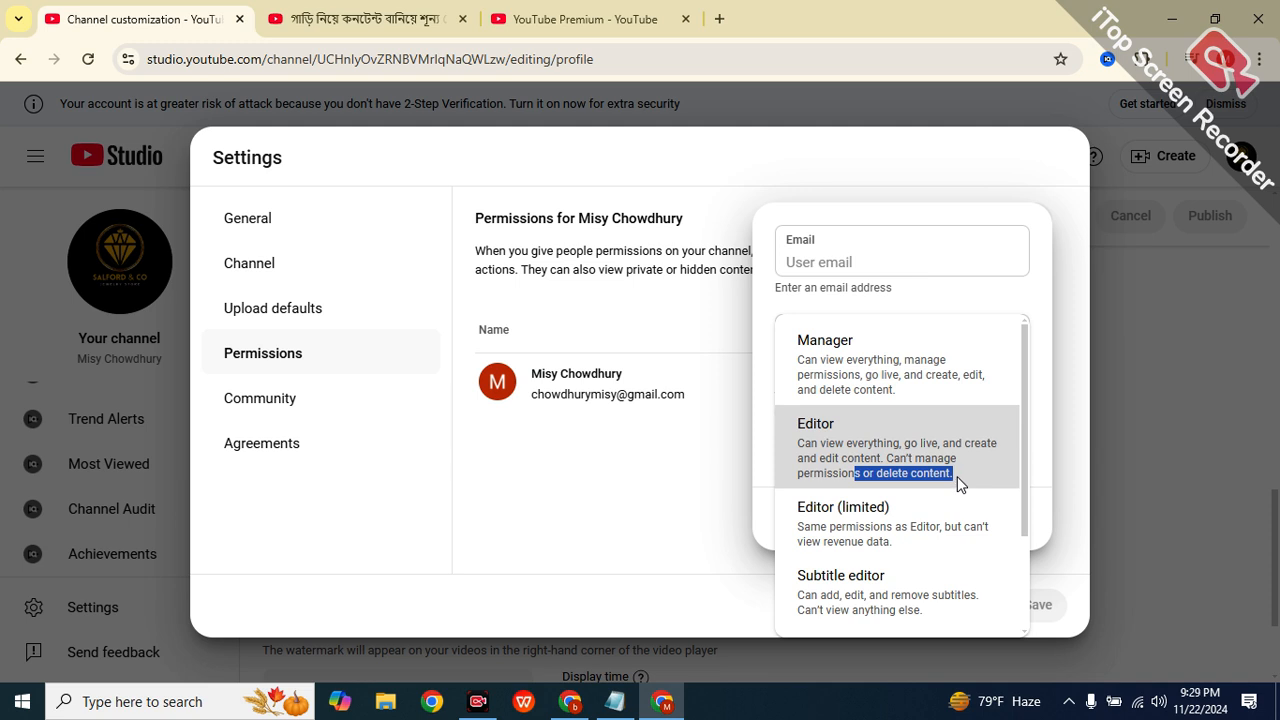
click(932, 478)
Switch the invite role to Editor (limited), then cancel without sending the invite.
click(943, 371)
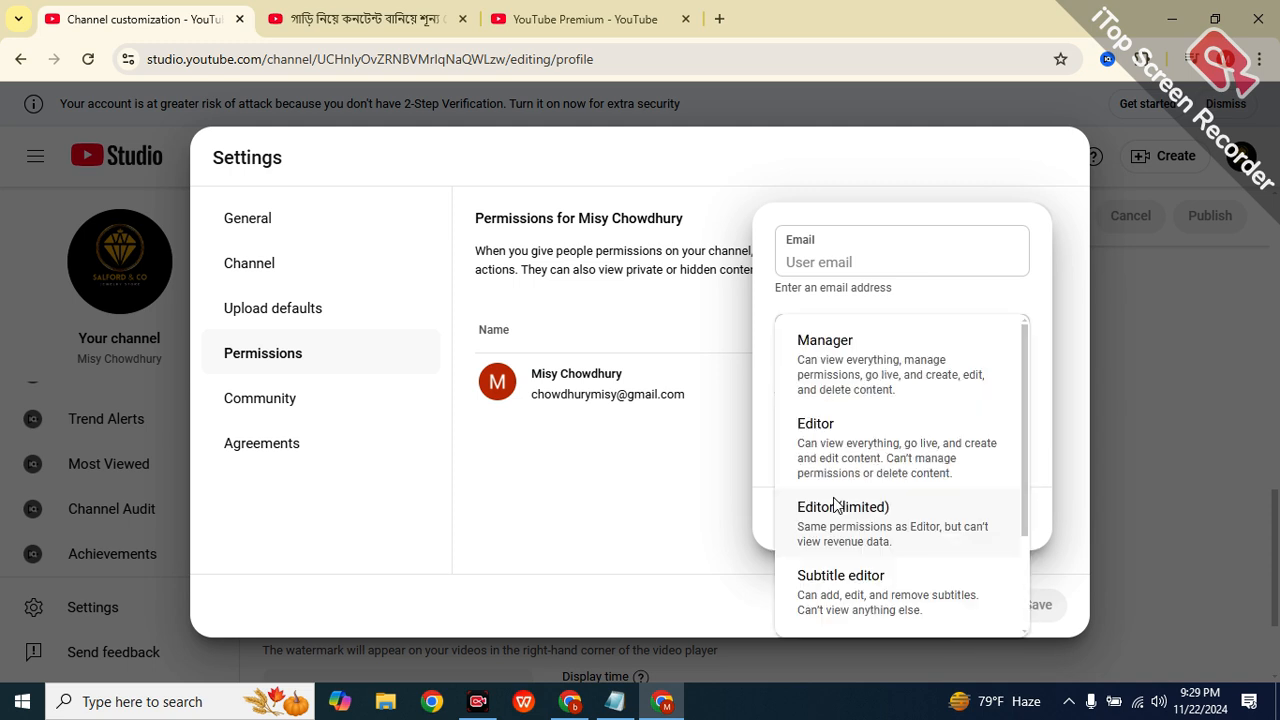
scroll(837, 504, down, 2)
drag(840, 446, 838, 434)
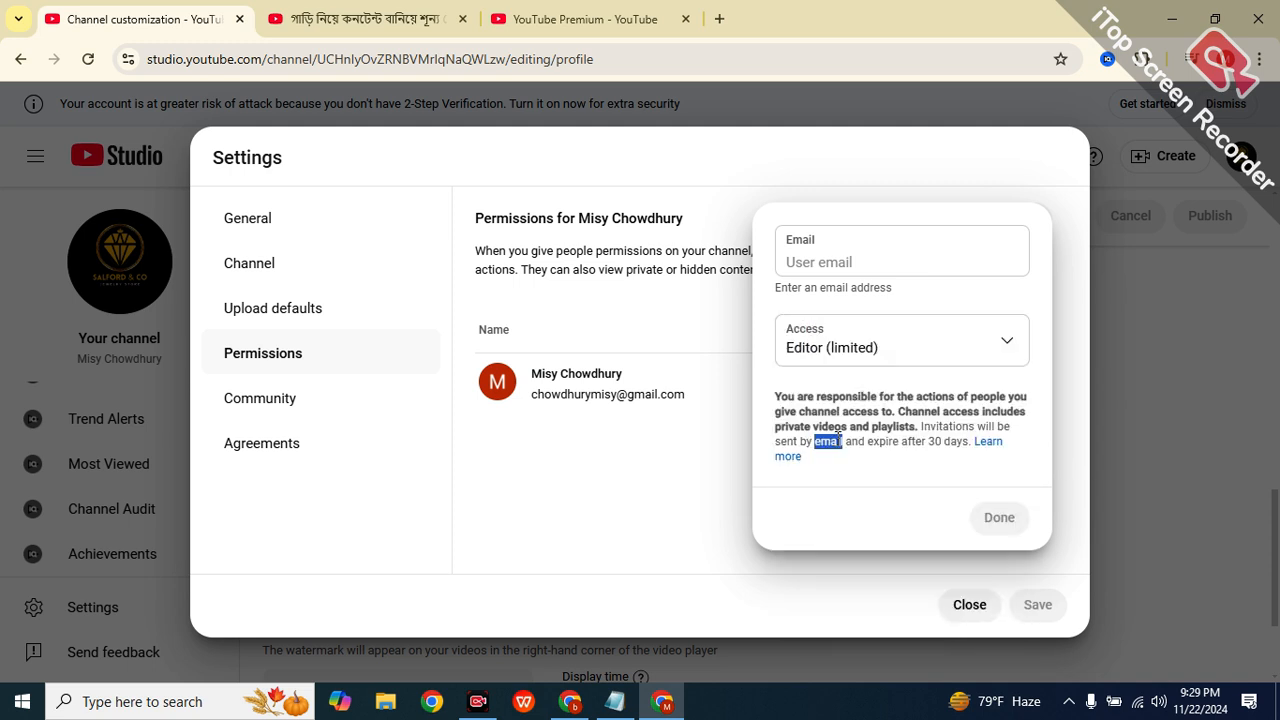
click(842, 354)
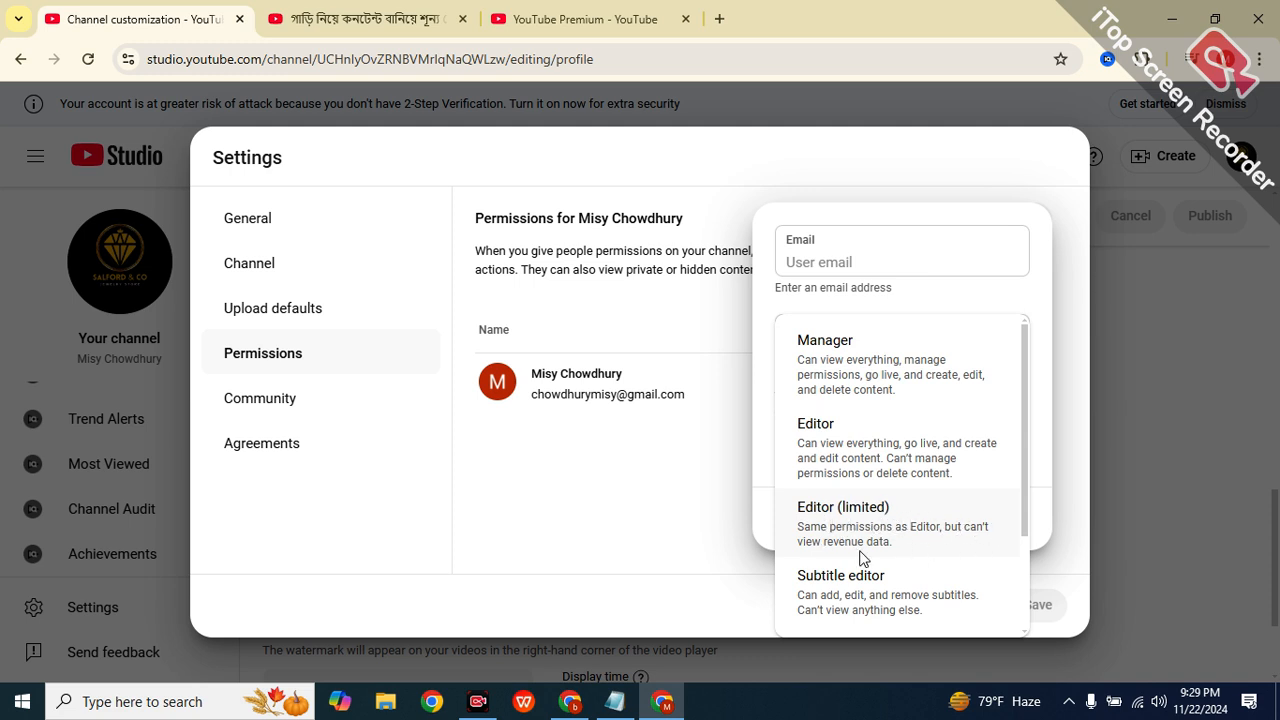
drag(797, 530, 930, 527)
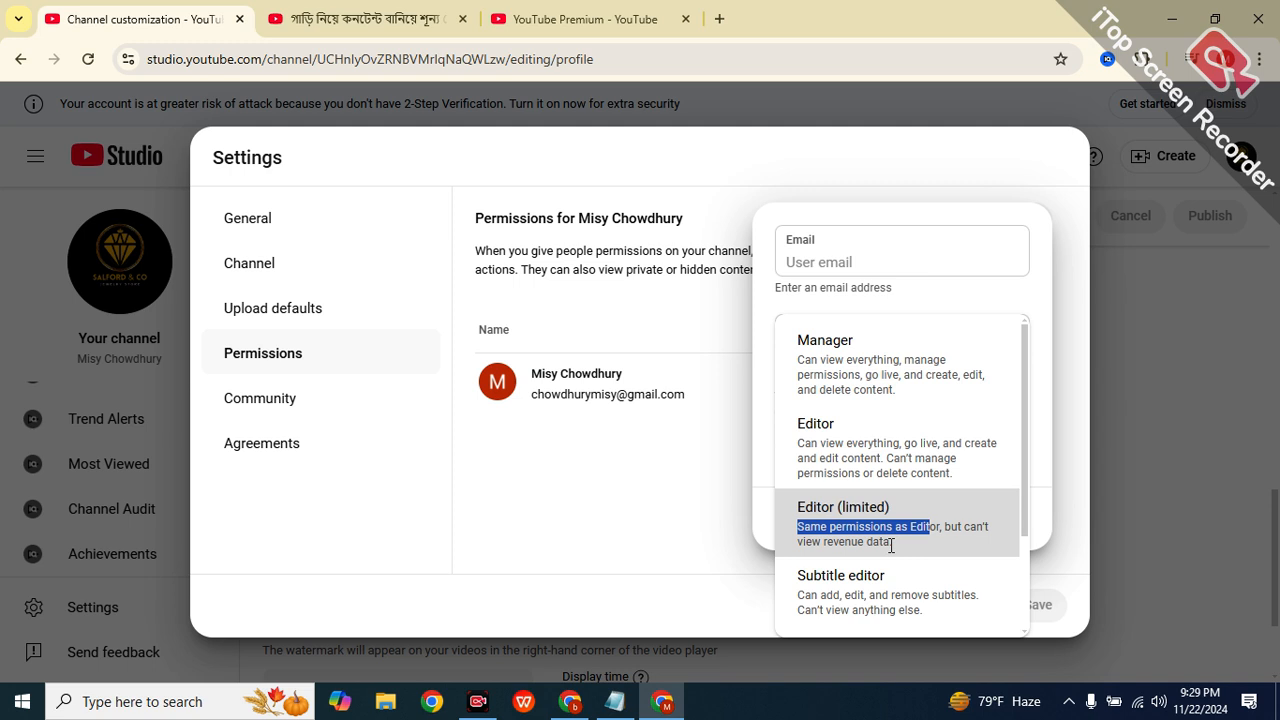
scroll(890, 540, down, 1)
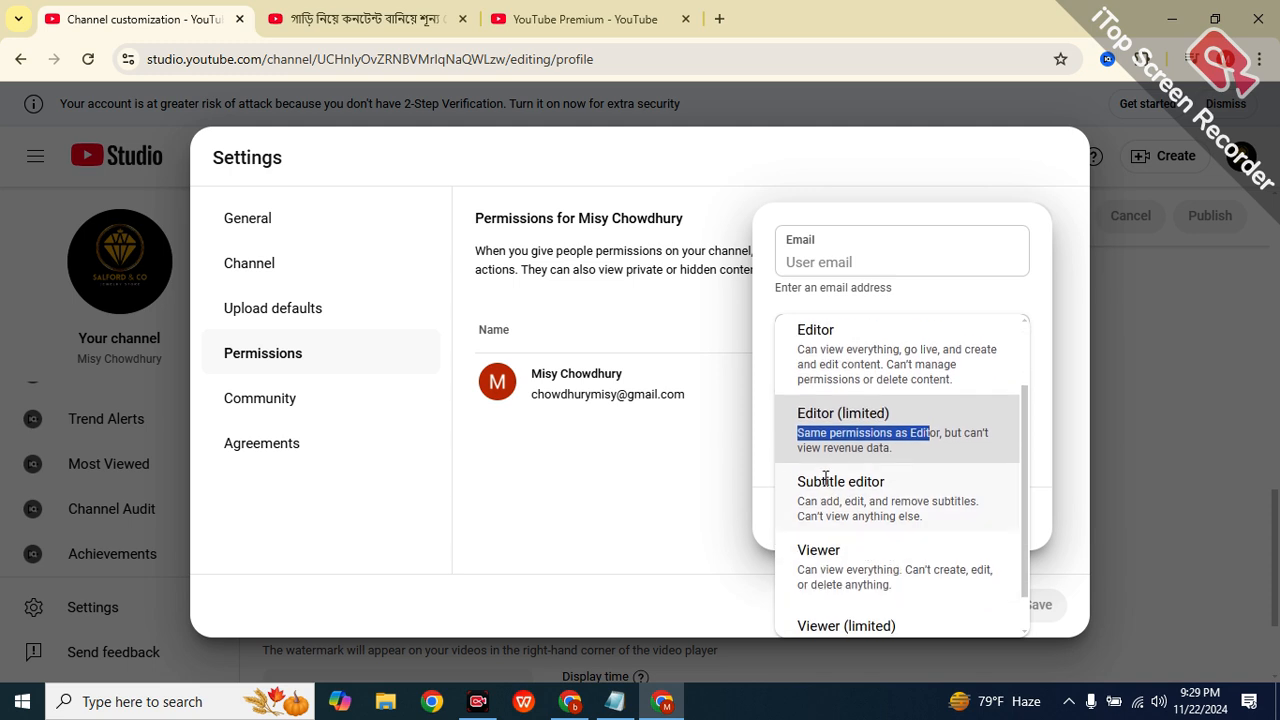
scroll(840, 510, down, 1)
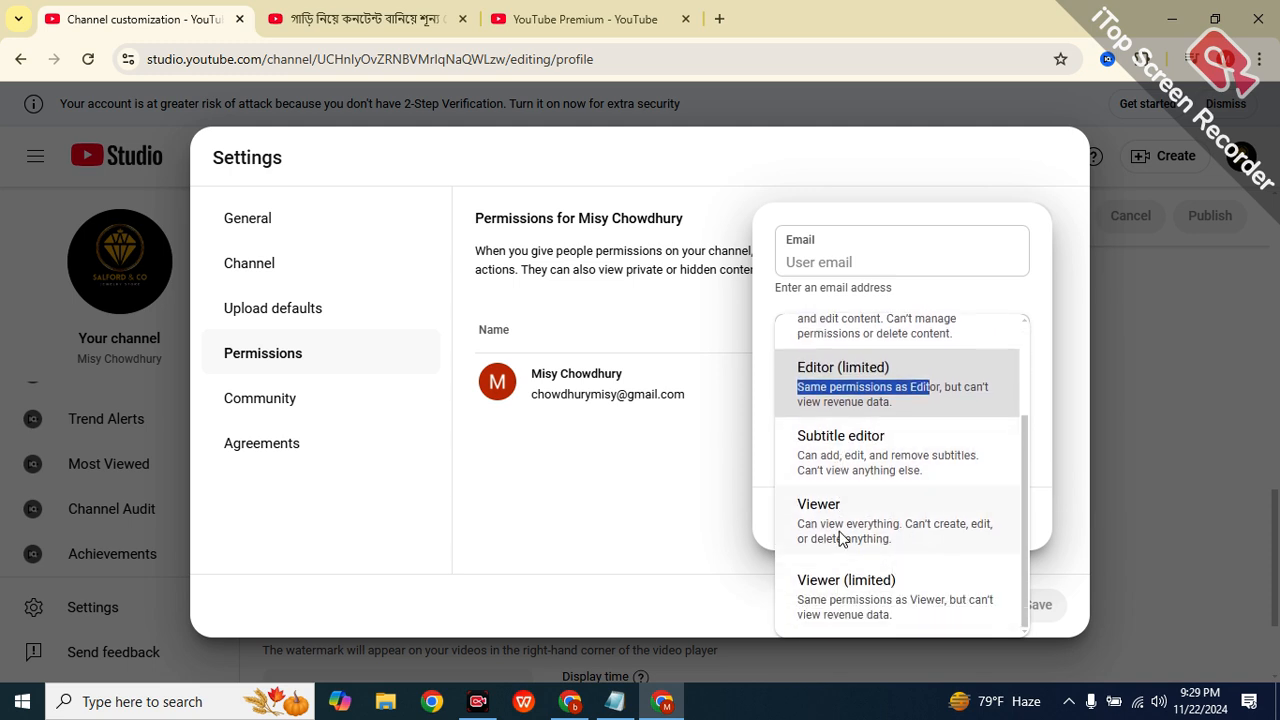
click(757, 609)
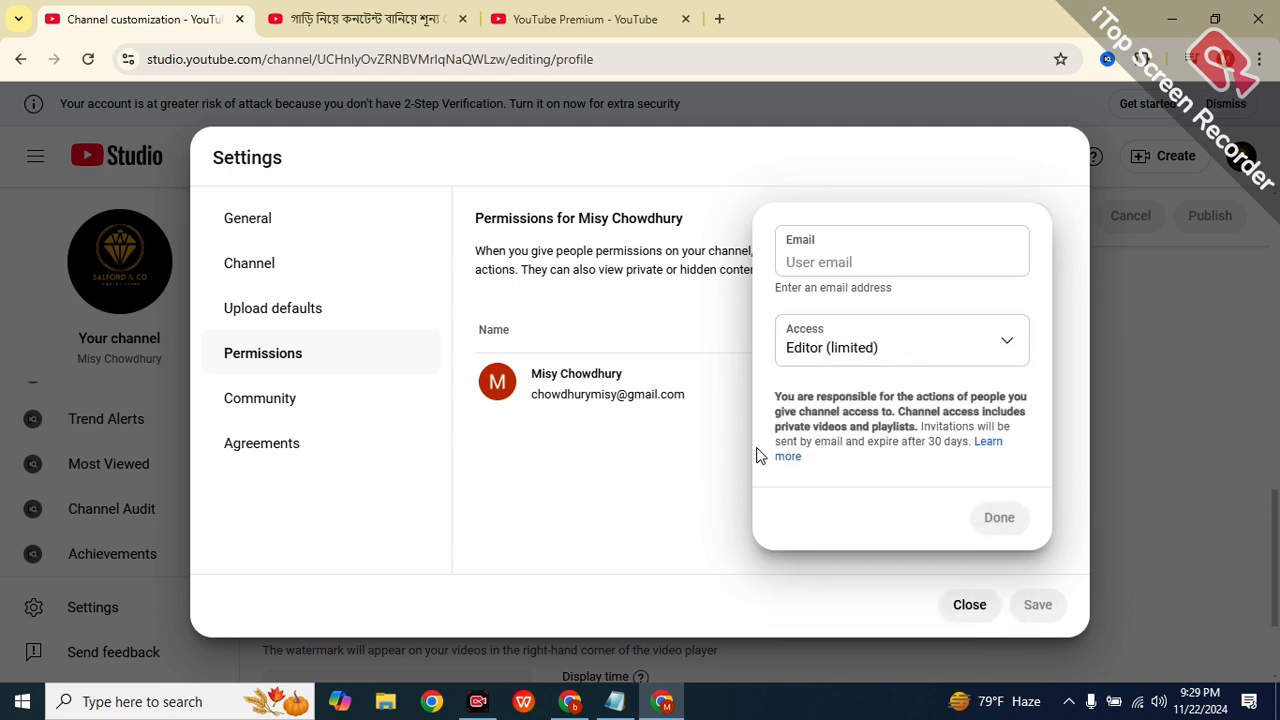
click(853, 264)
click(1037, 534)
click(584, 494)
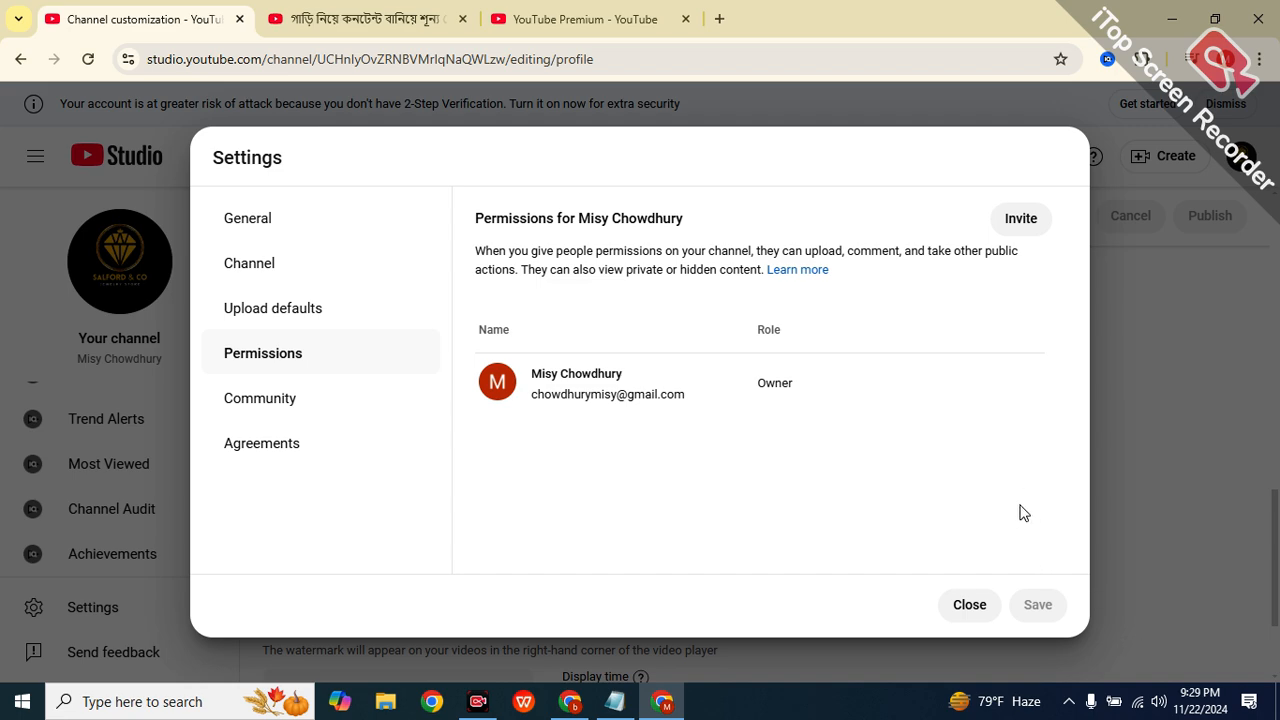
Close Settings and return to the top of the Channel customization Profile page with its banner.
click(971, 604)
scroll(506, 457, down, 2)
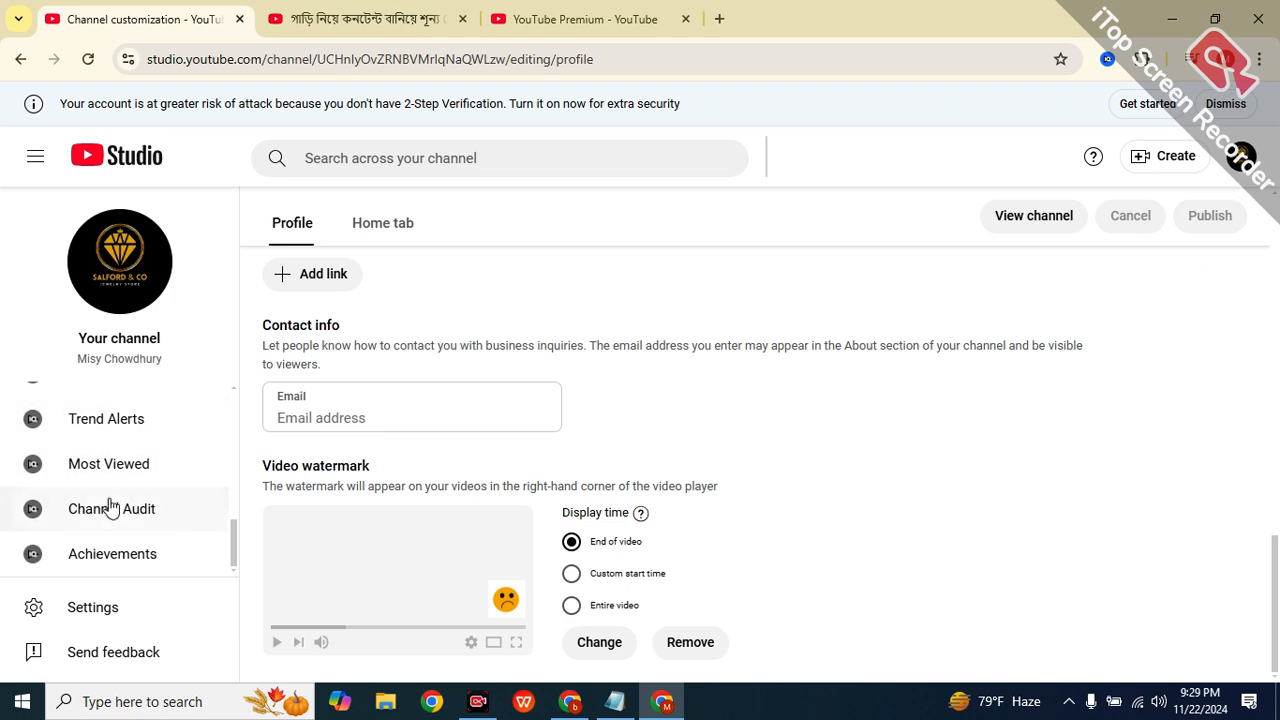
scroll(110, 500, up, 6)
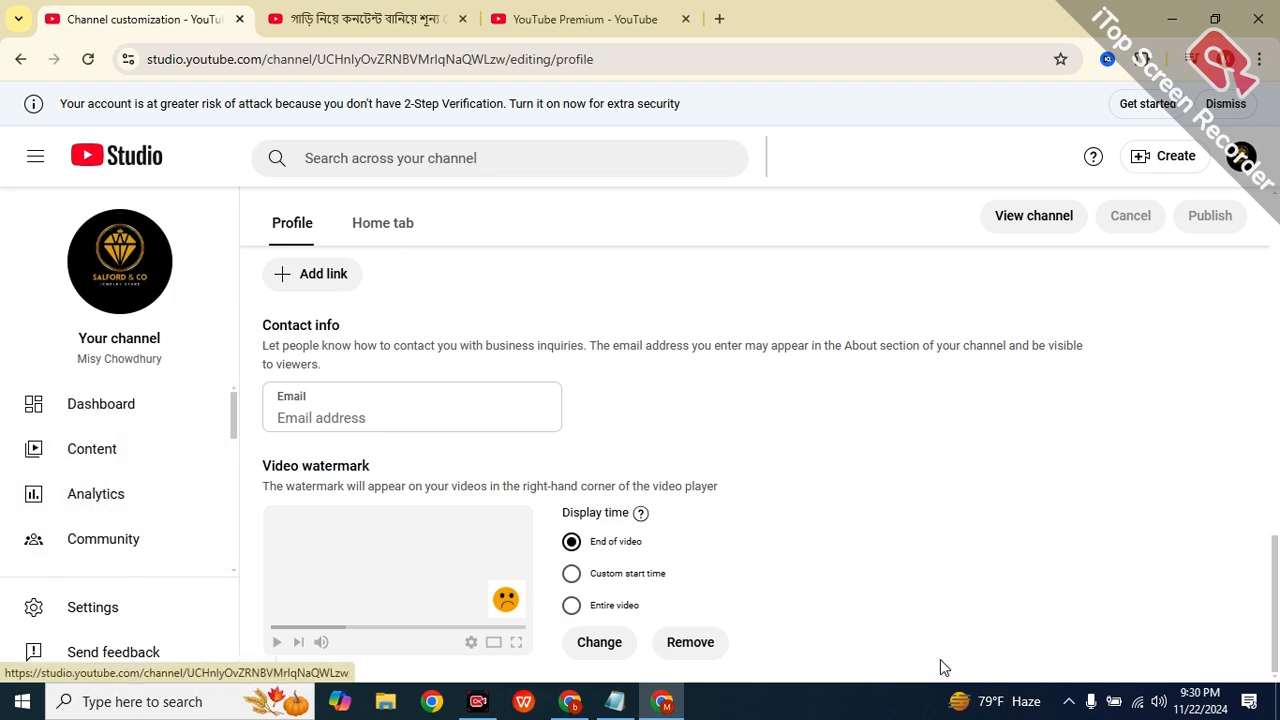
scroll(923, 498, up, 5)
scroll(923, 498, up, 7)
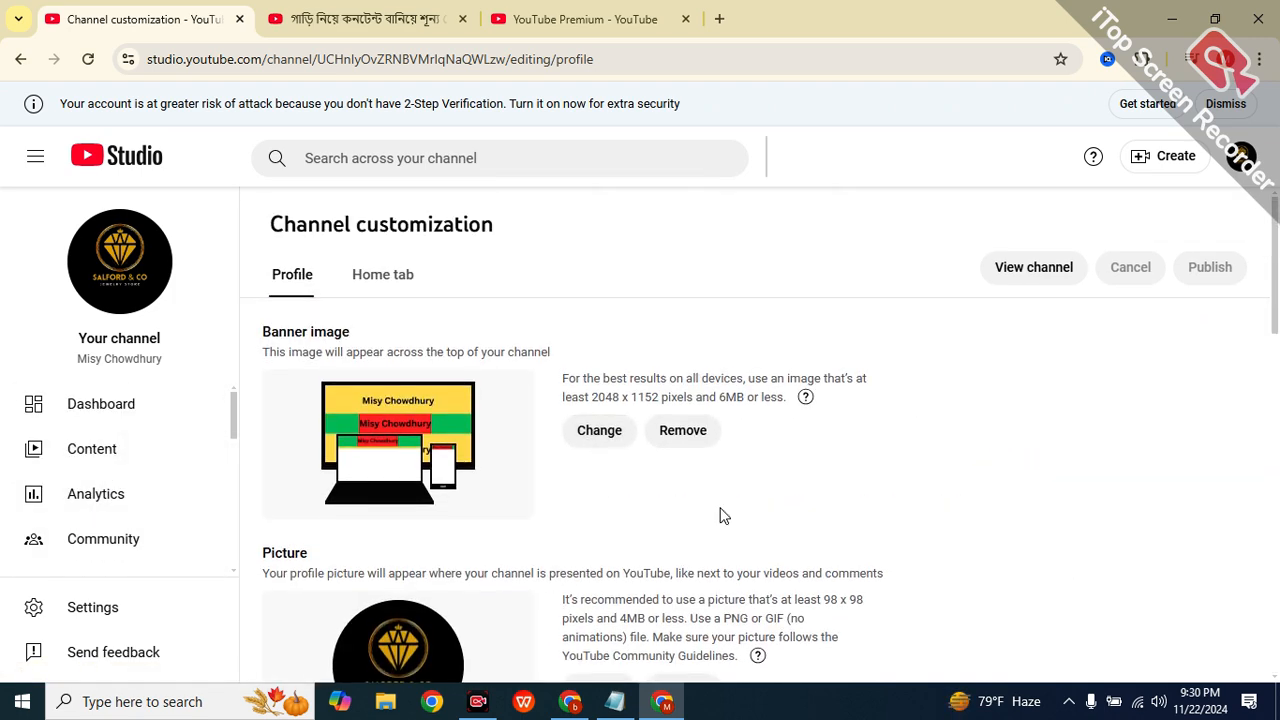